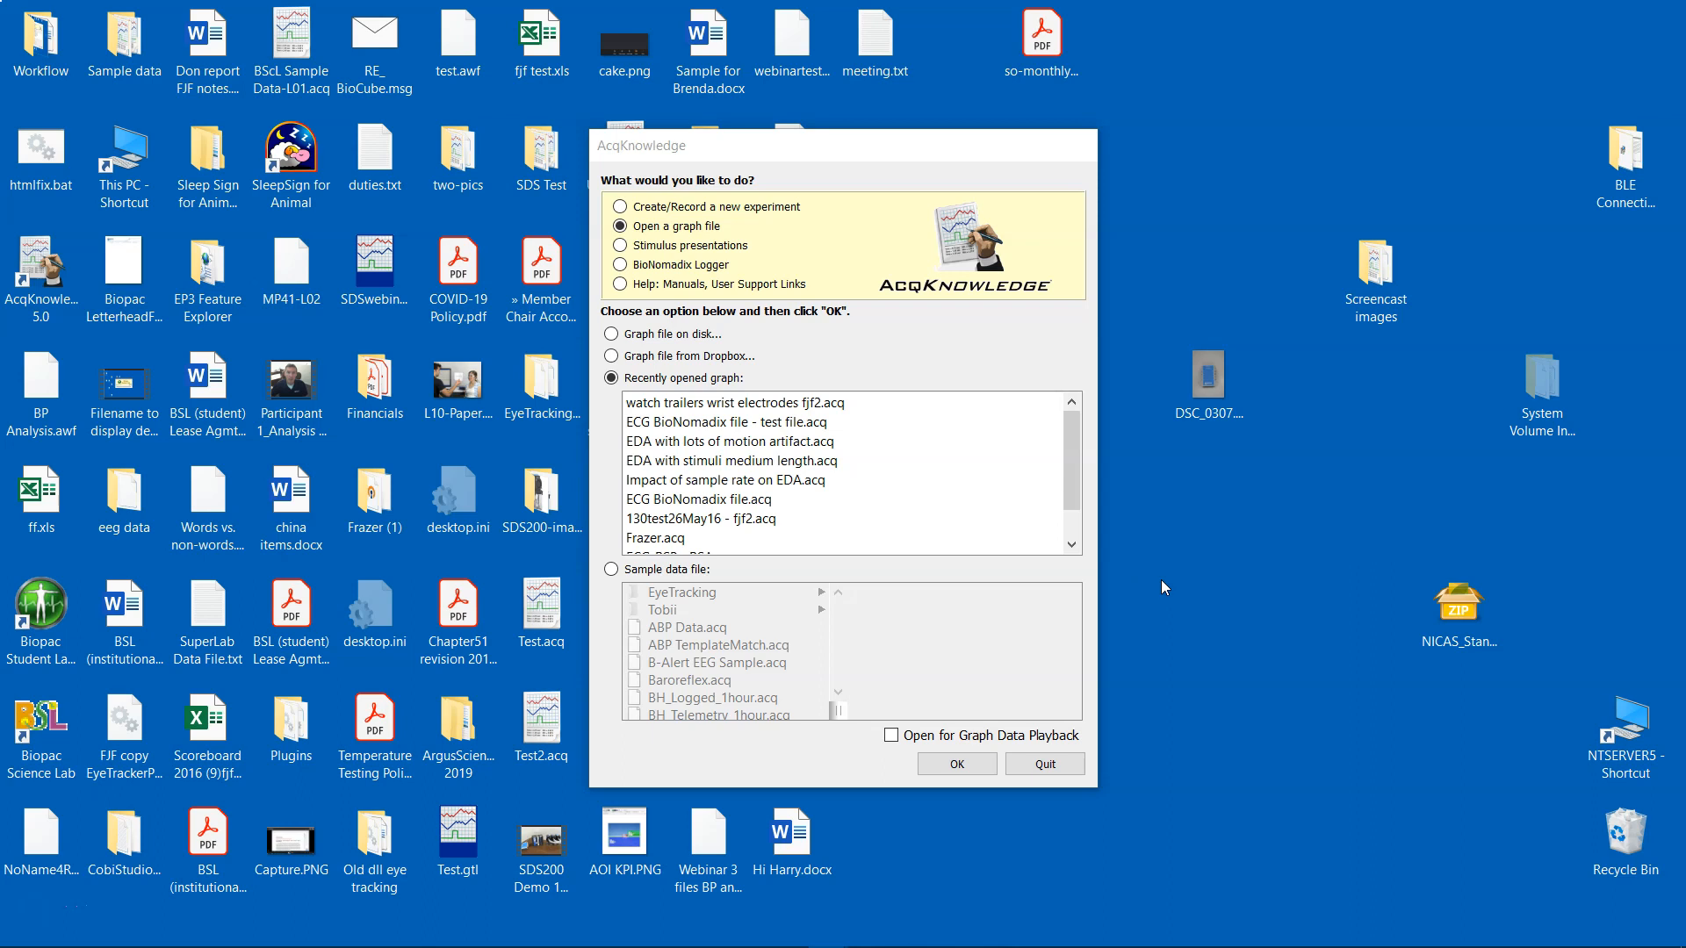
Open the recent graph "watch trailers wrist electrodes fjf2.acq" and view the synchronized video at points within the Luck movie section
click(772, 408)
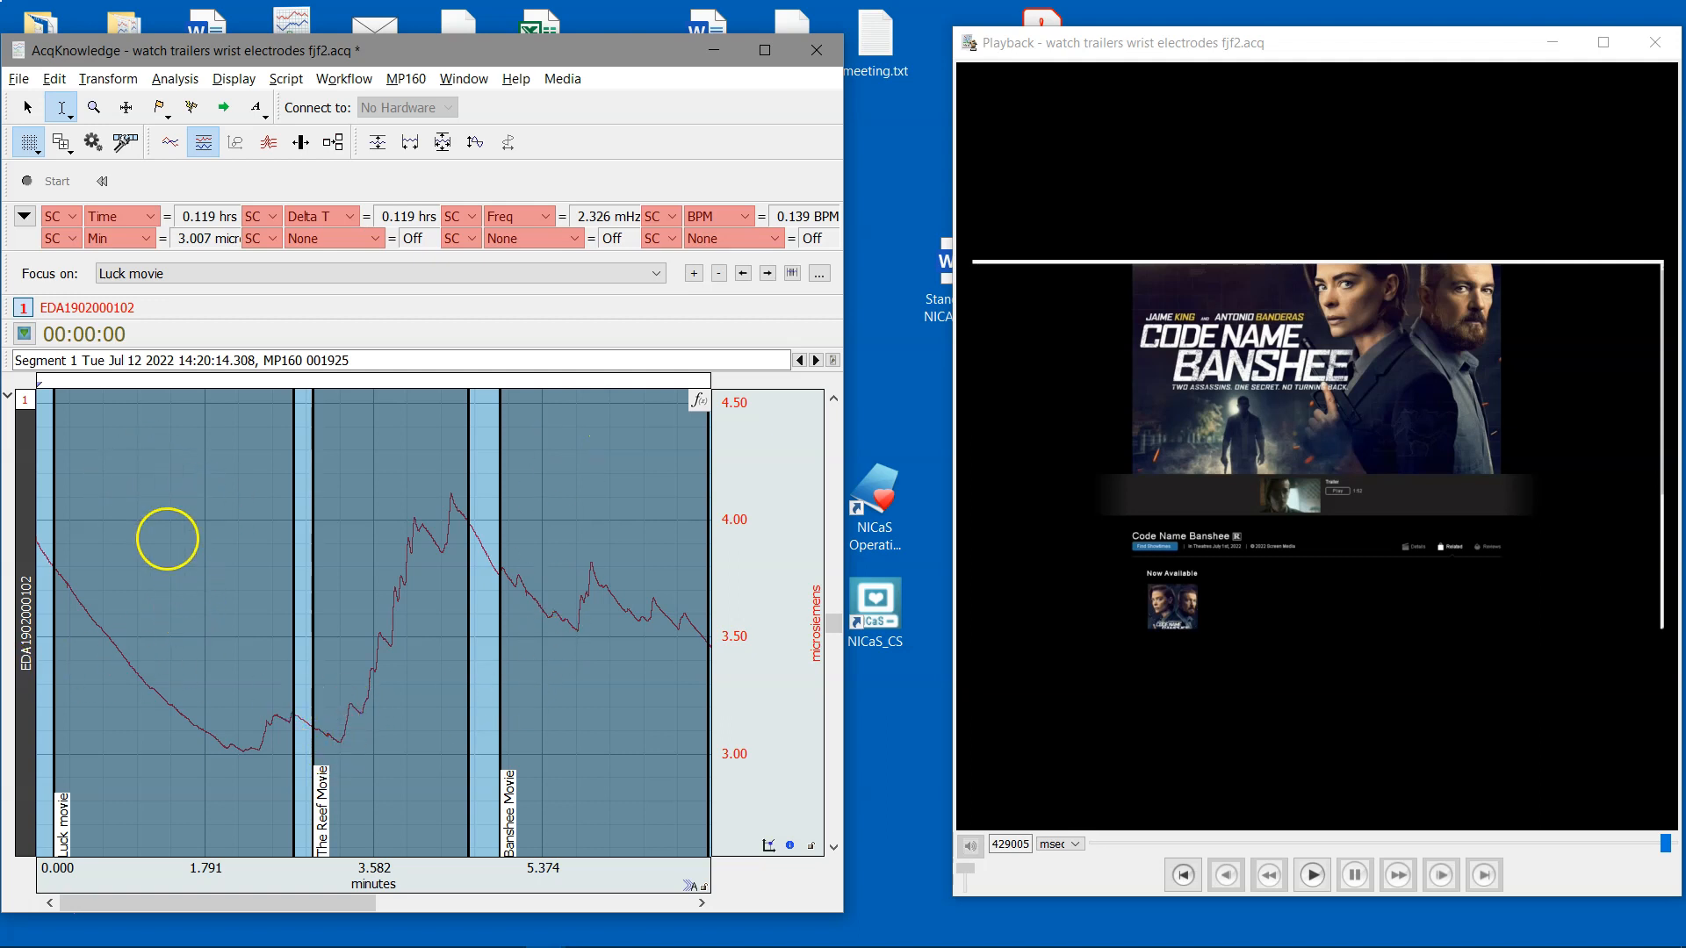
click(167, 535)
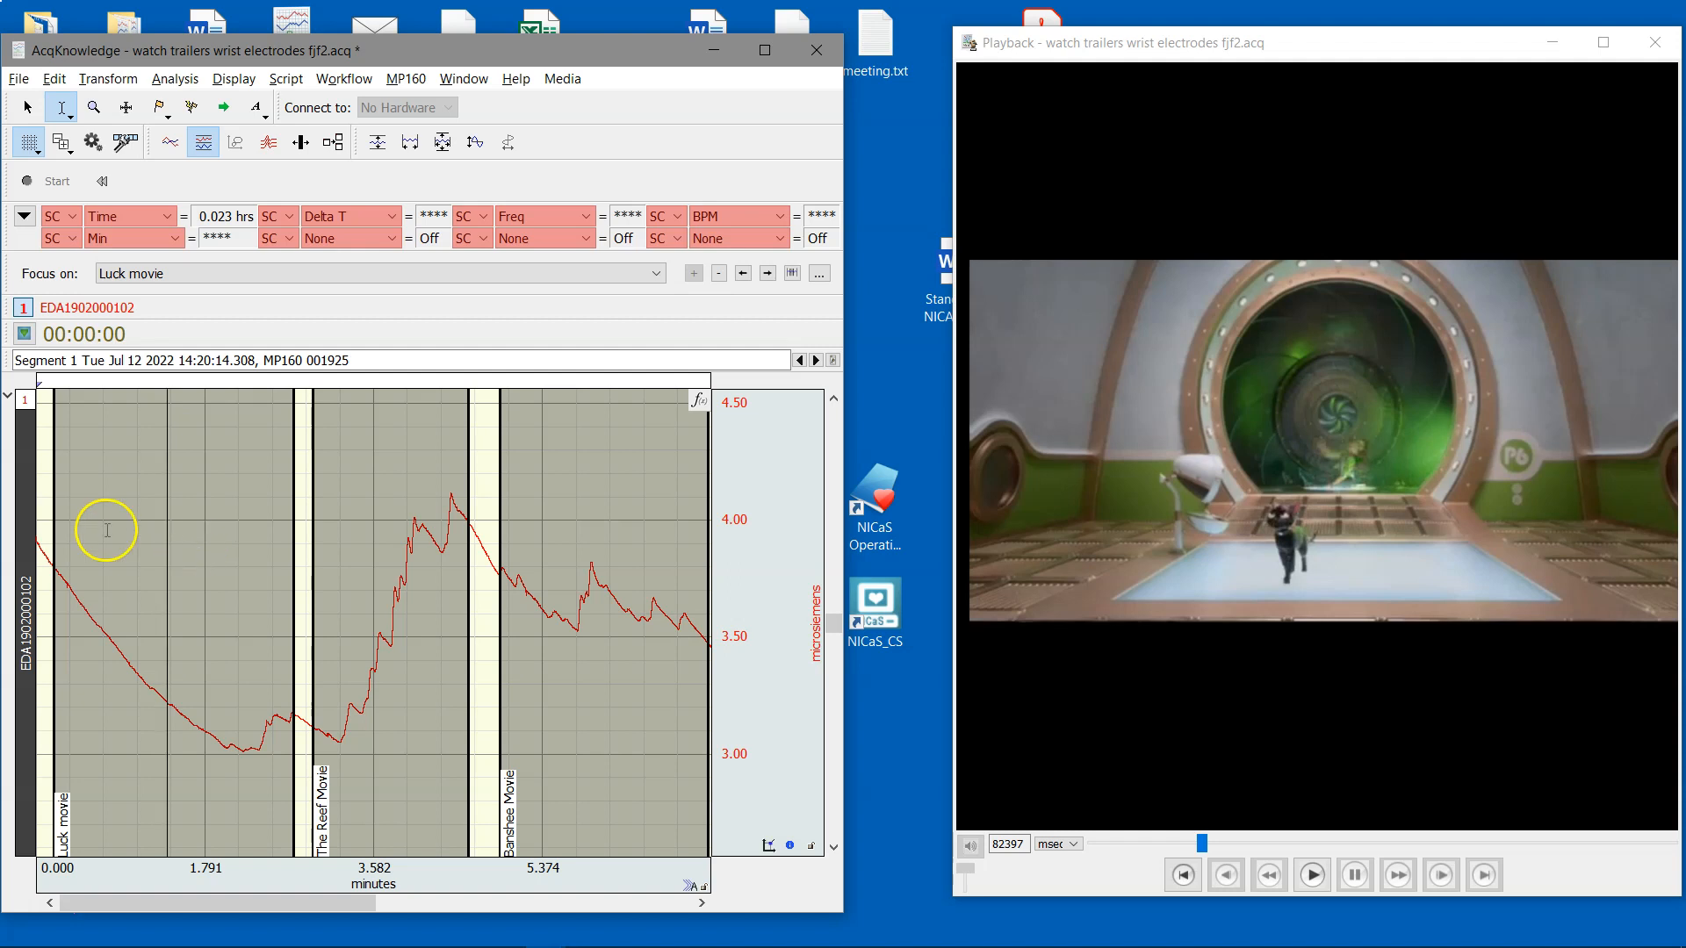
click(209, 495)
click(231, 501)
Inspect the synchronized video frames at the EDA rises and peaks in The Reef Movie and Banshee Movie sections
drag(287, 507, 364, 506)
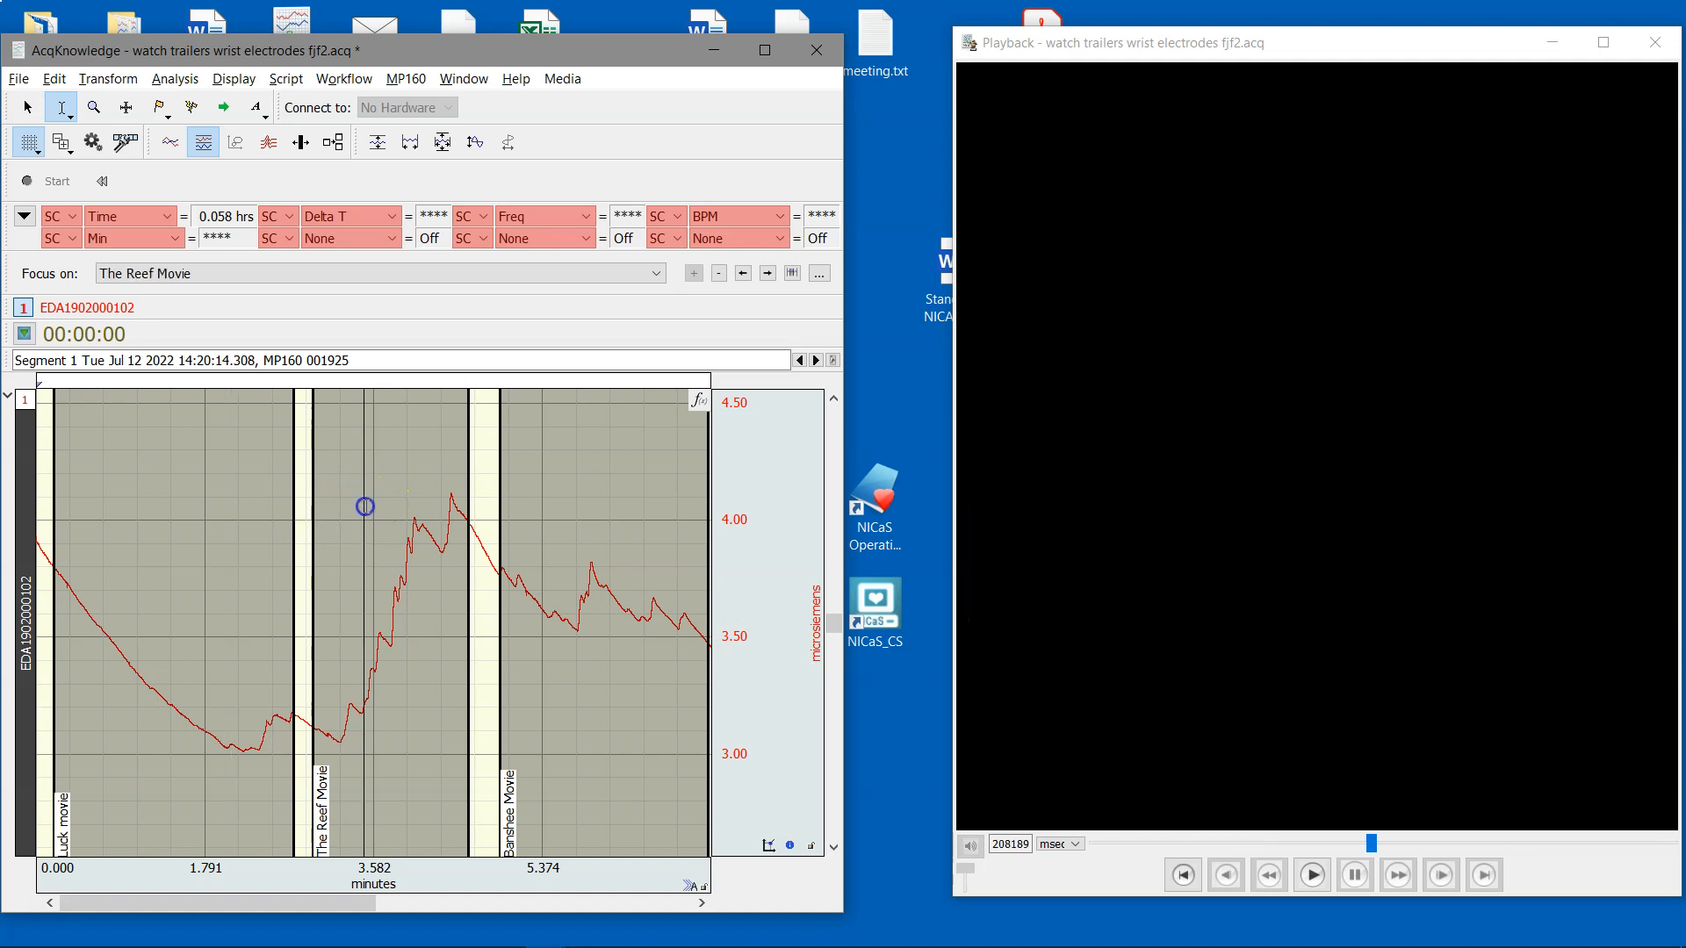
click(414, 492)
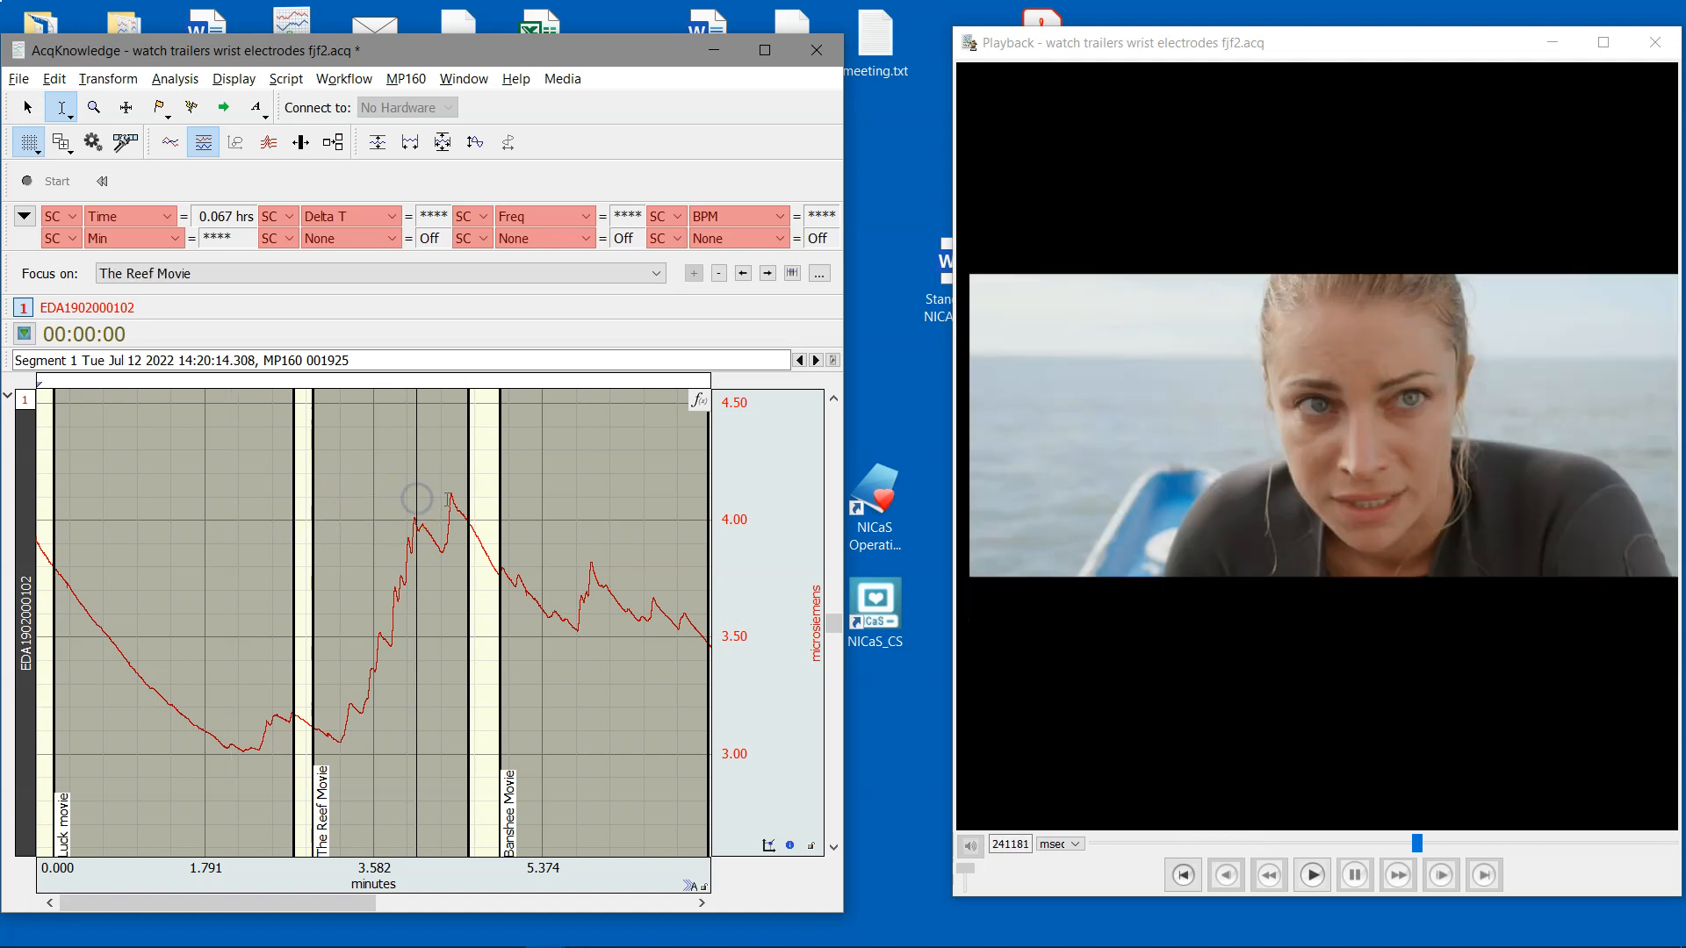
click(451, 493)
click(576, 552)
click(564, 557)
click(589, 568)
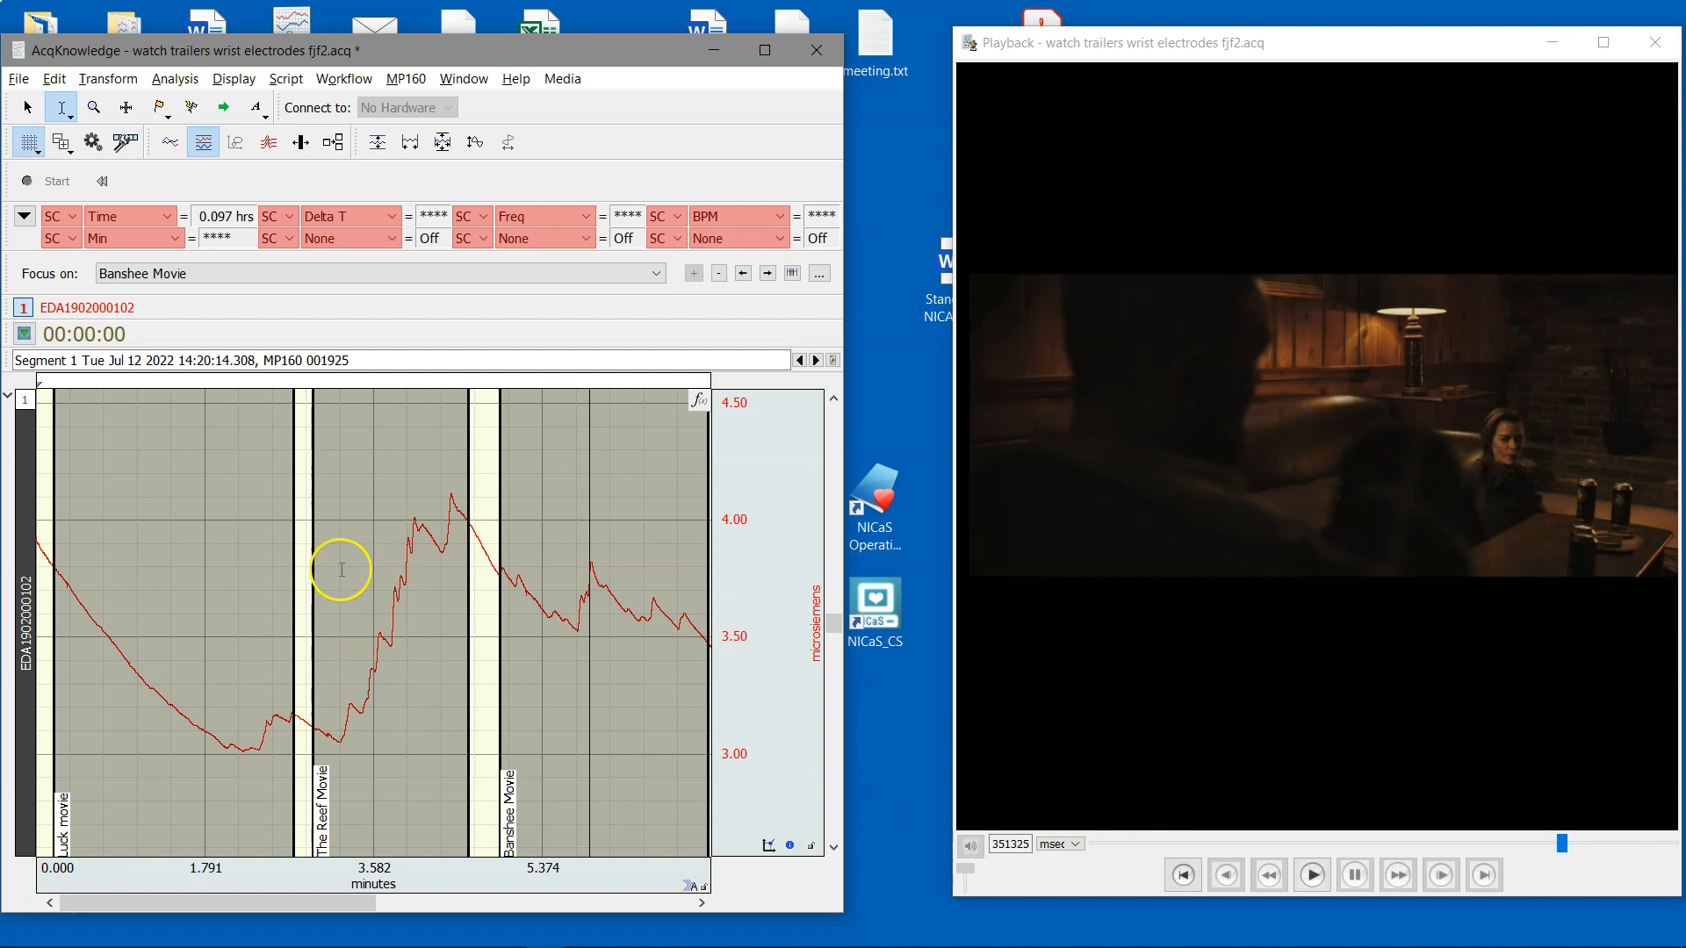
Play the synchronized video from the EDA rise in The Reef Movie section, and pause it
click(371, 563)
click(1311, 876)
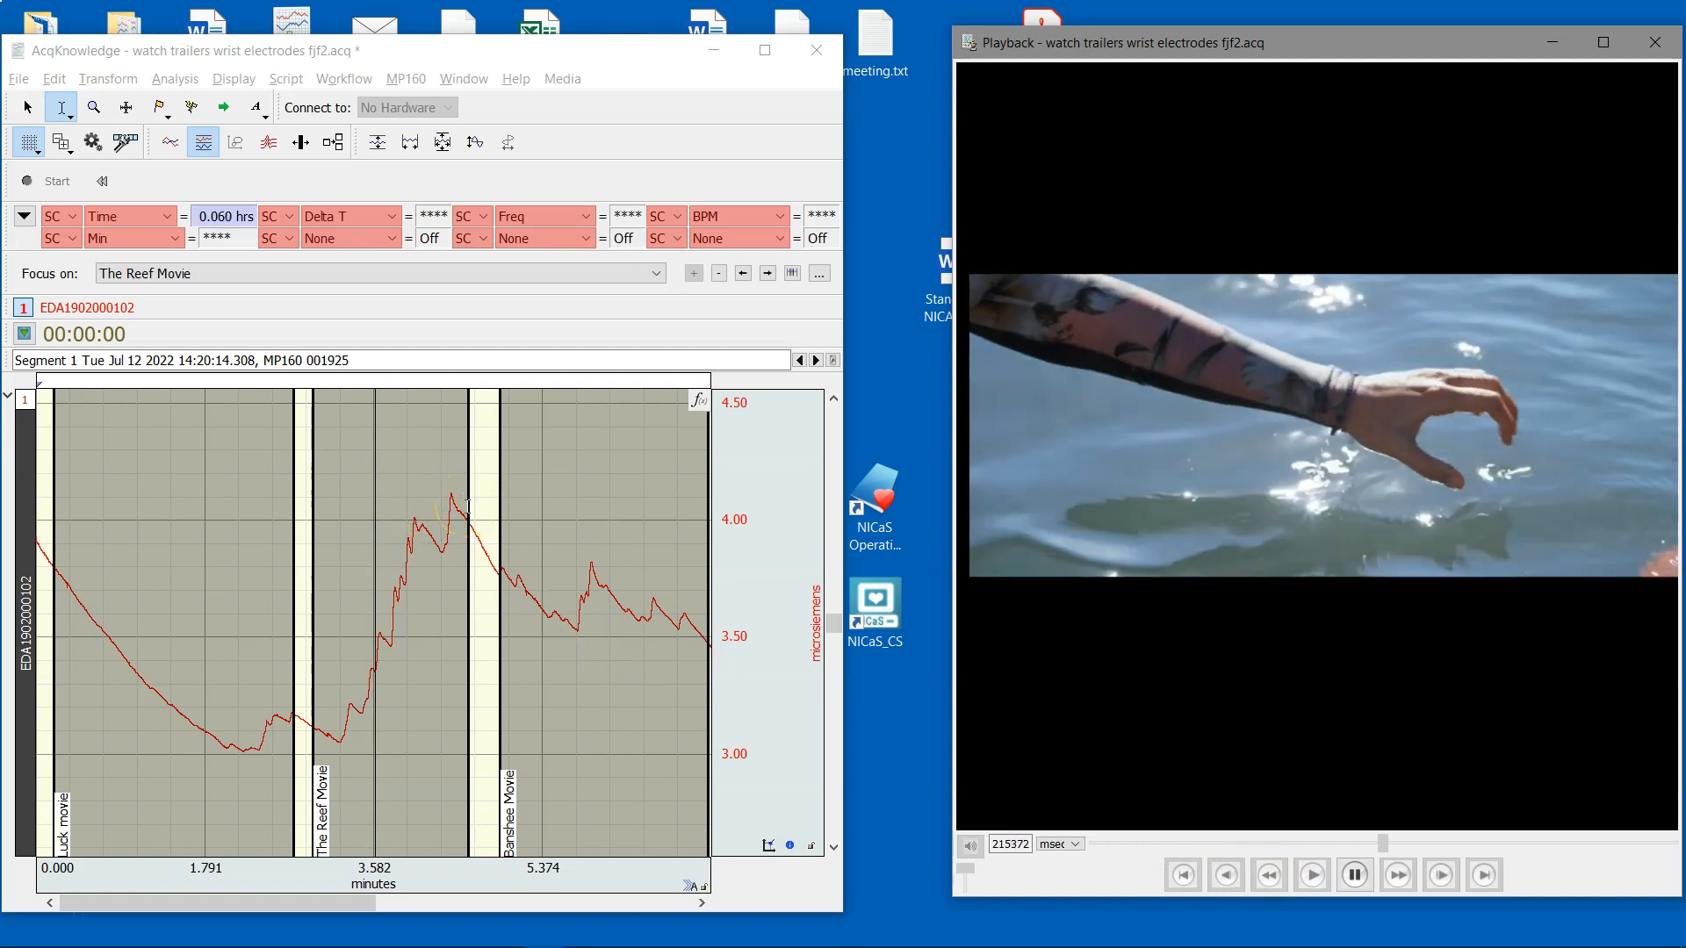
click(1357, 877)
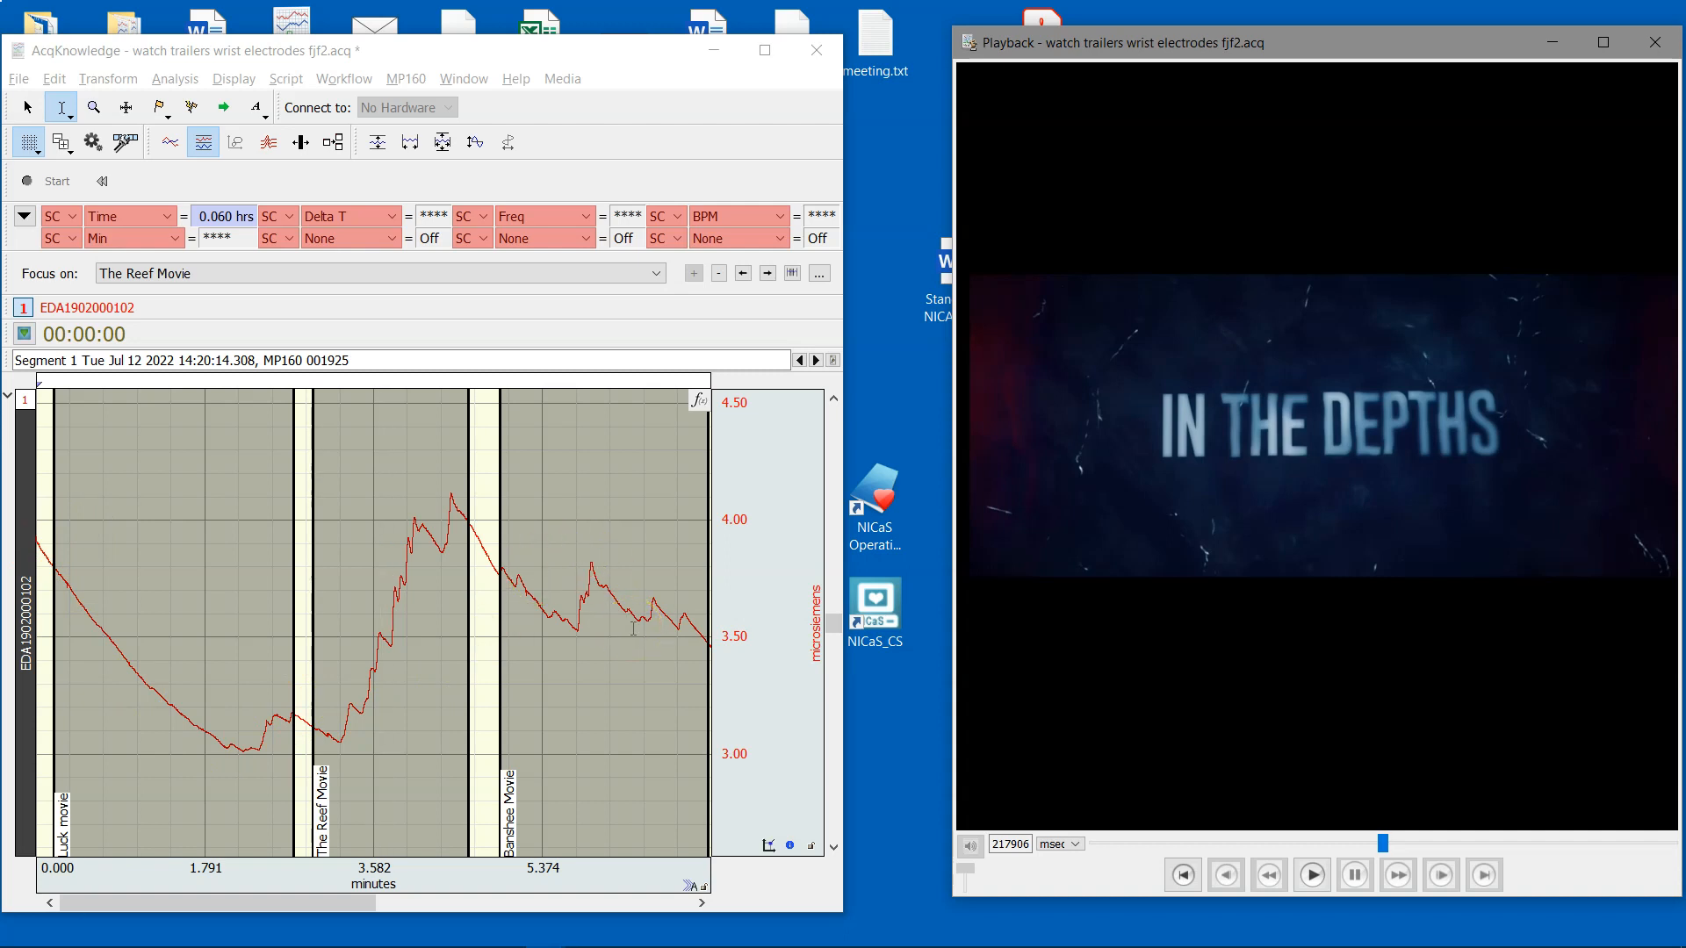
Open the Workflow Editor for the graph and add a Get Active Graphs action as the workflow's first action
click(446, 46)
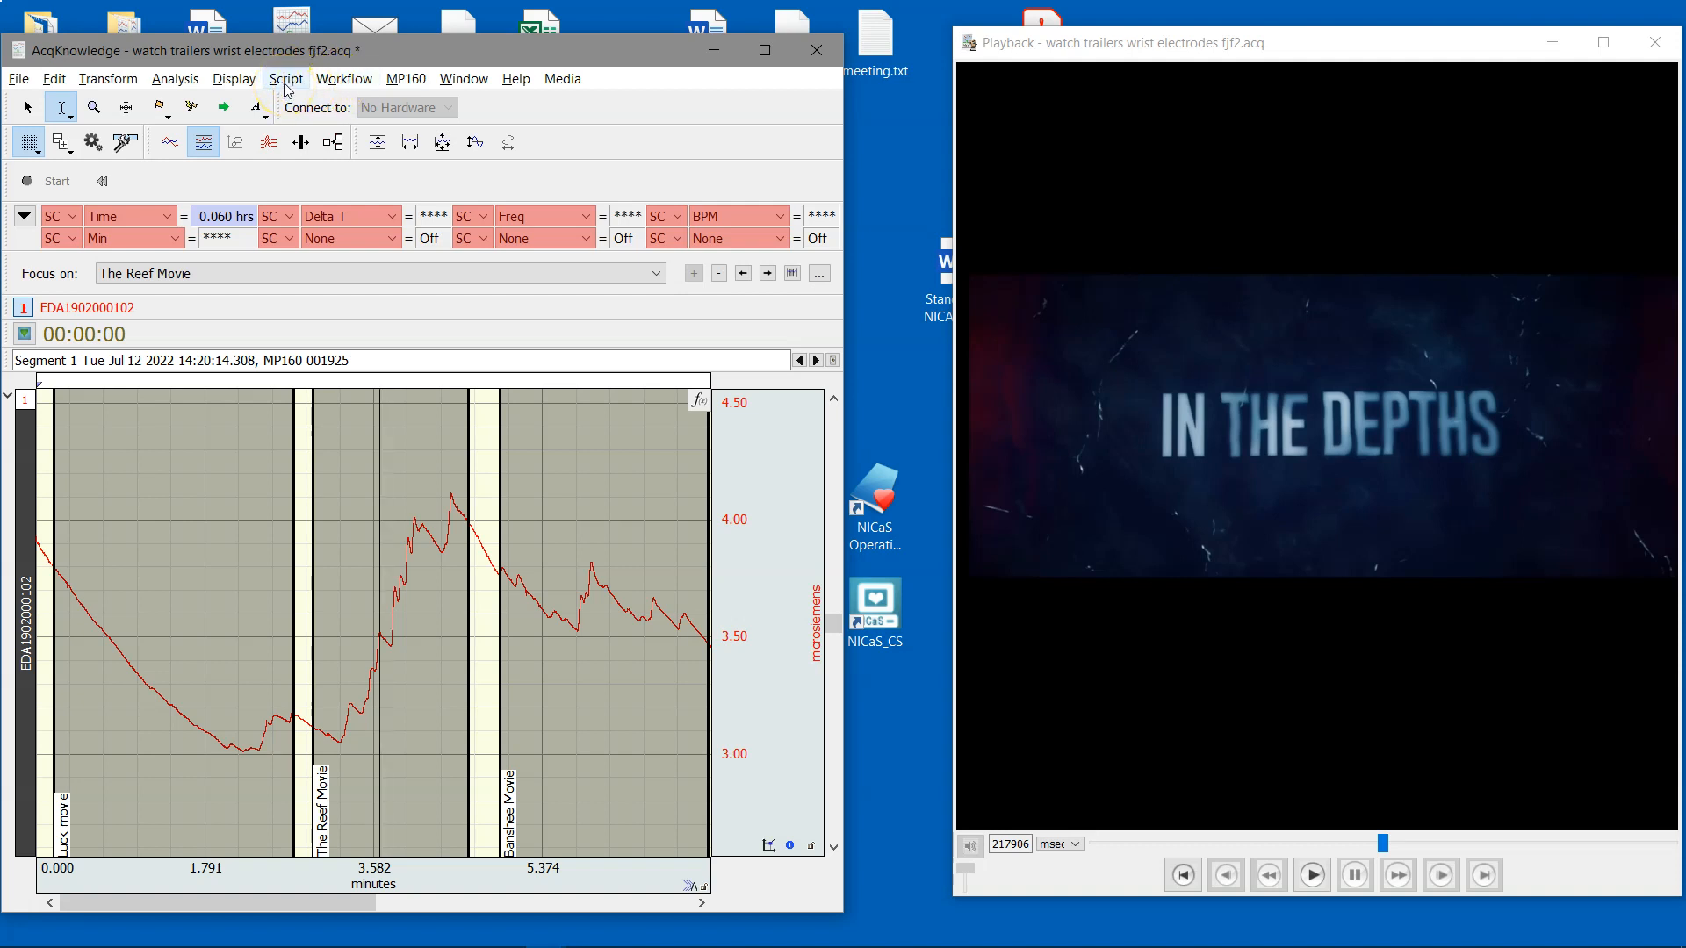
click(334, 80)
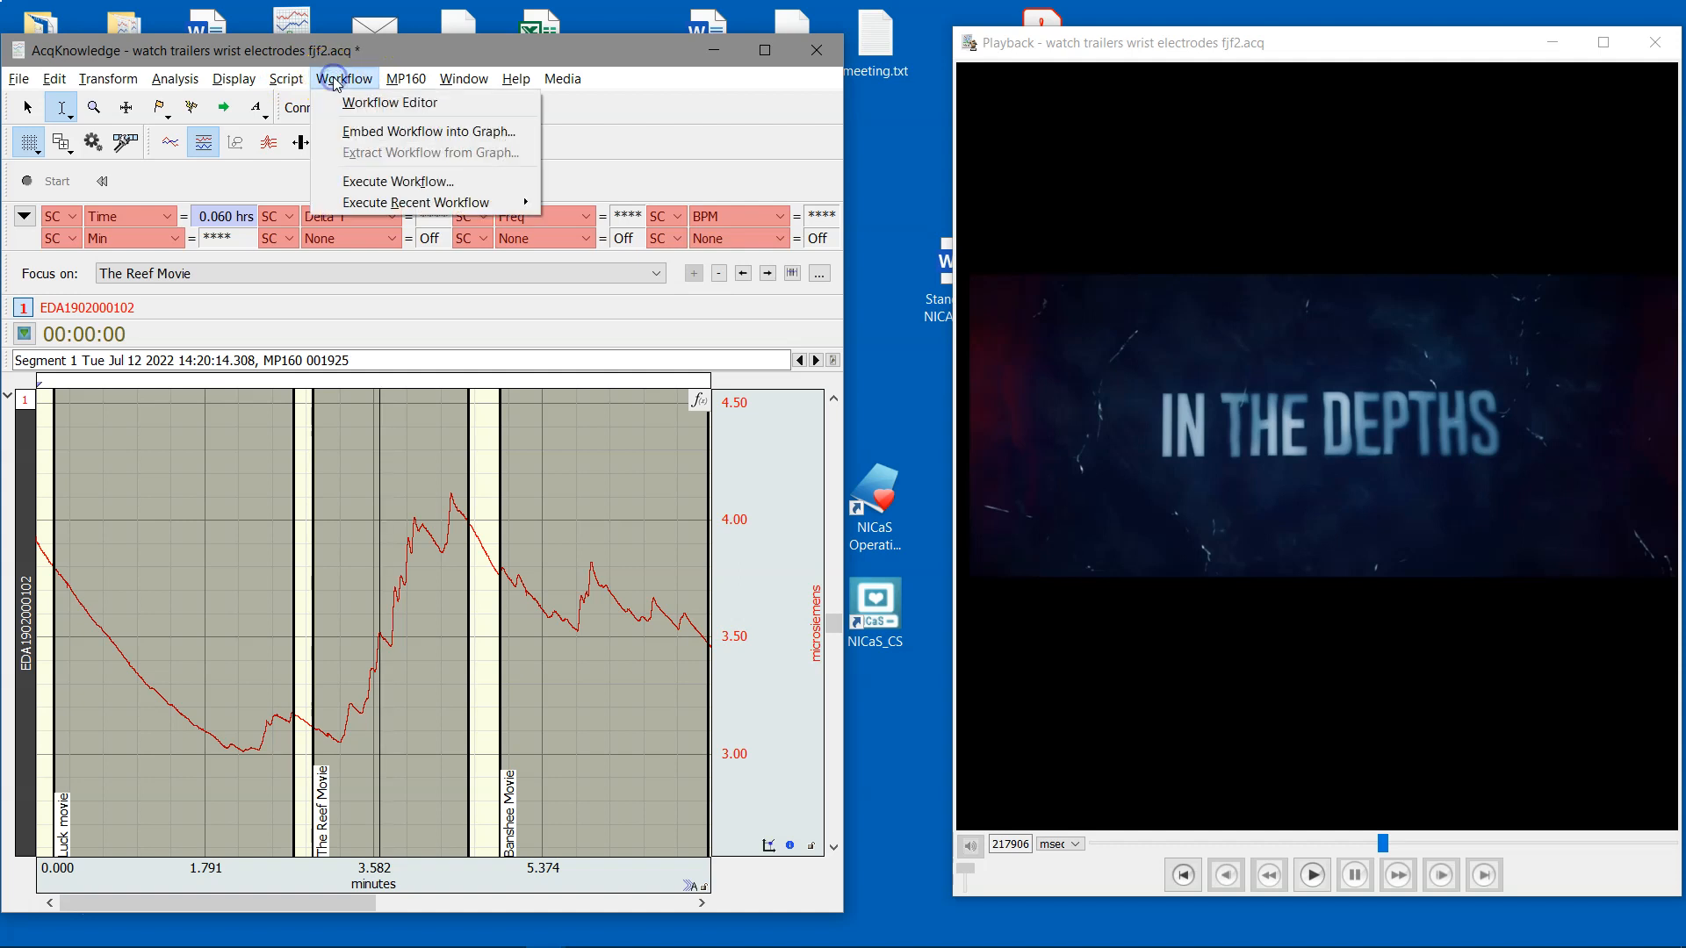
click(363, 102)
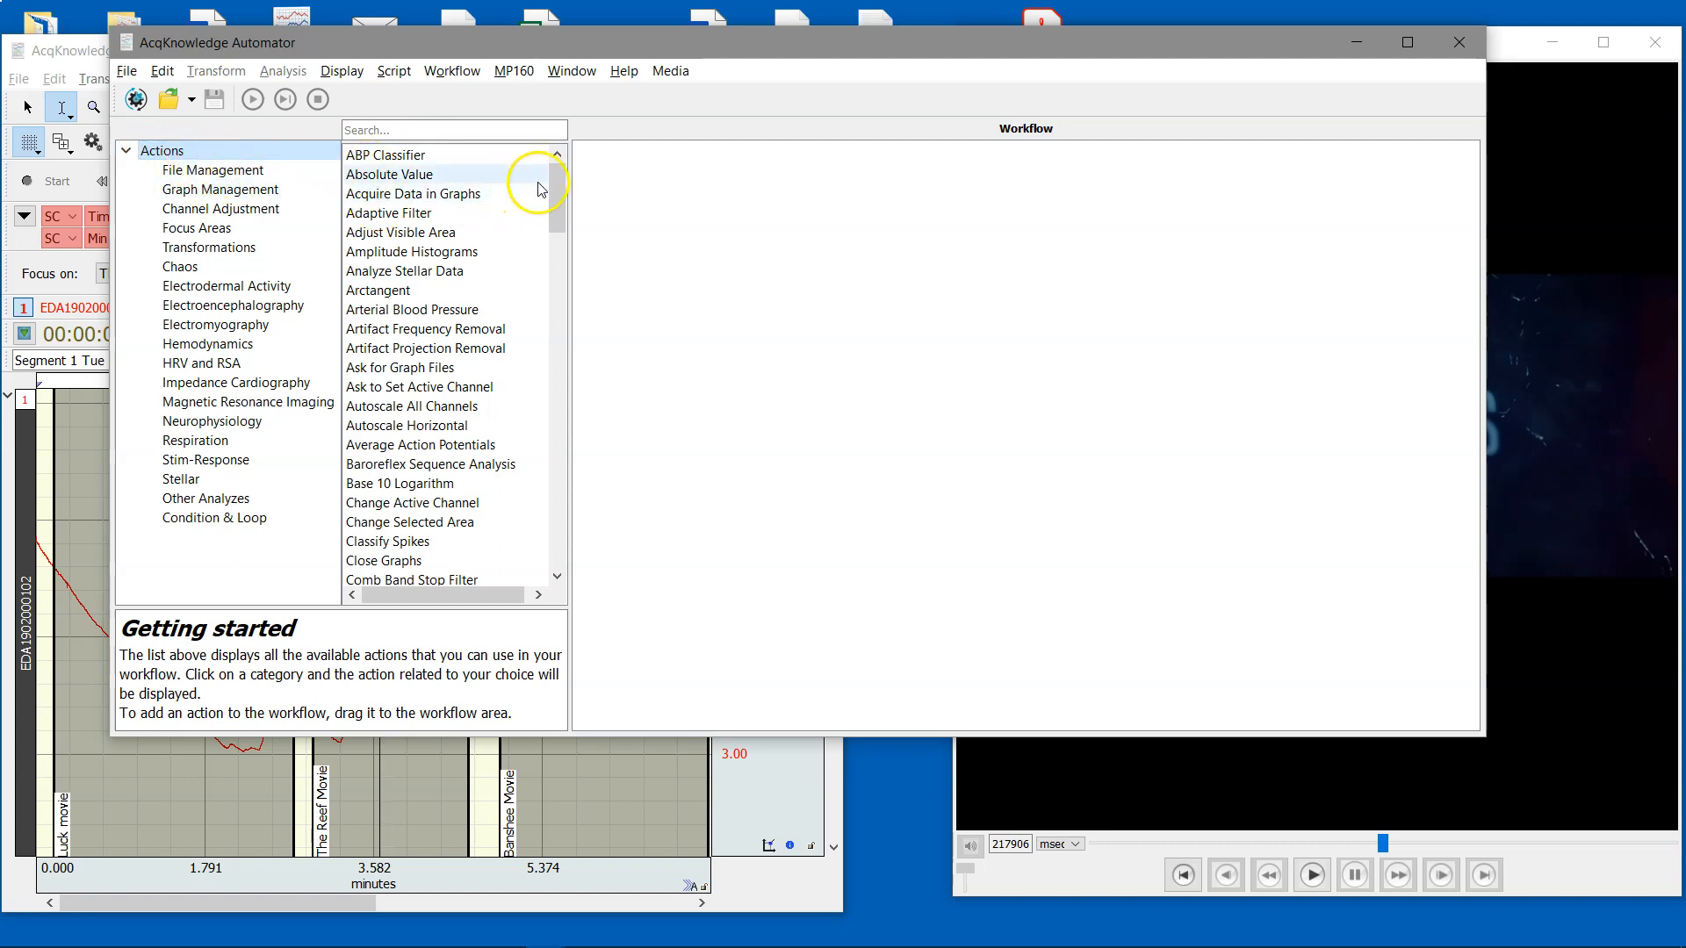
mouse_move(560, 182)
mouse_down()
mouse_move(552, 361)
mouse_move(556, 160)
mouse_up()
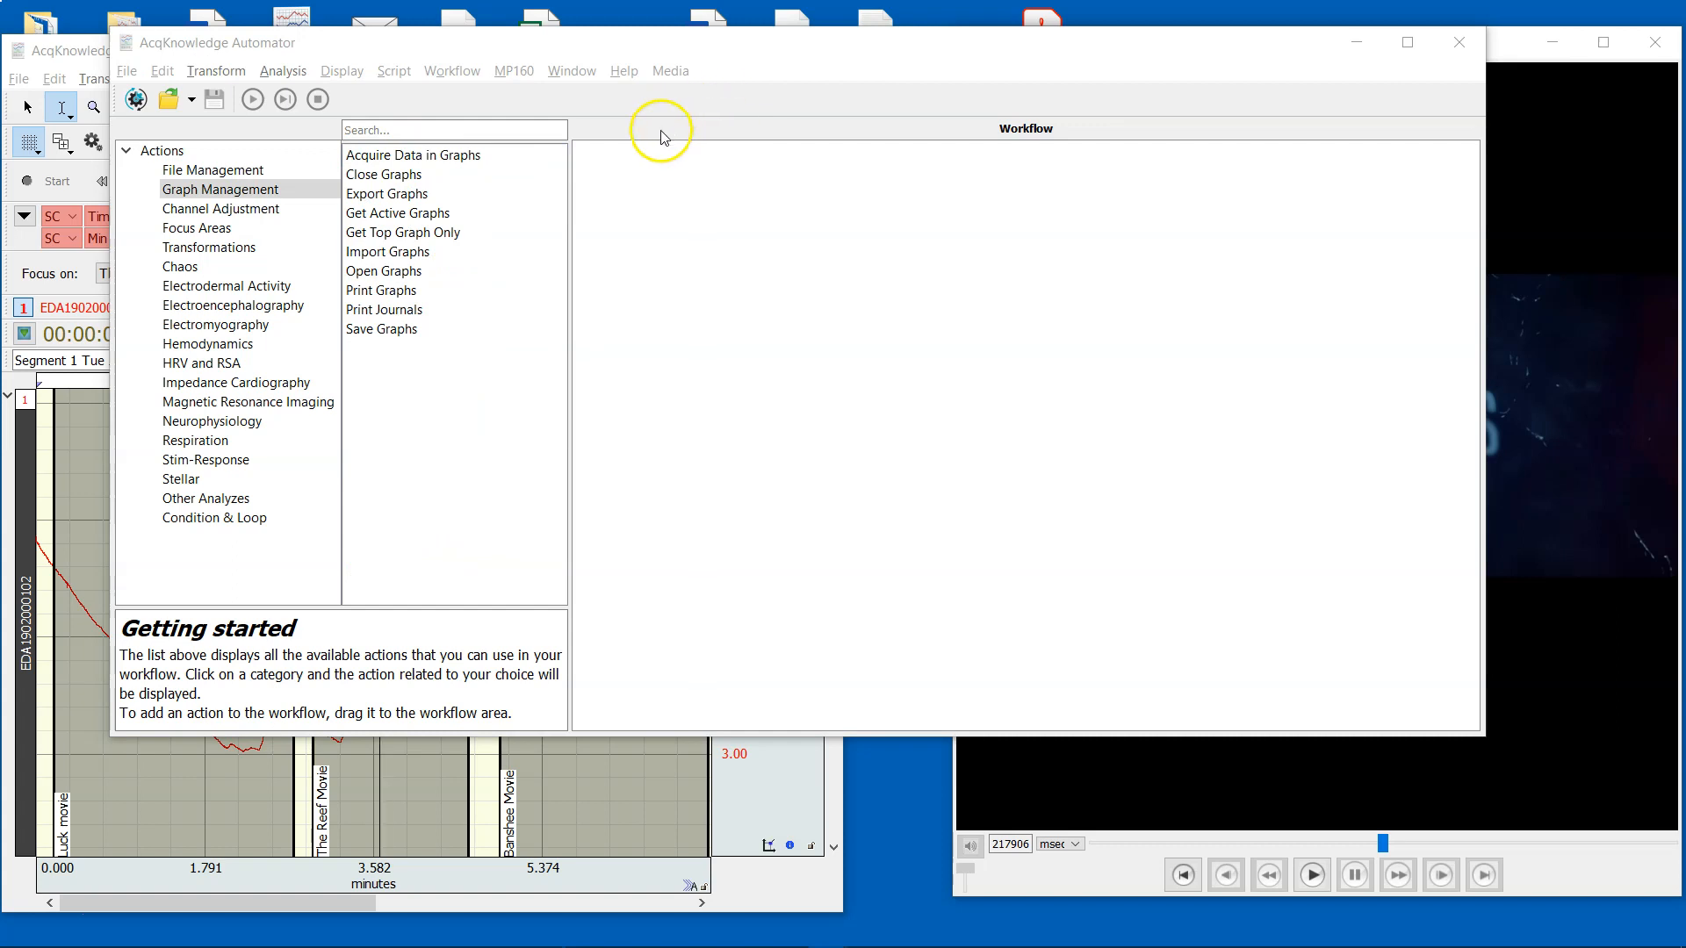
click(251, 172)
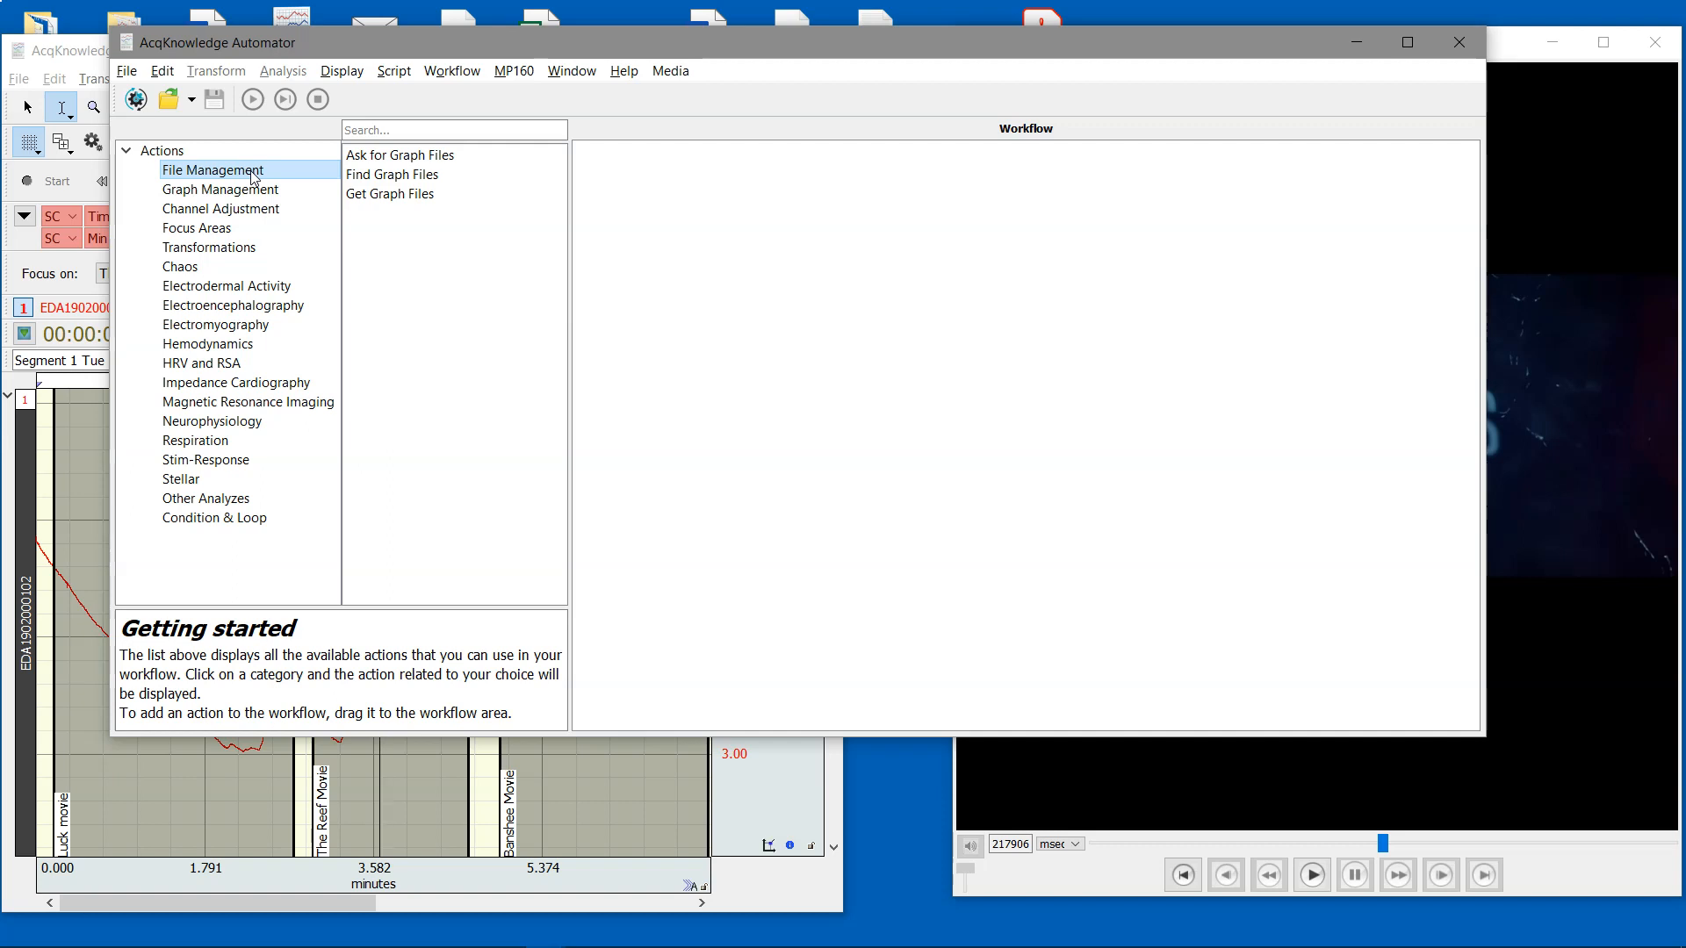
click(251, 190)
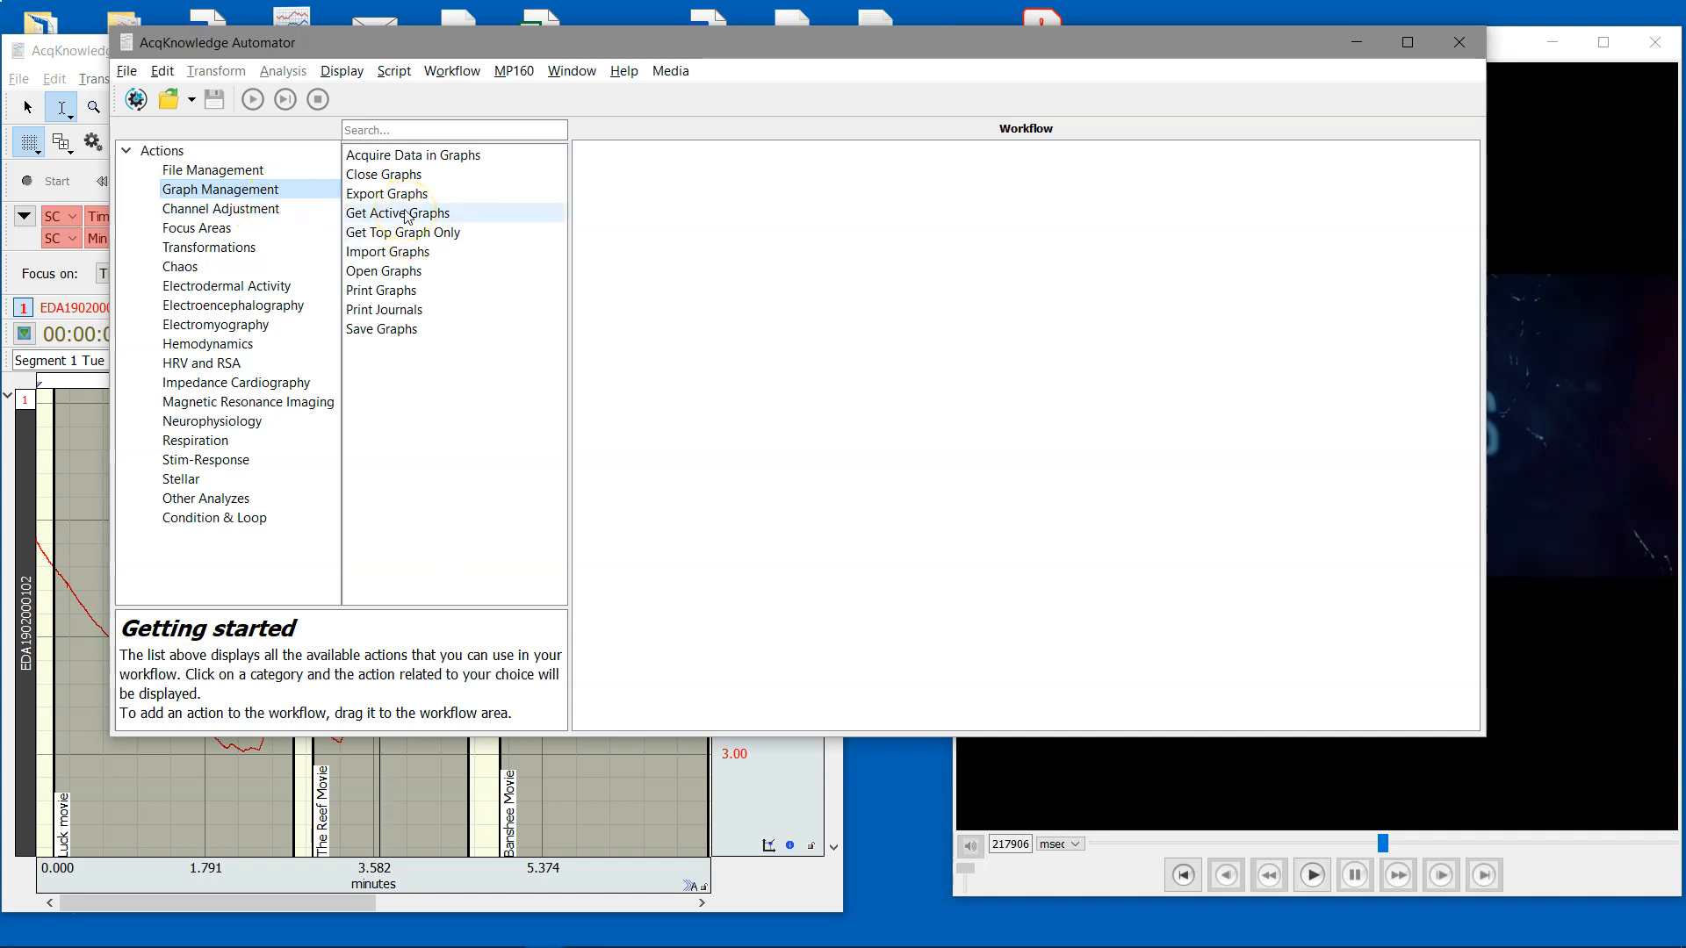
drag(408, 216, 824, 224)
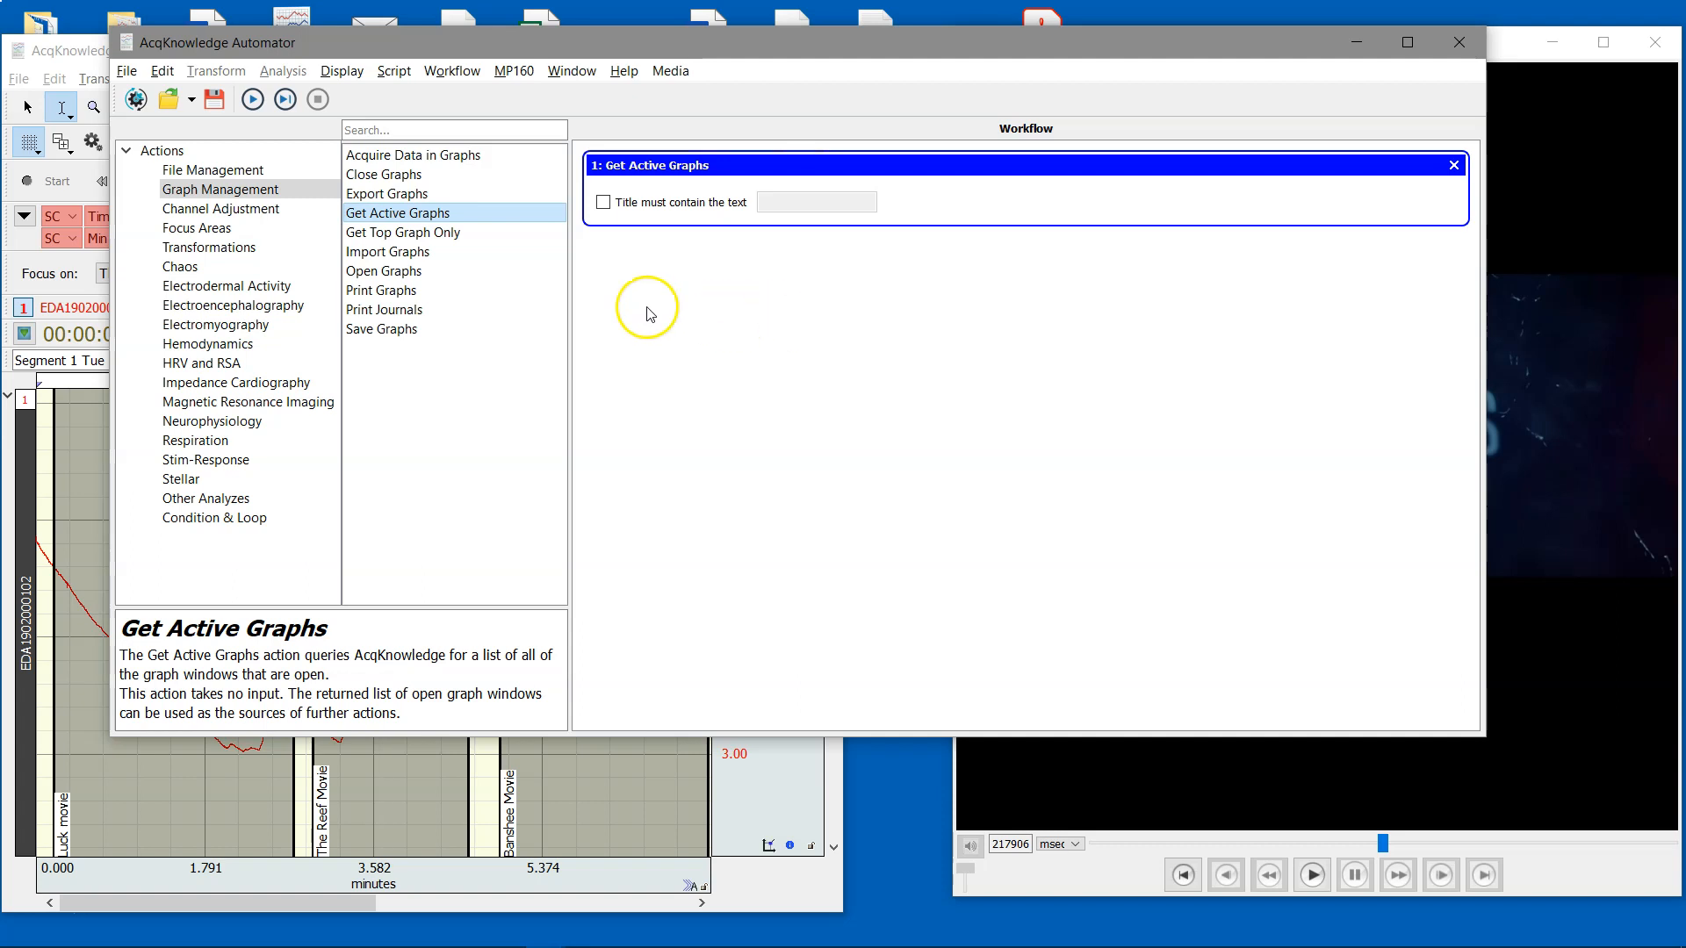
Add a Duplicate Active Channel action followed by a Change Active Channel action set to channel index 2
click(252, 210)
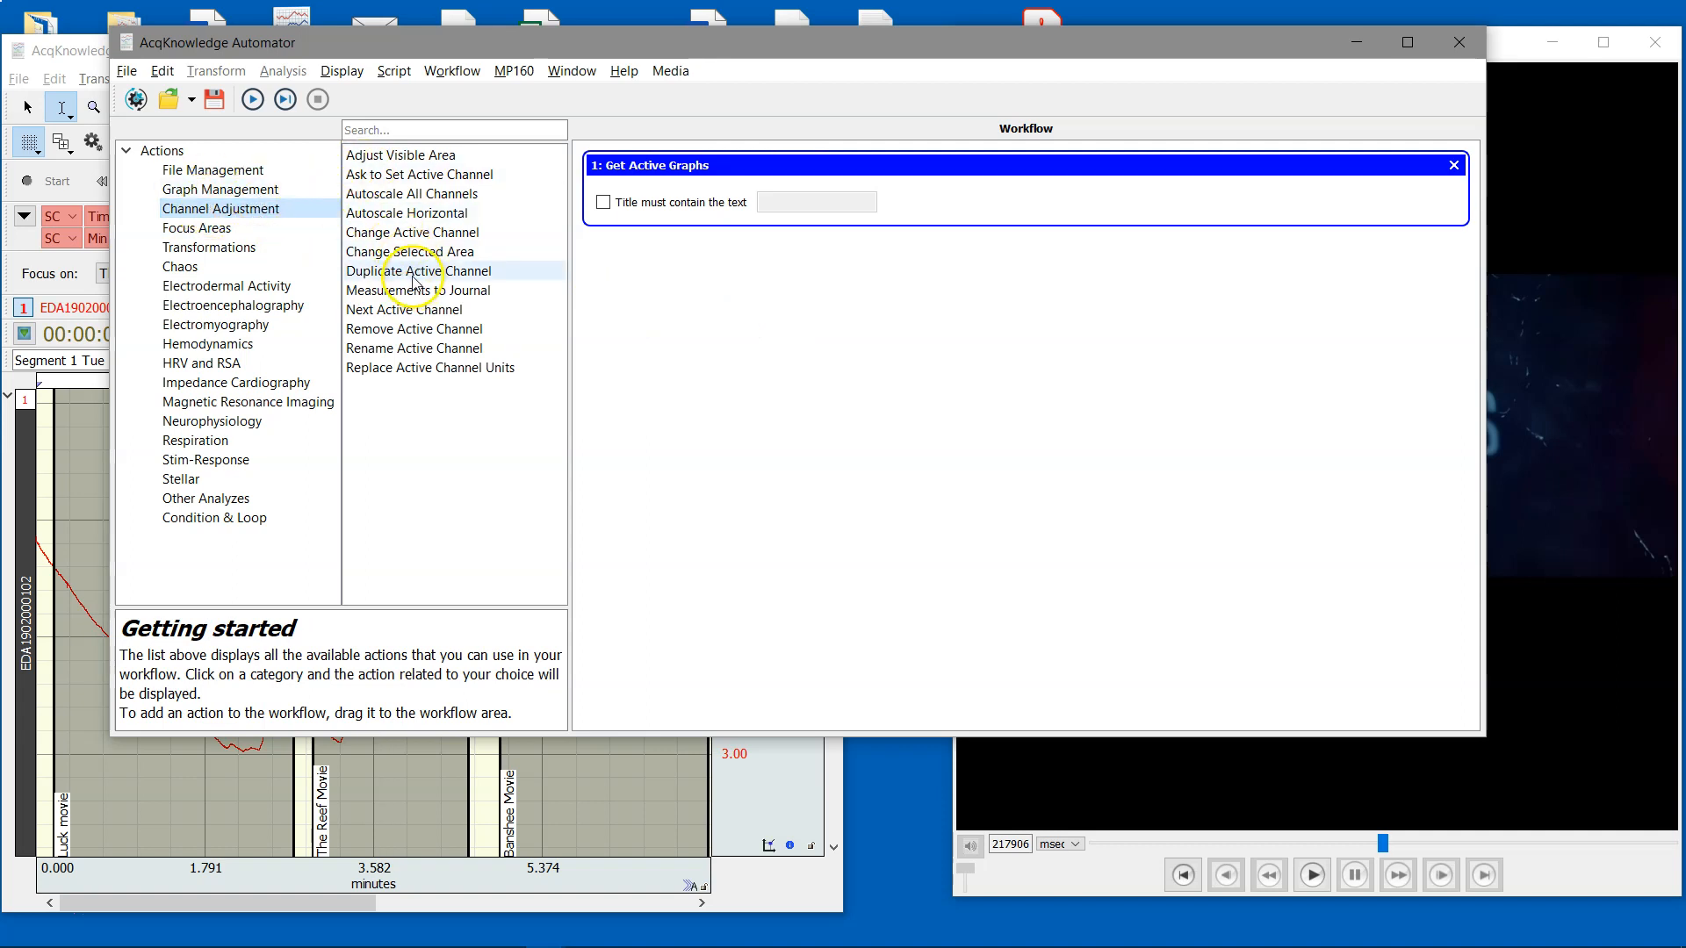
drag(410, 280, 751, 308)
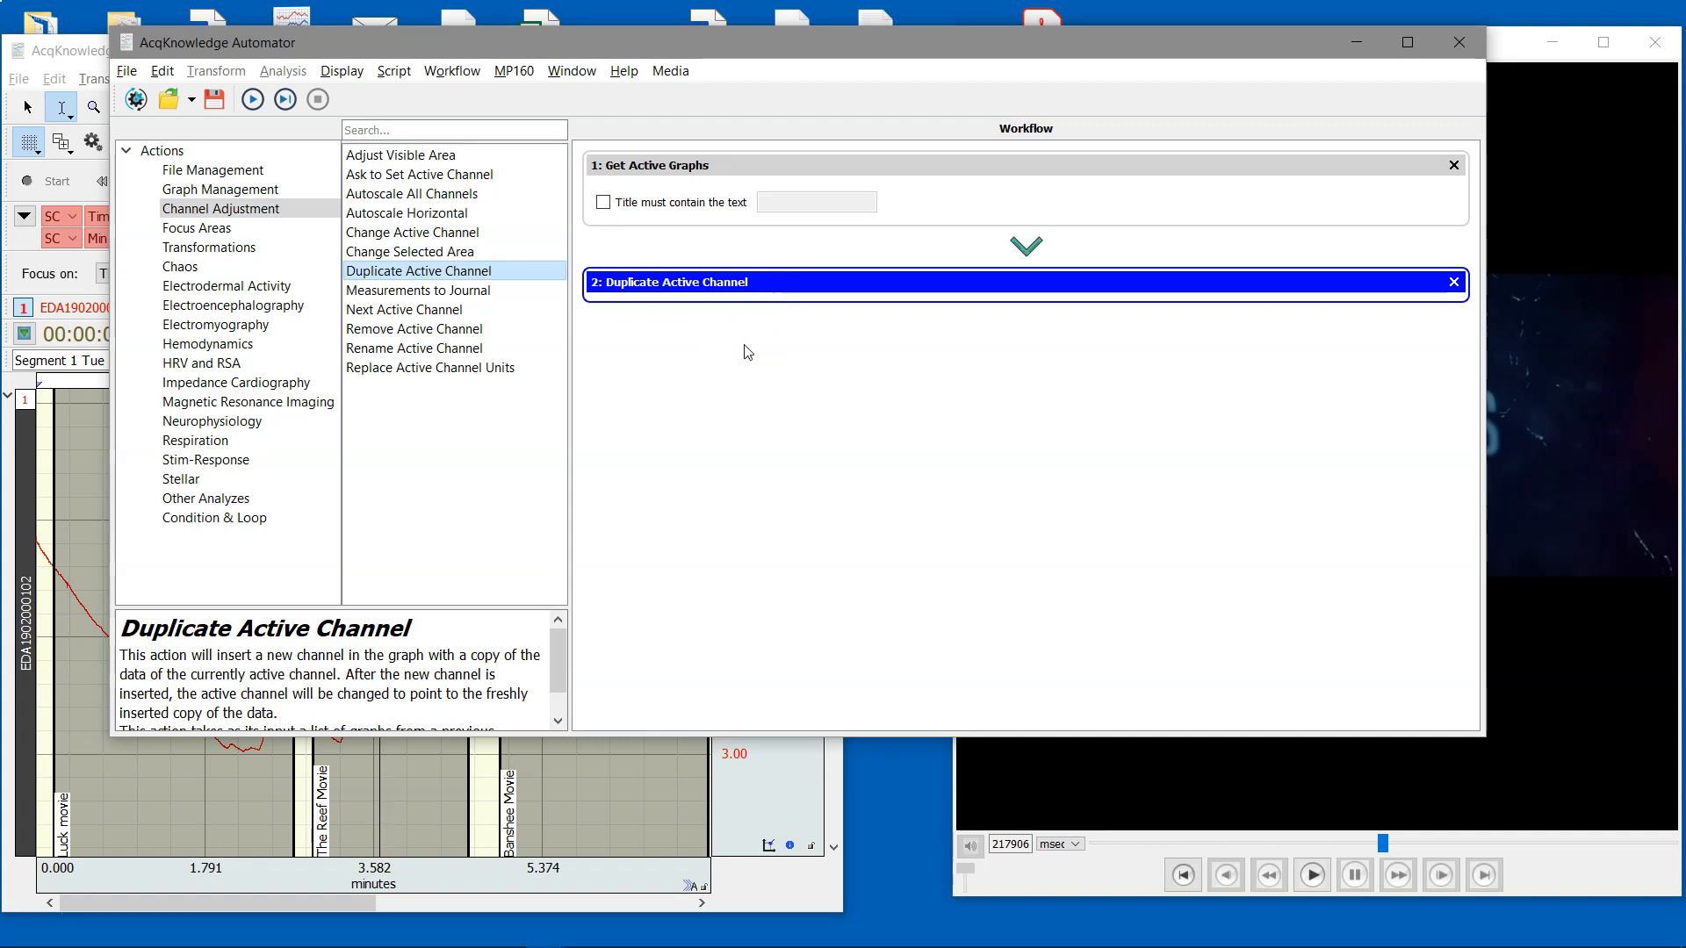
click(409, 232)
drag(408, 232, 680, 365)
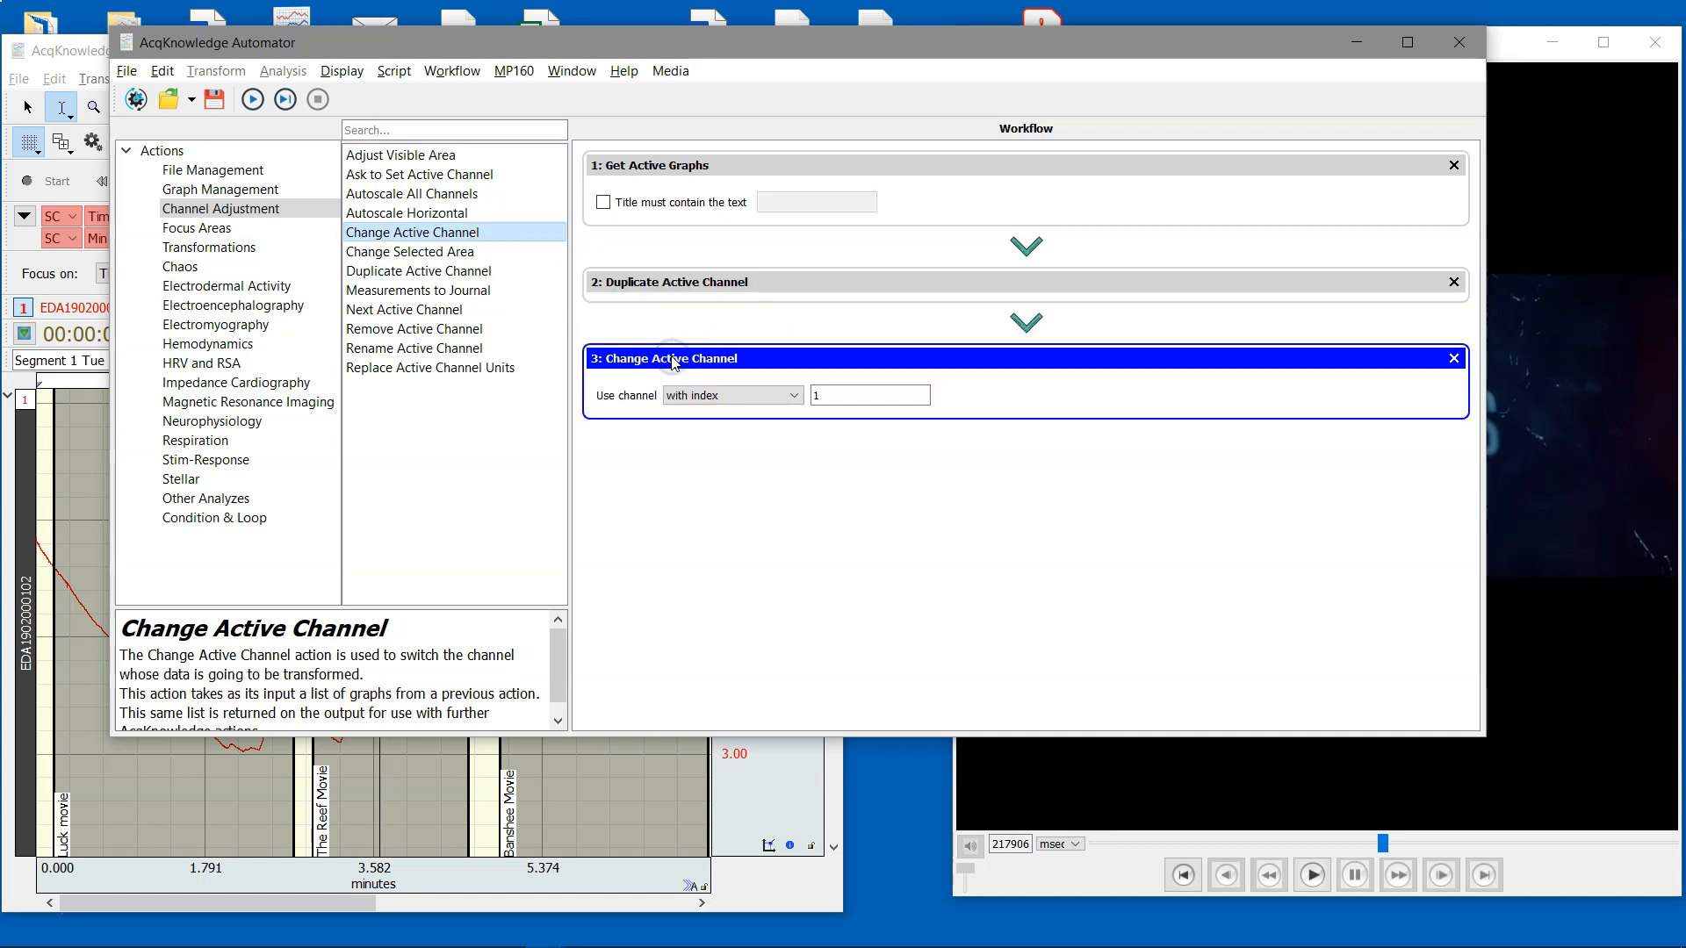
double_click(836, 396)
Add a Smoothing transformation to the end of the workflow with the Median method and a window of 63 samples
click(209, 250)
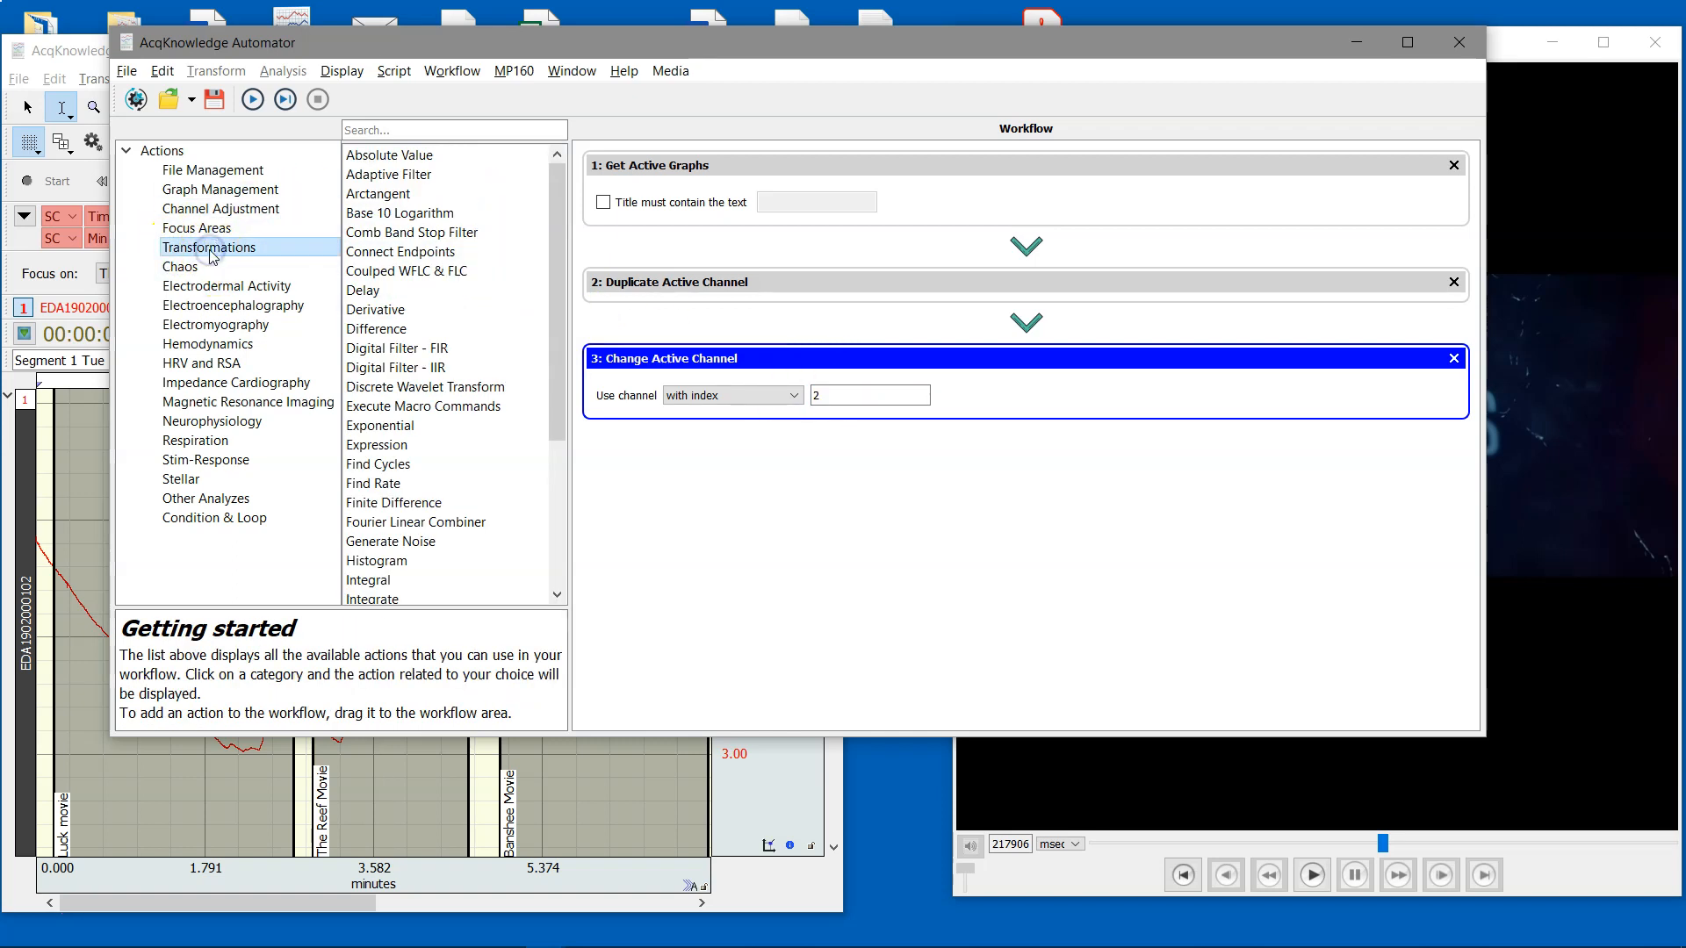
scroll(411, 339, down, 4)
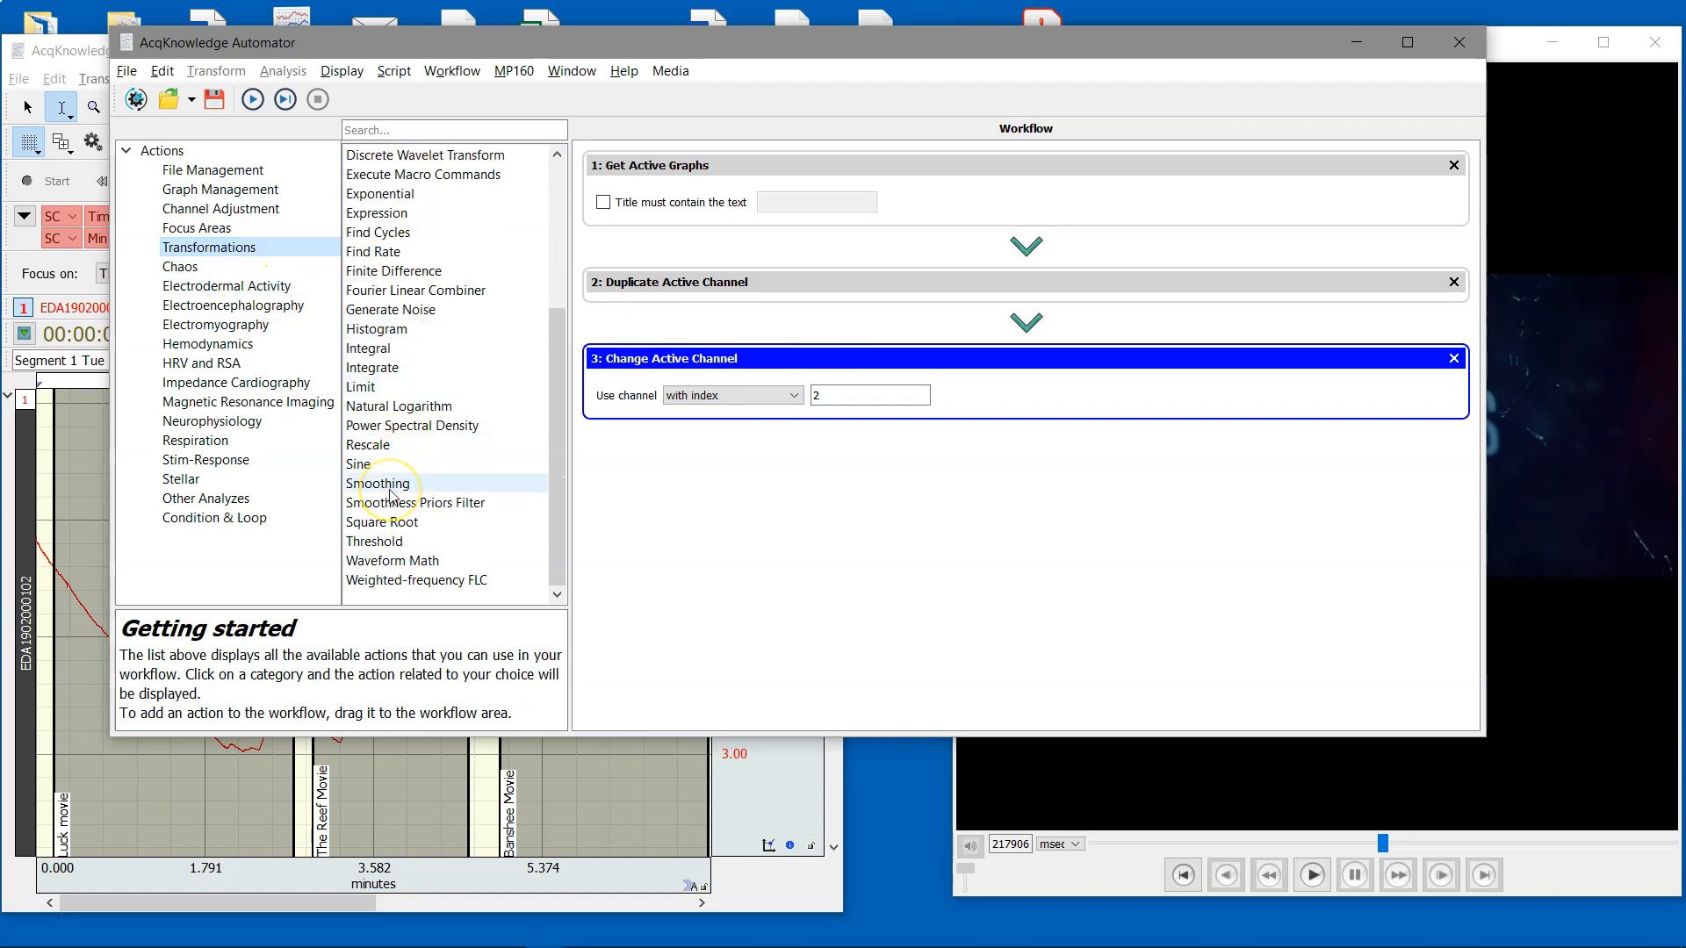
click(384, 485)
drag(618, 481, 703, 465)
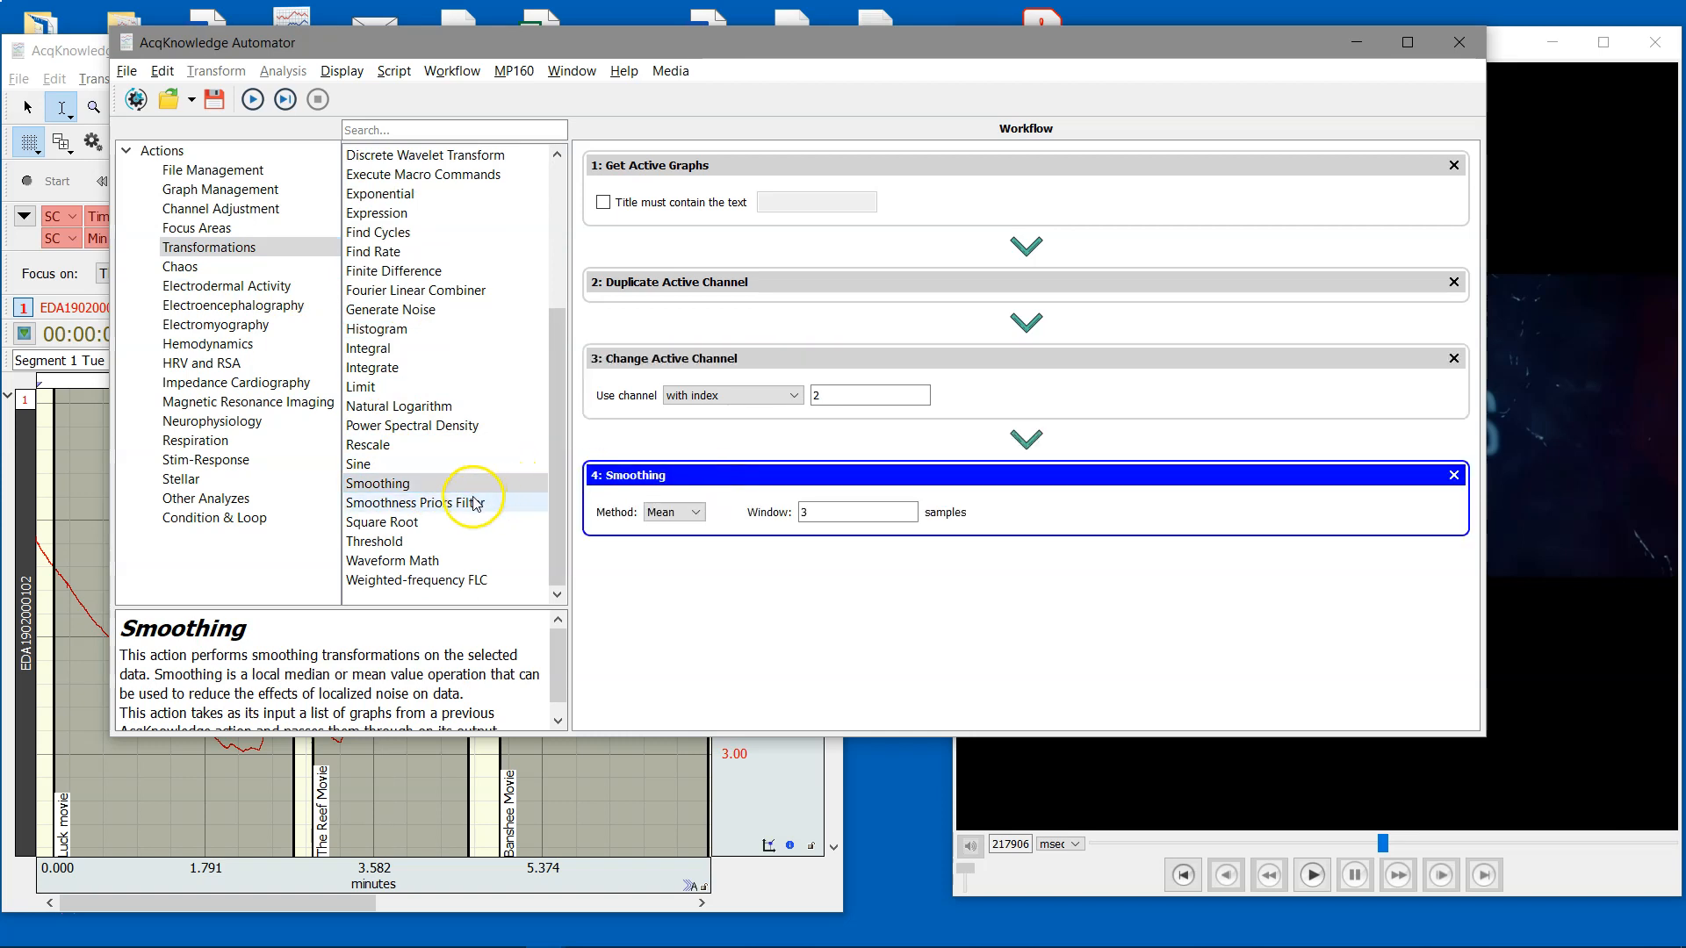
click(813, 490)
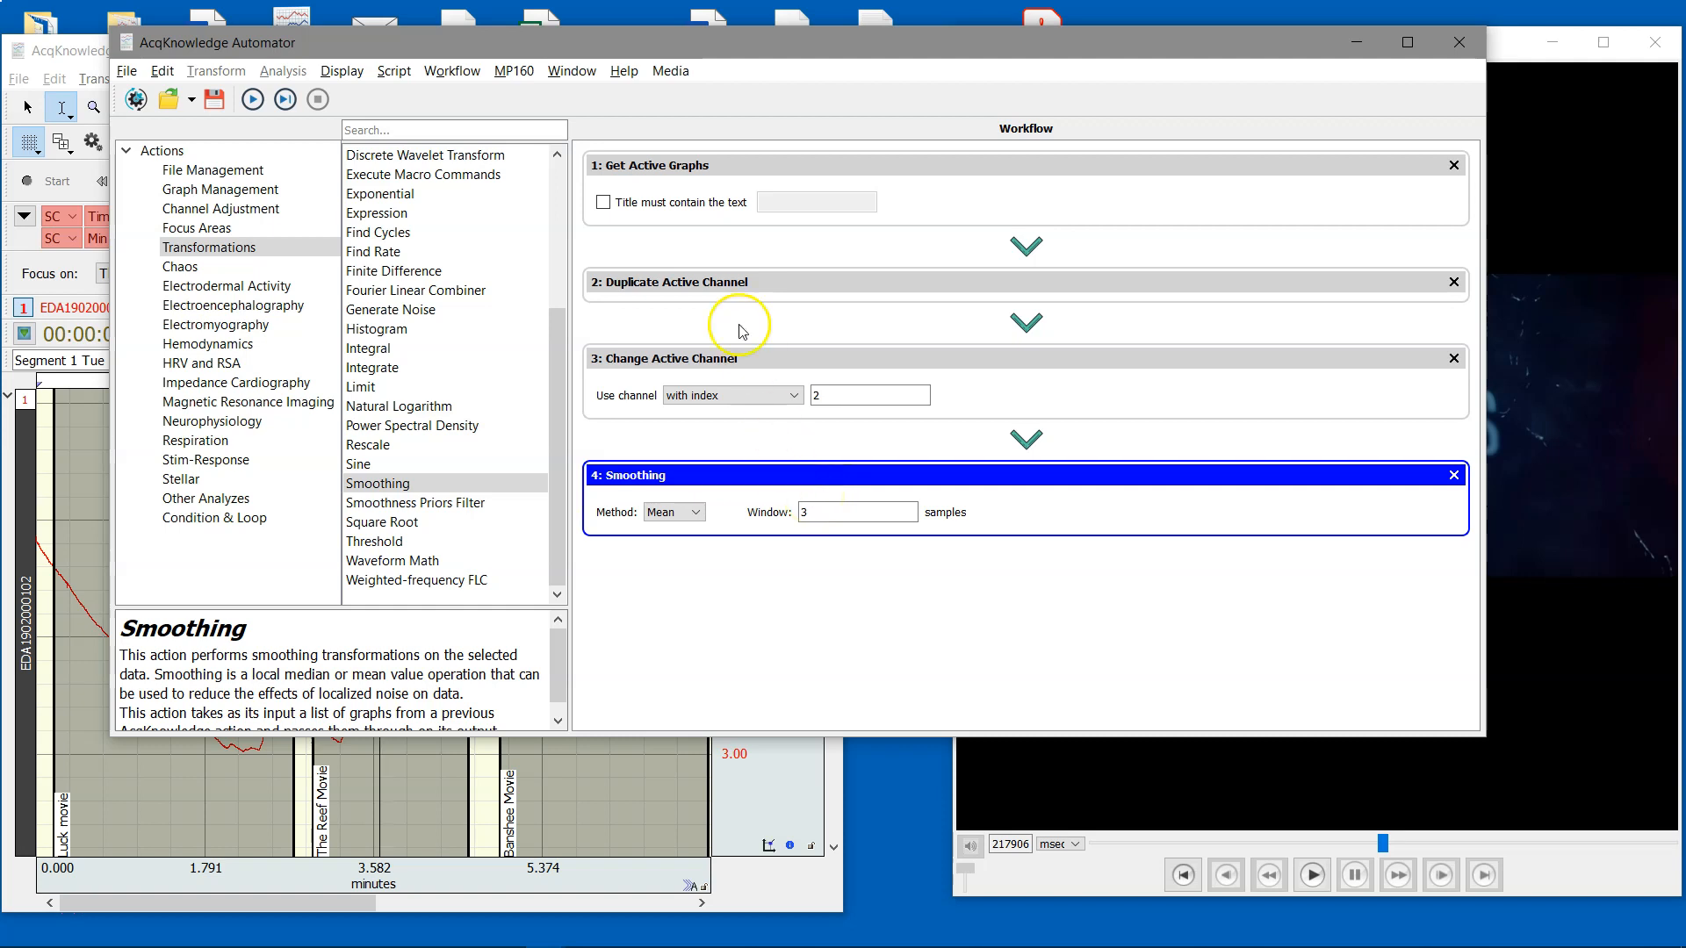
click(698, 513)
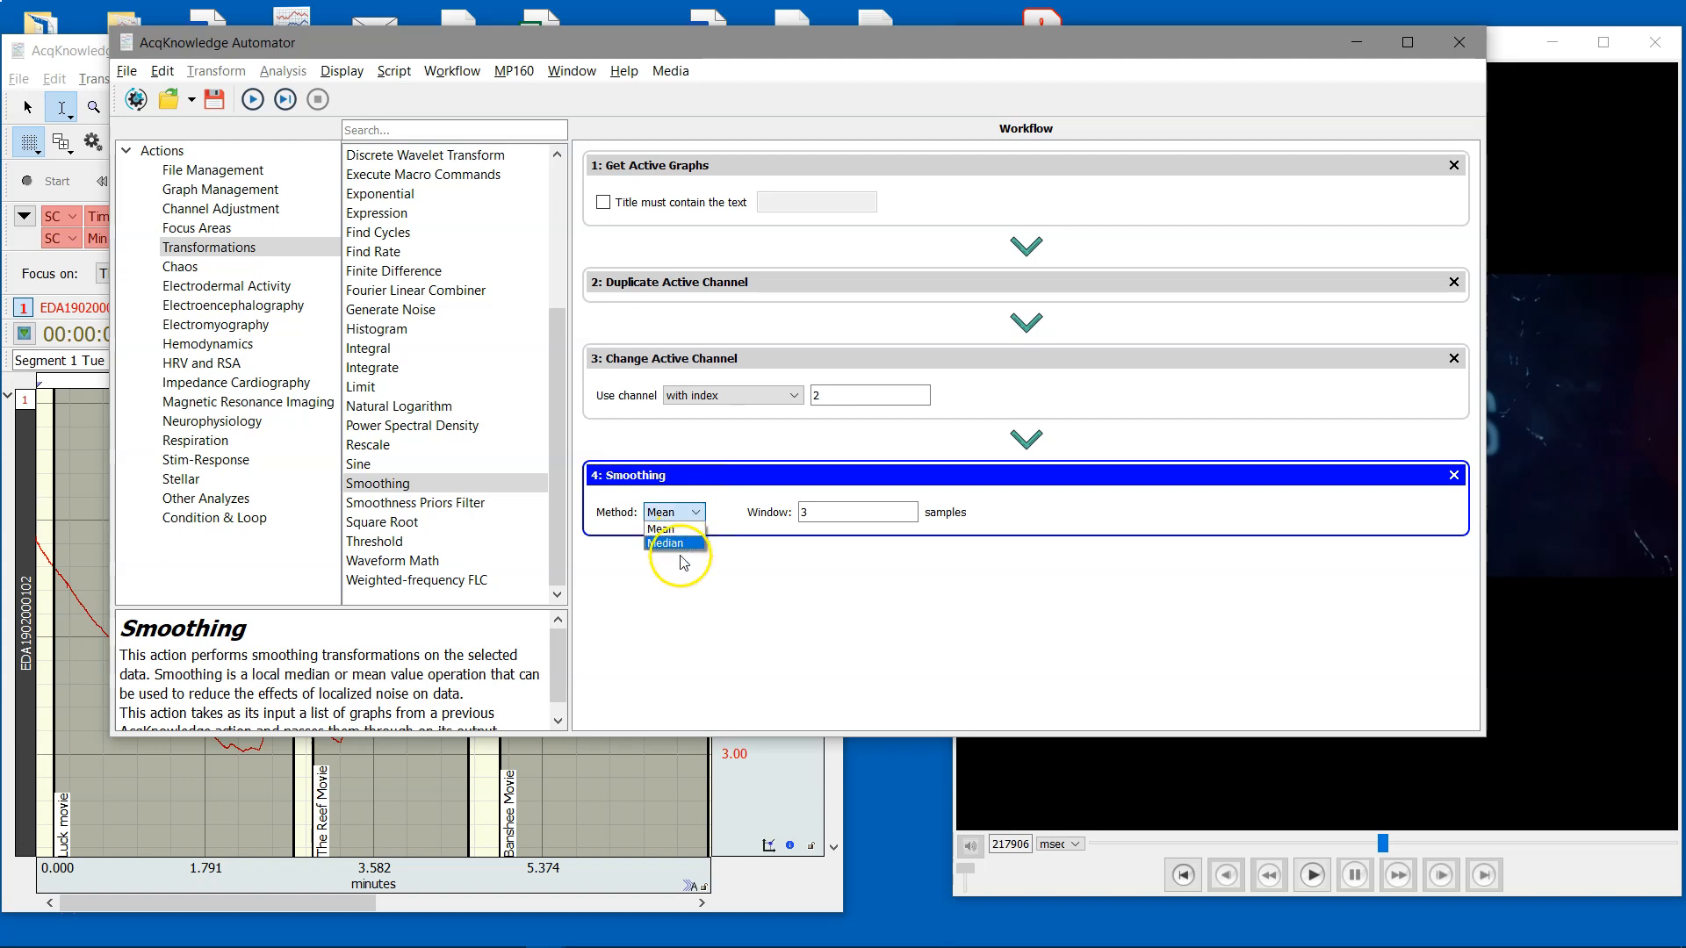
click(681, 545)
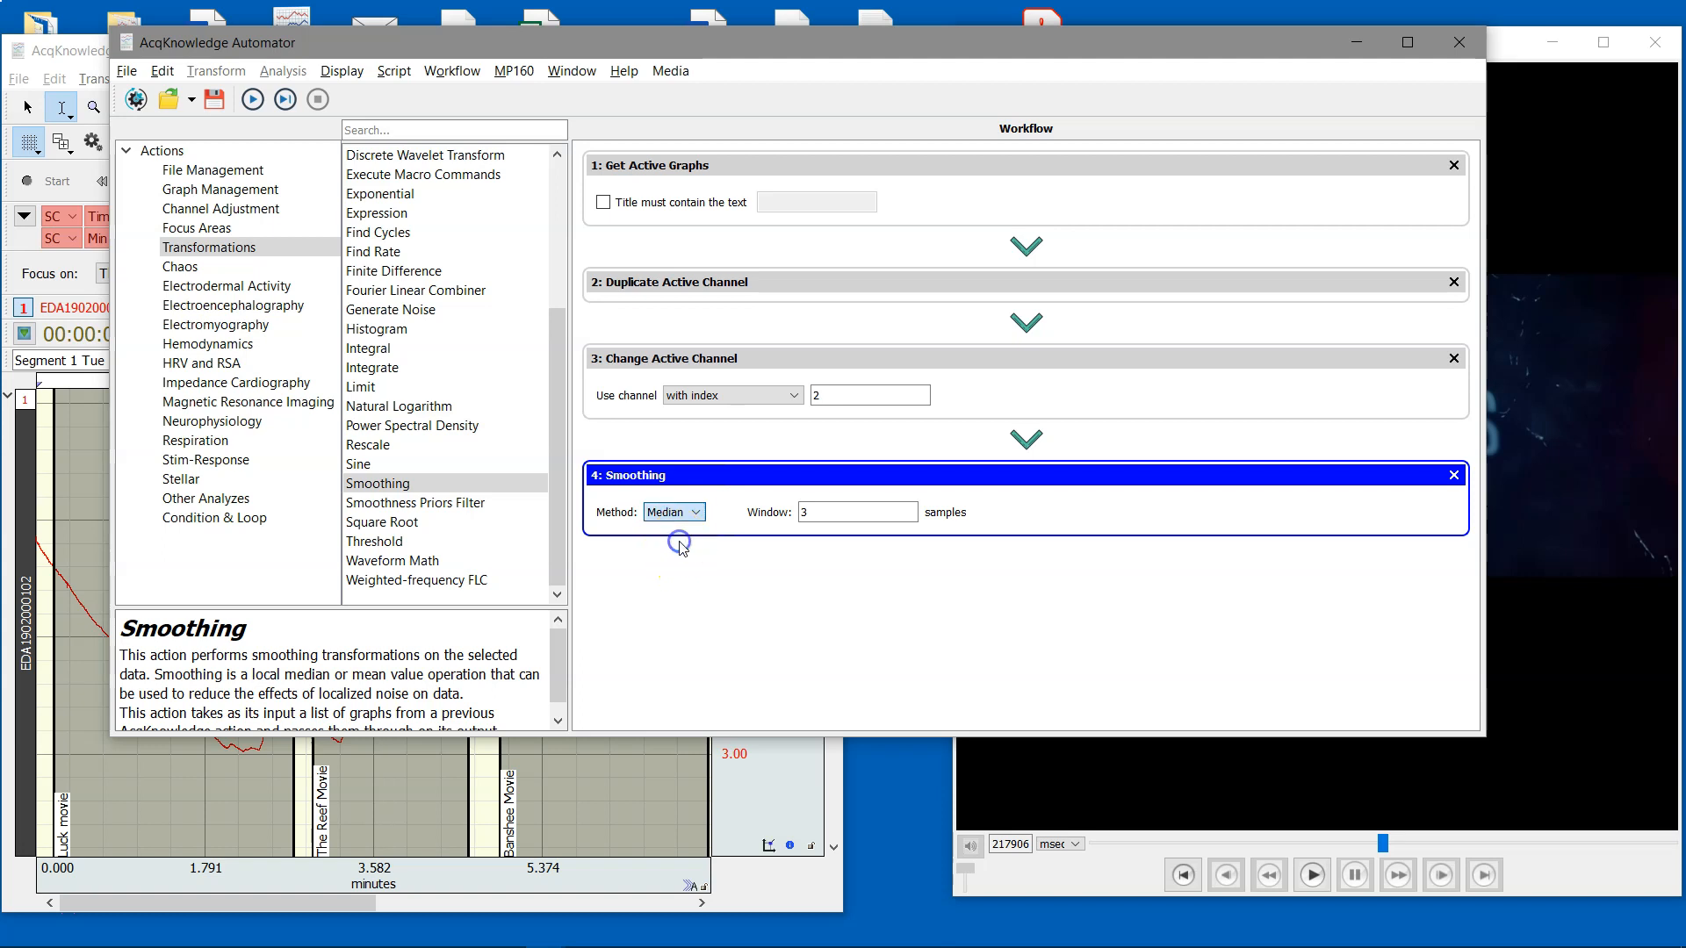
double_click(808, 512)
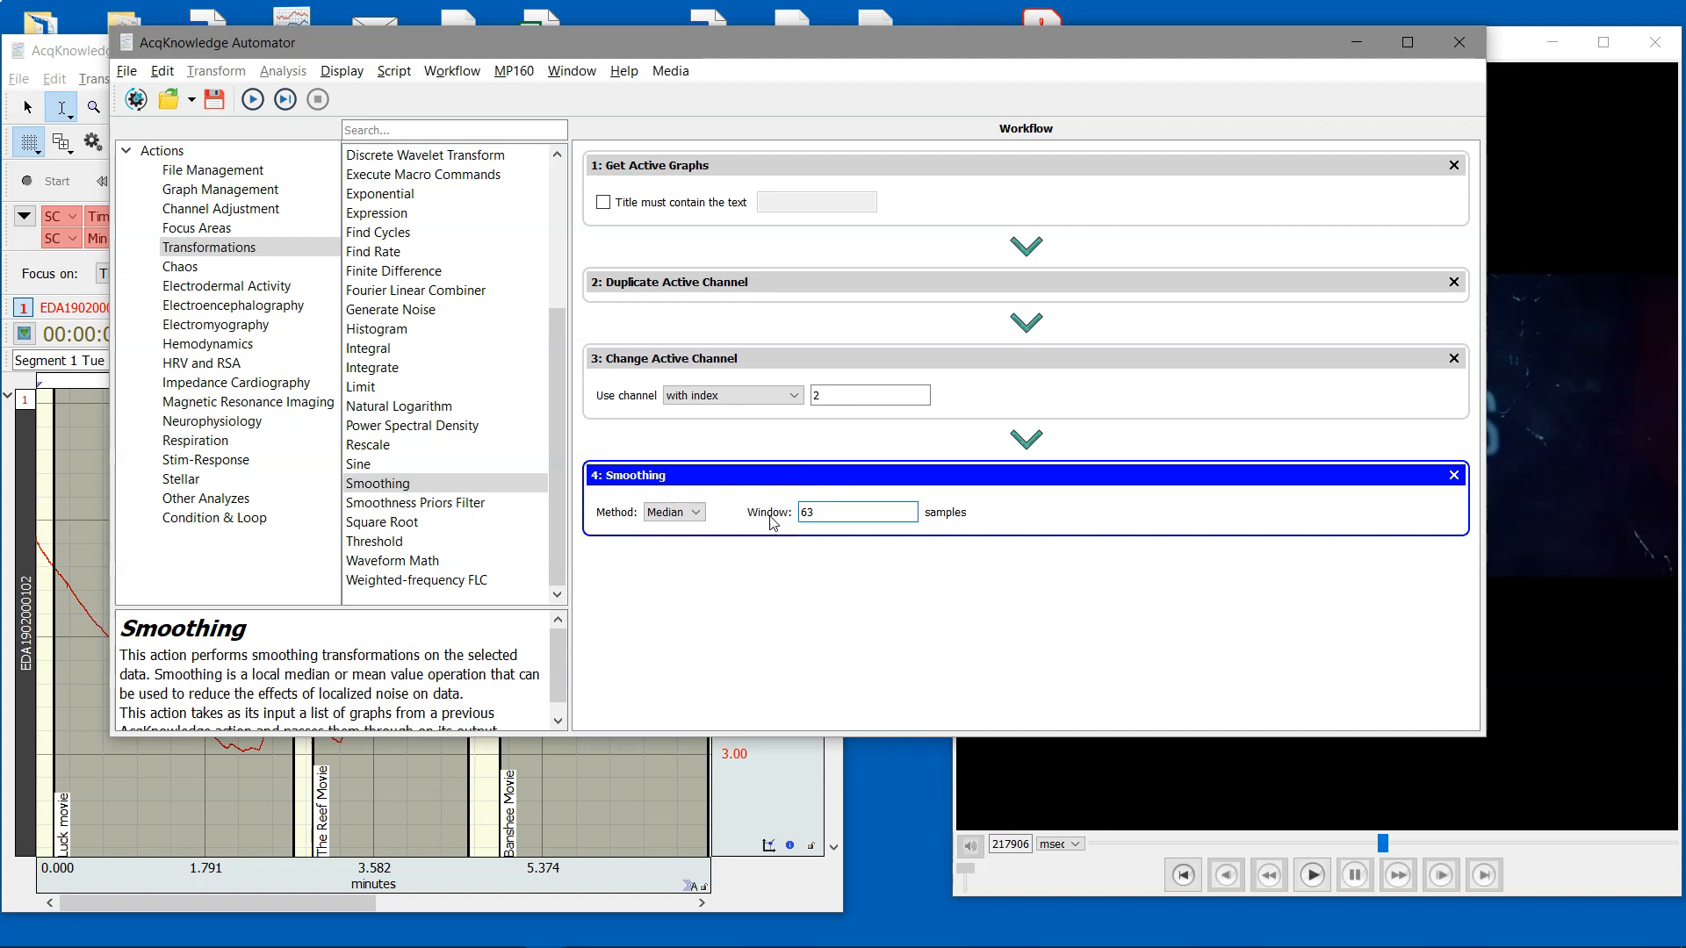
click(787, 580)
click(802, 543)
Add a Digital Filter - FIR action after Smoothing, as a lowpass with a fixed 1 Hz frequency and Optimized coefficients
scroll(439, 318, up, 4)
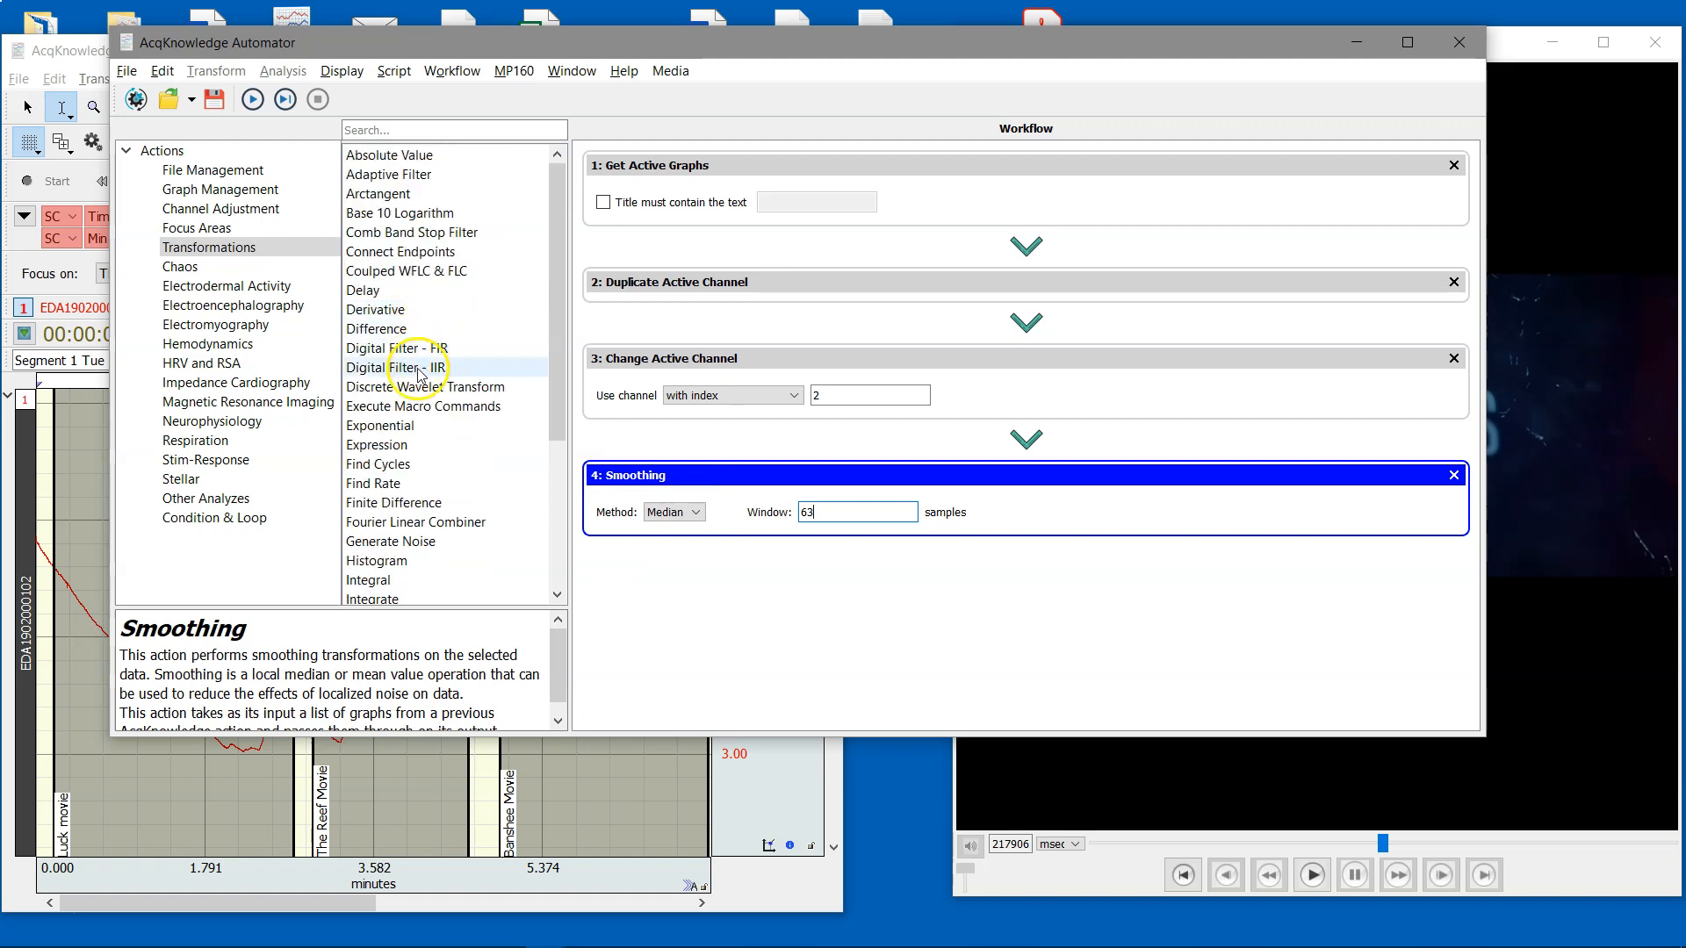
drag(399, 348, 739, 618)
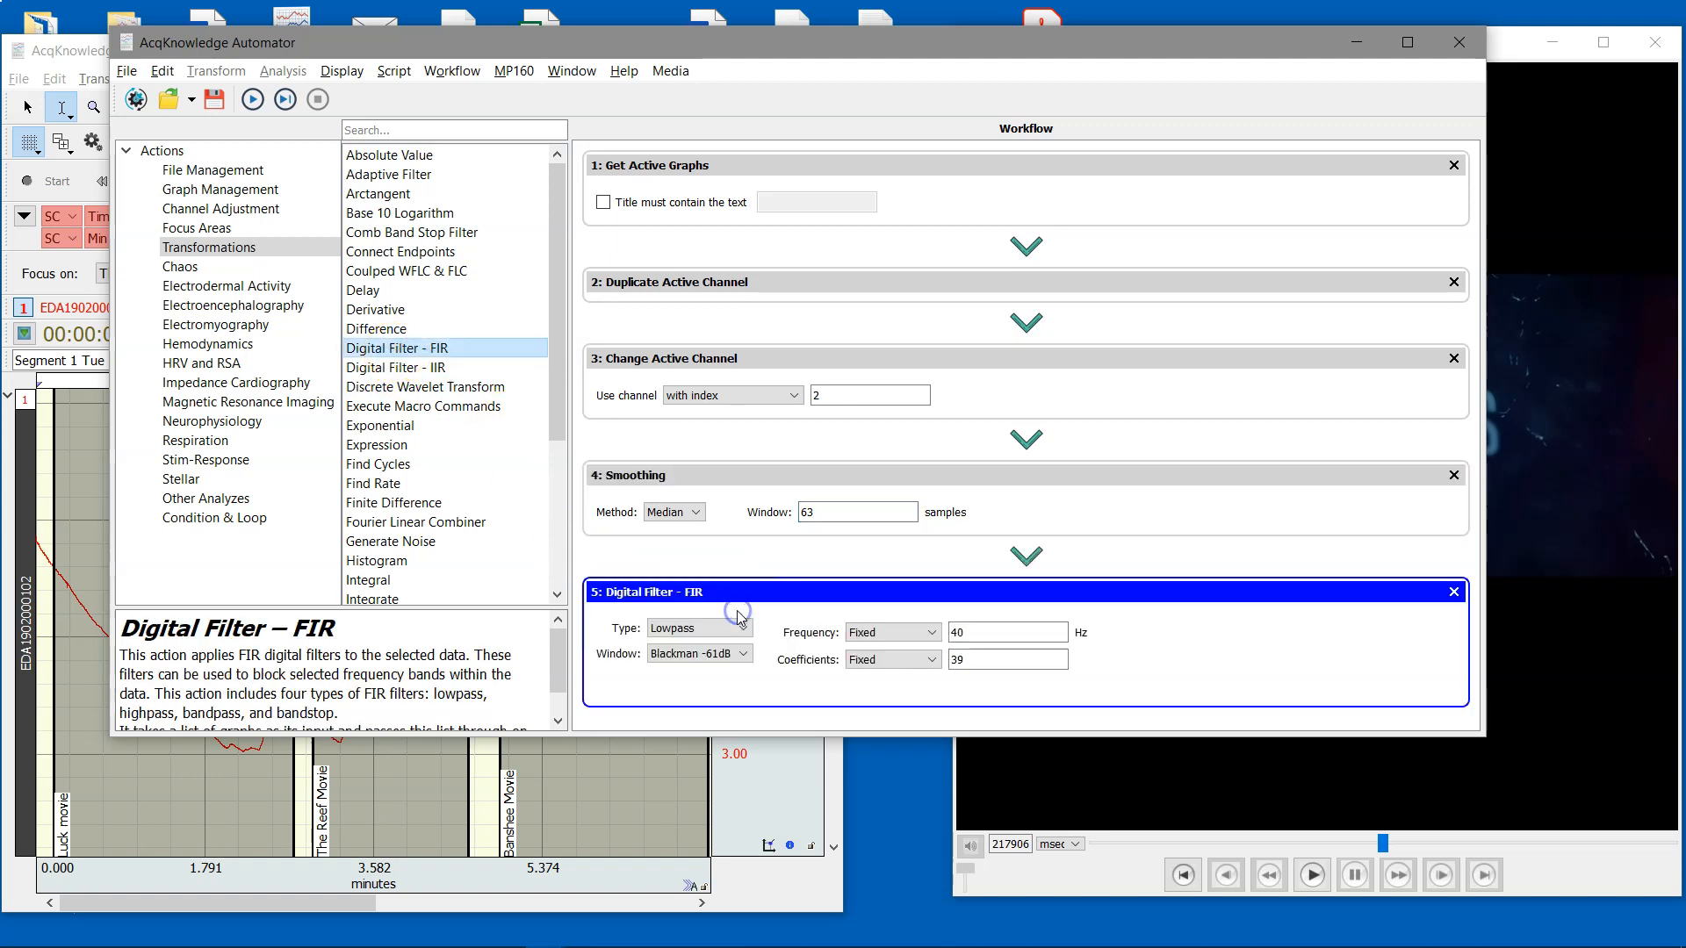
click(742, 629)
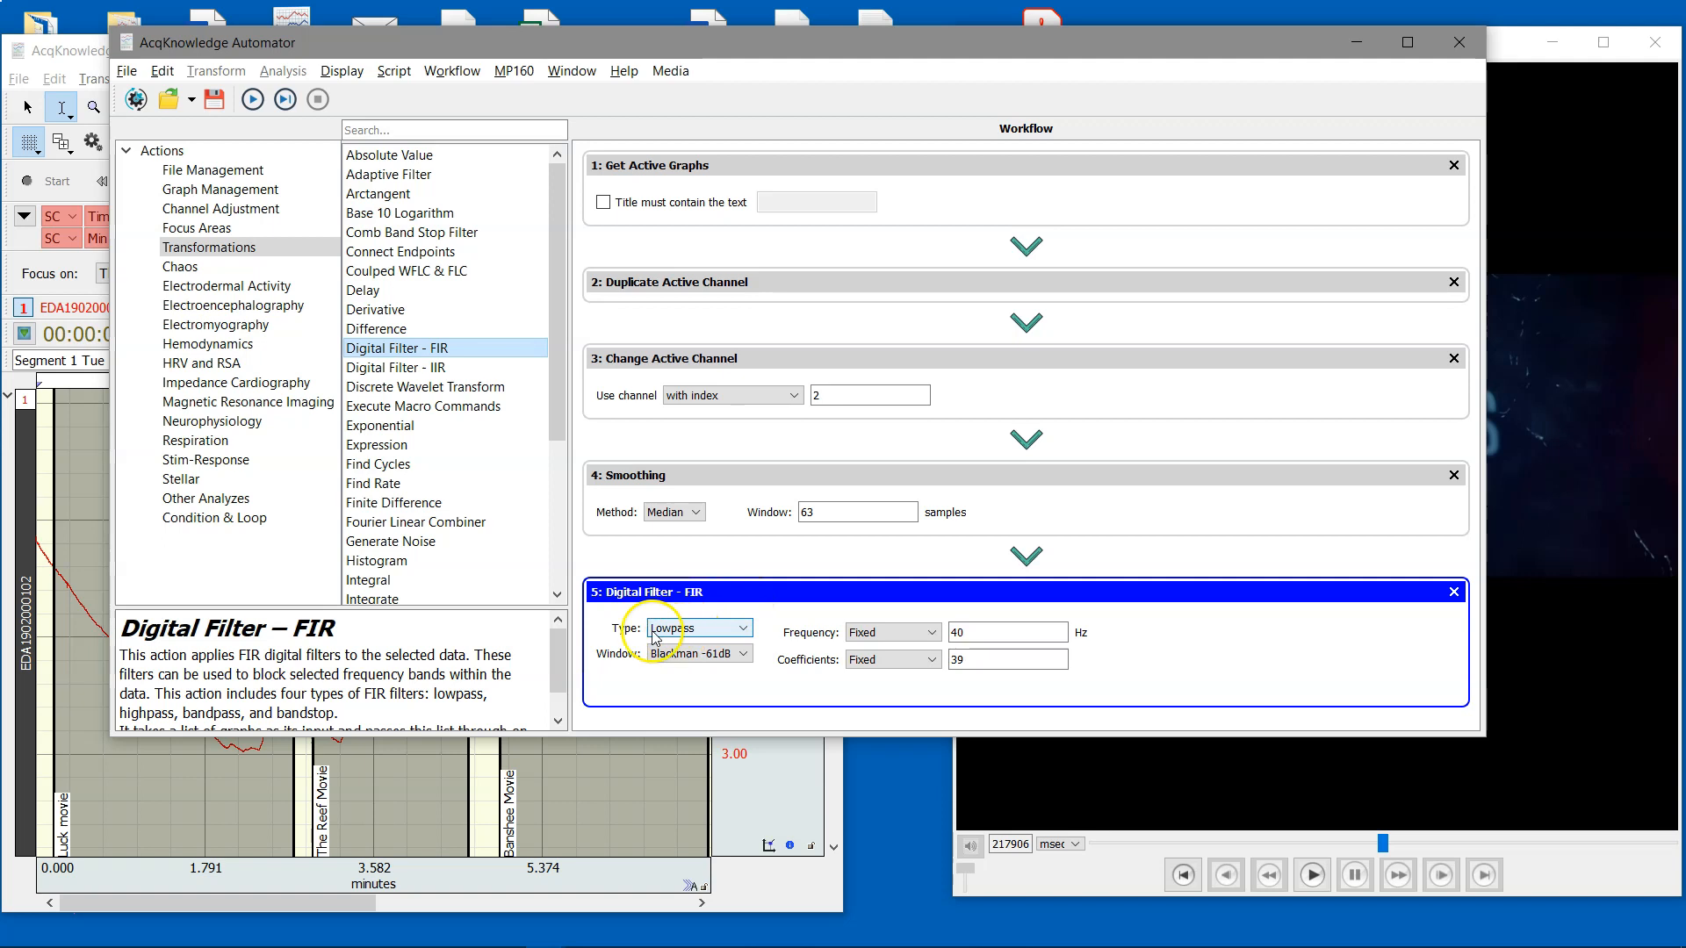
click(762, 618)
click(990, 629)
drag(990, 627, 933, 631)
text(1)
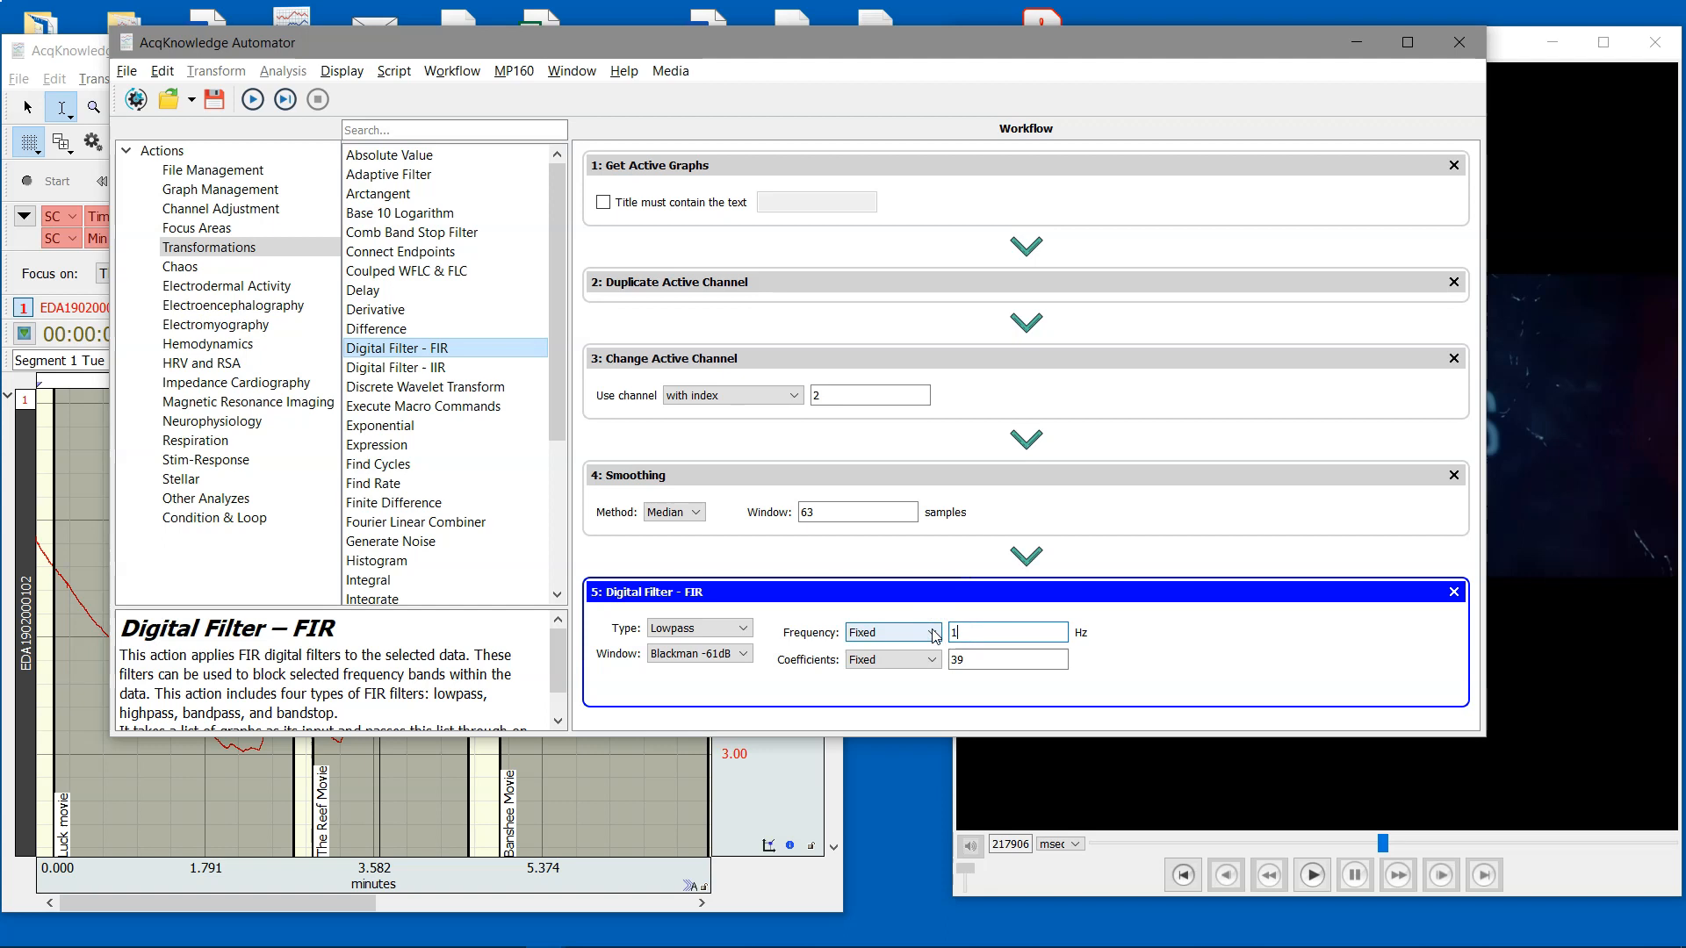
click(927, 660)
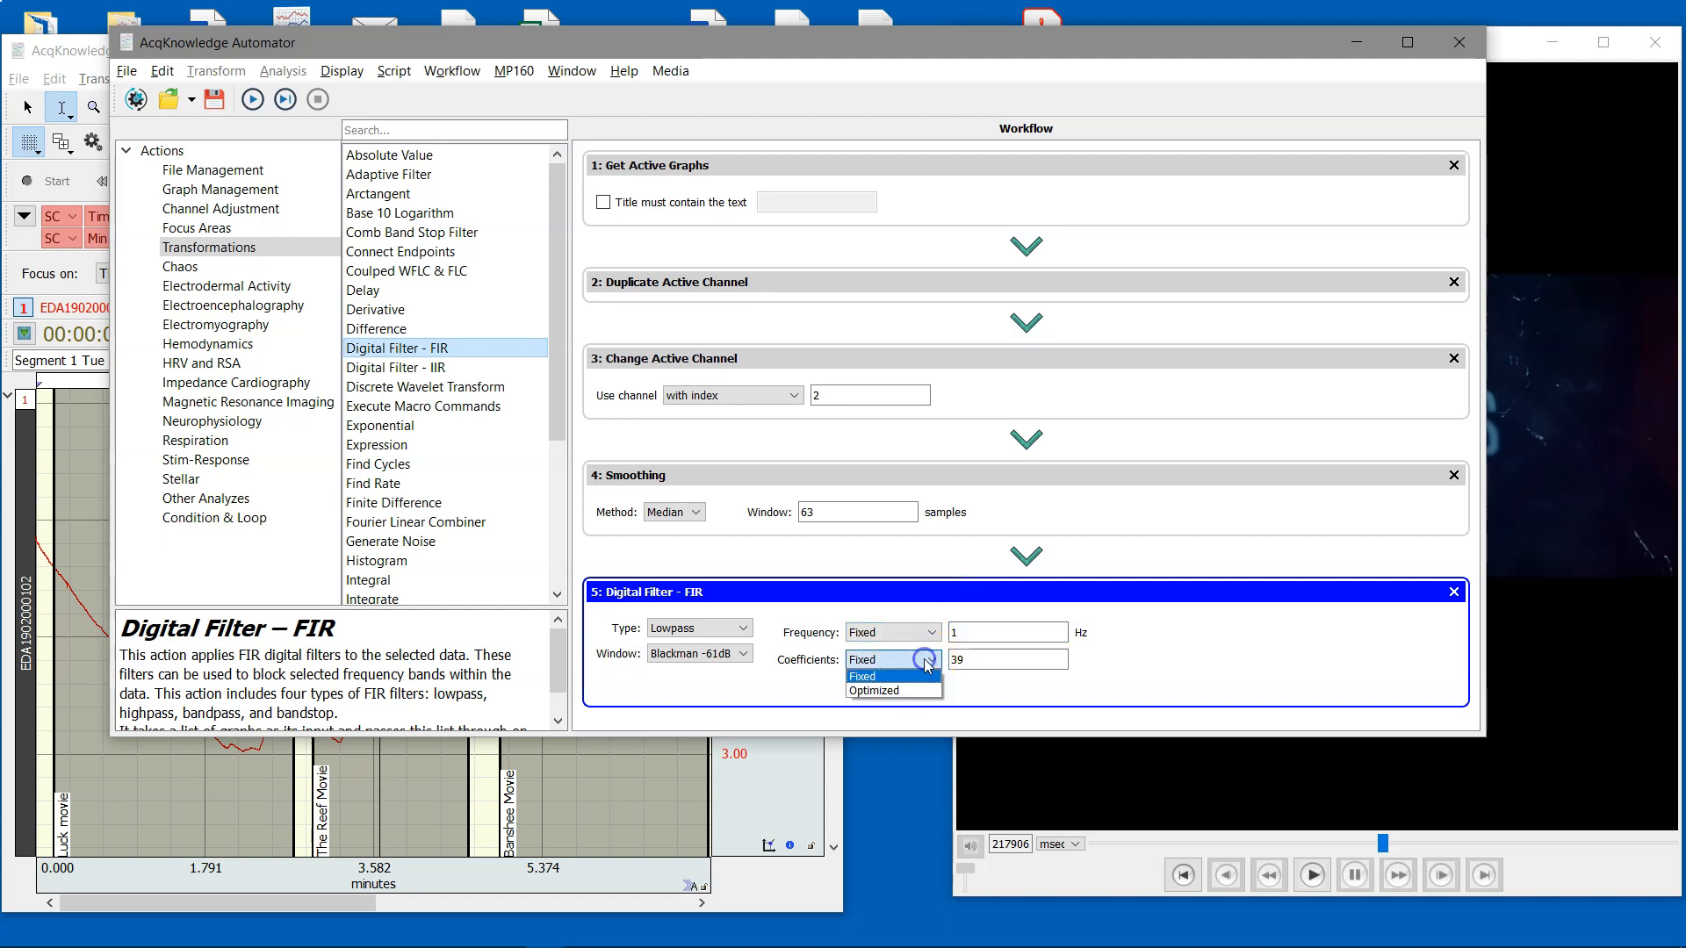
click(908, 692)
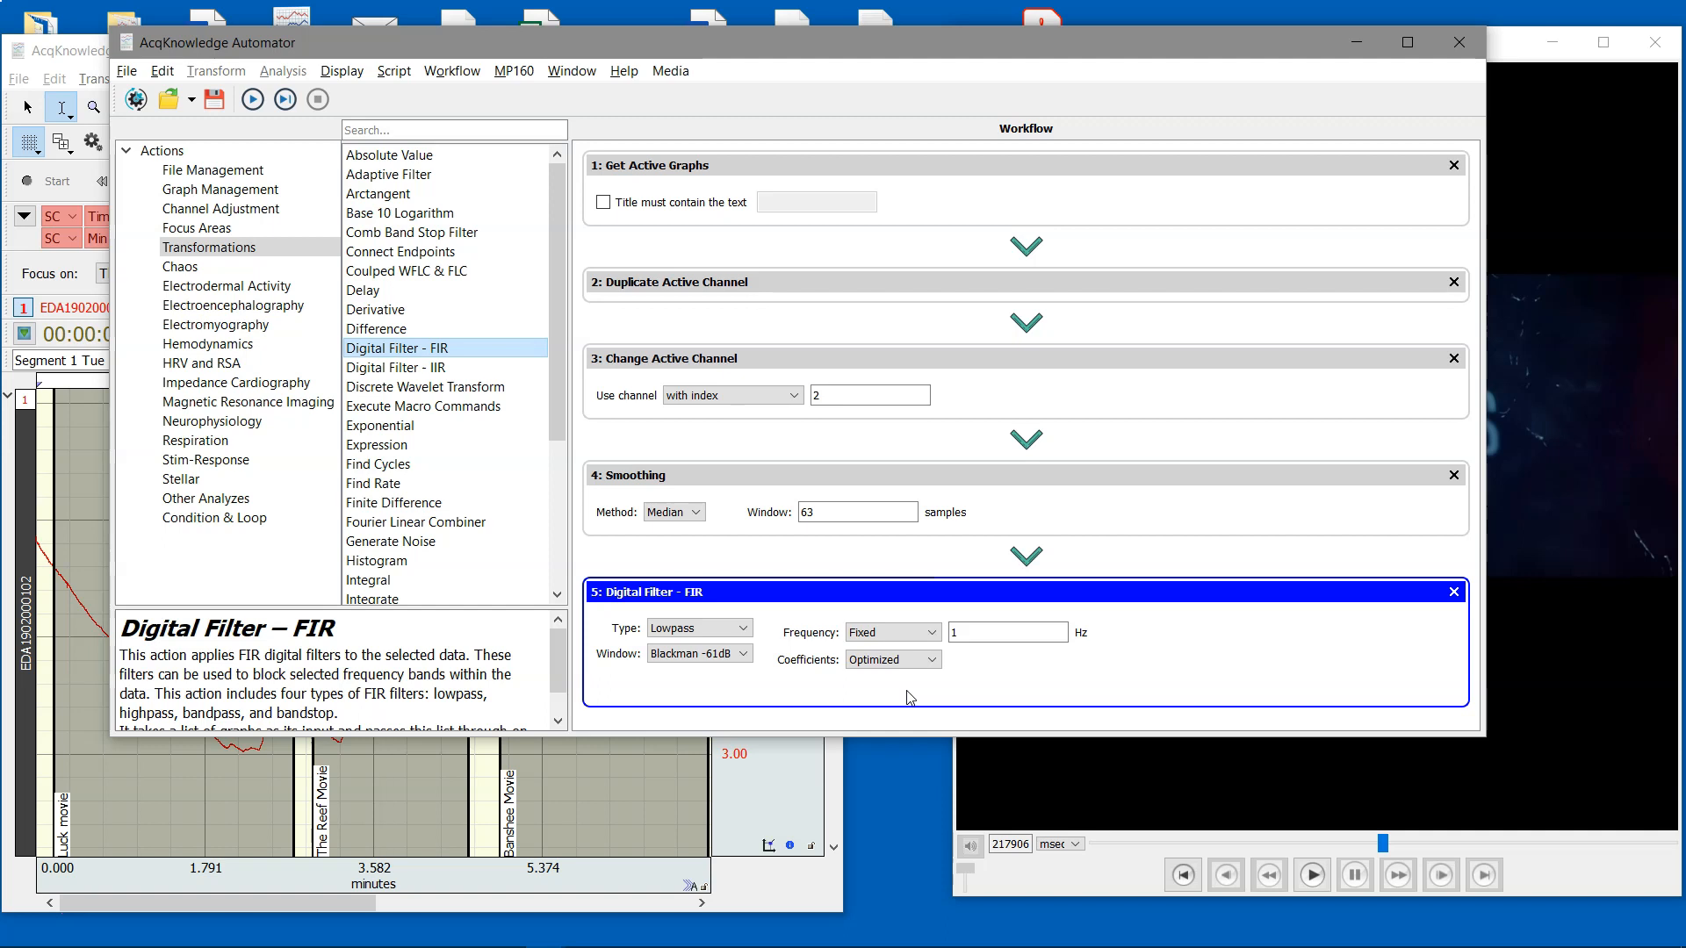
Add a Locate SCRs action after the FIR filter, using channel index 2 as the tonic EDA channel
click(226, 290)
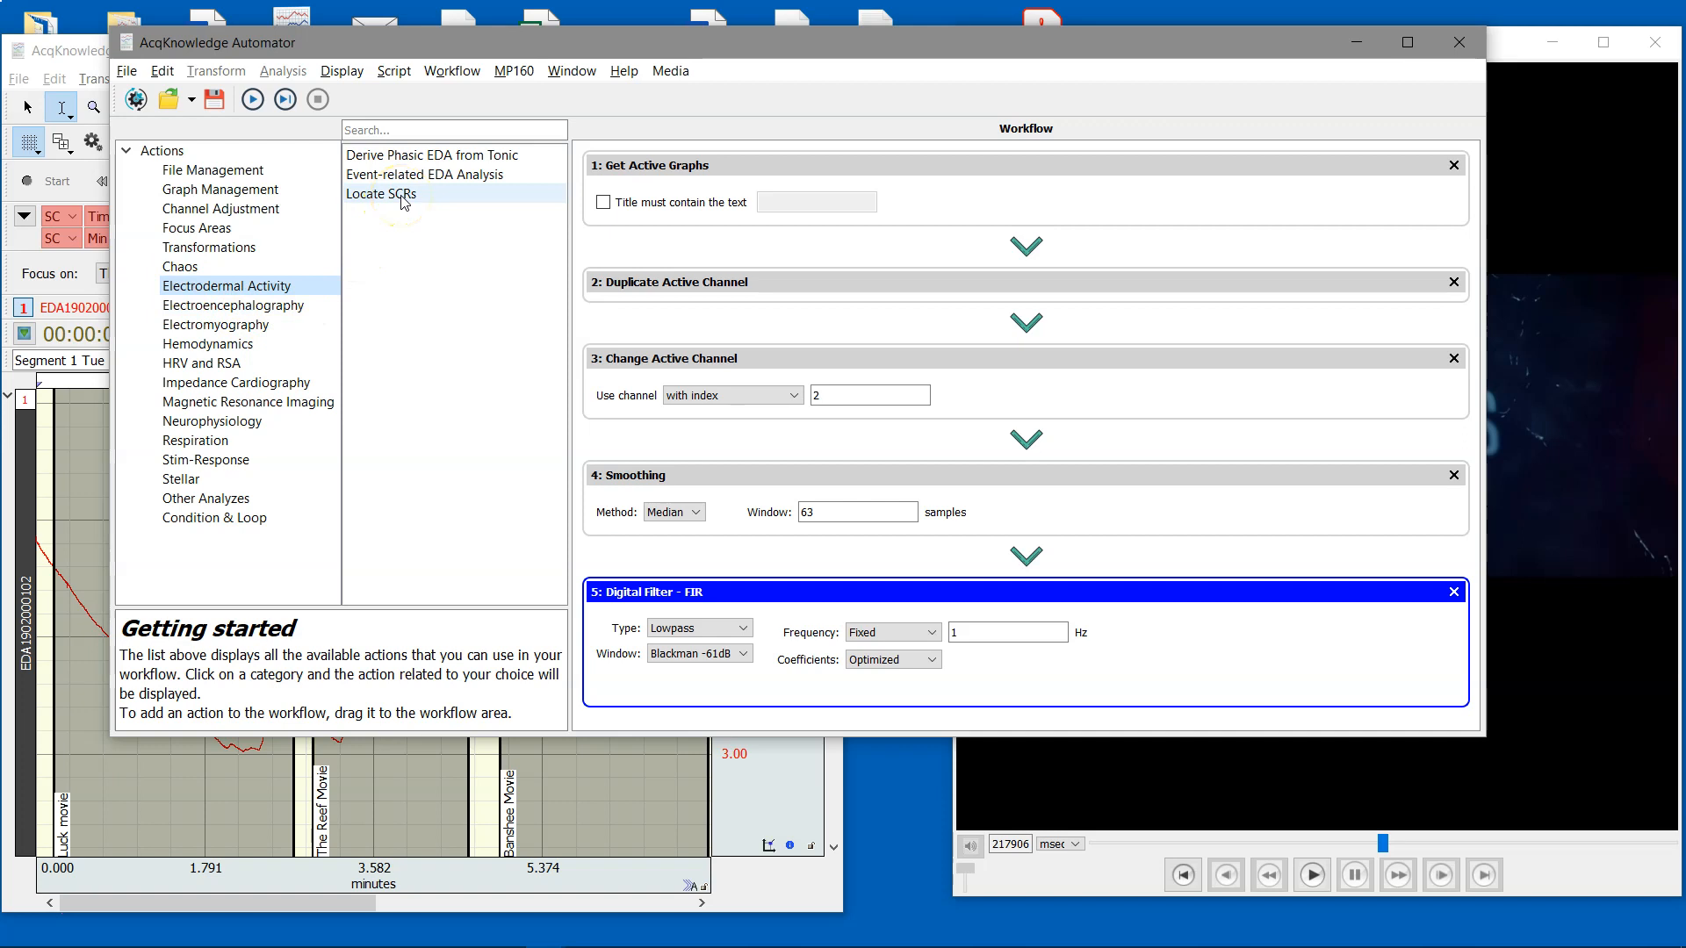
drag(397, 202, 748, 721)
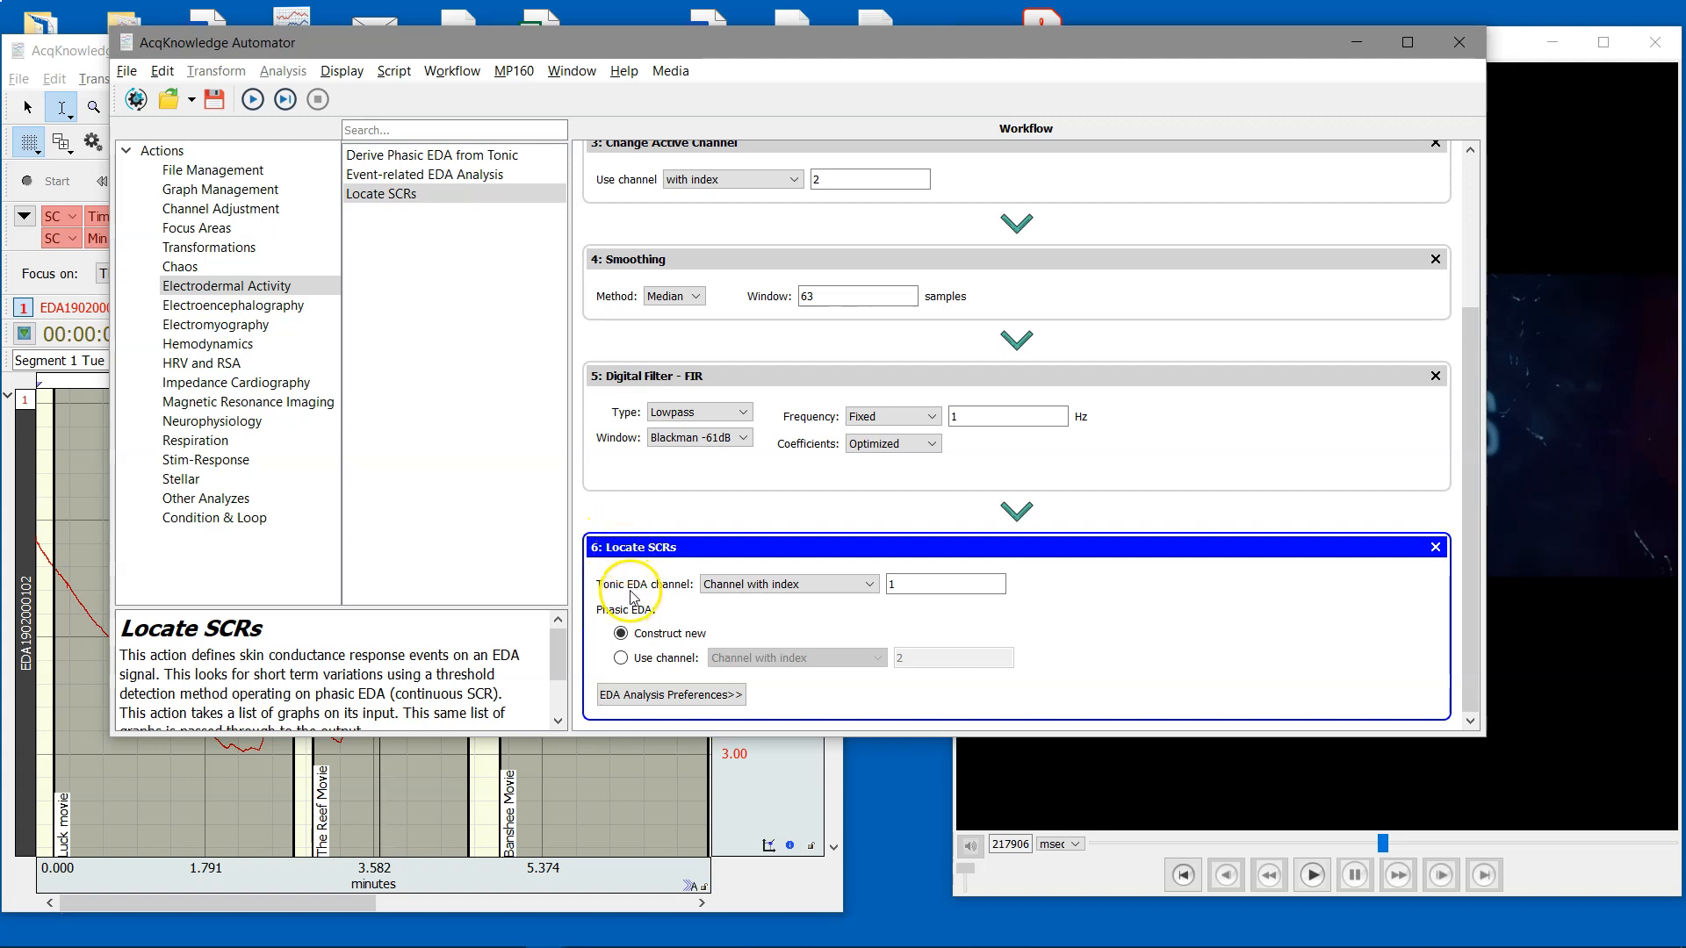
double_click(889, 584)
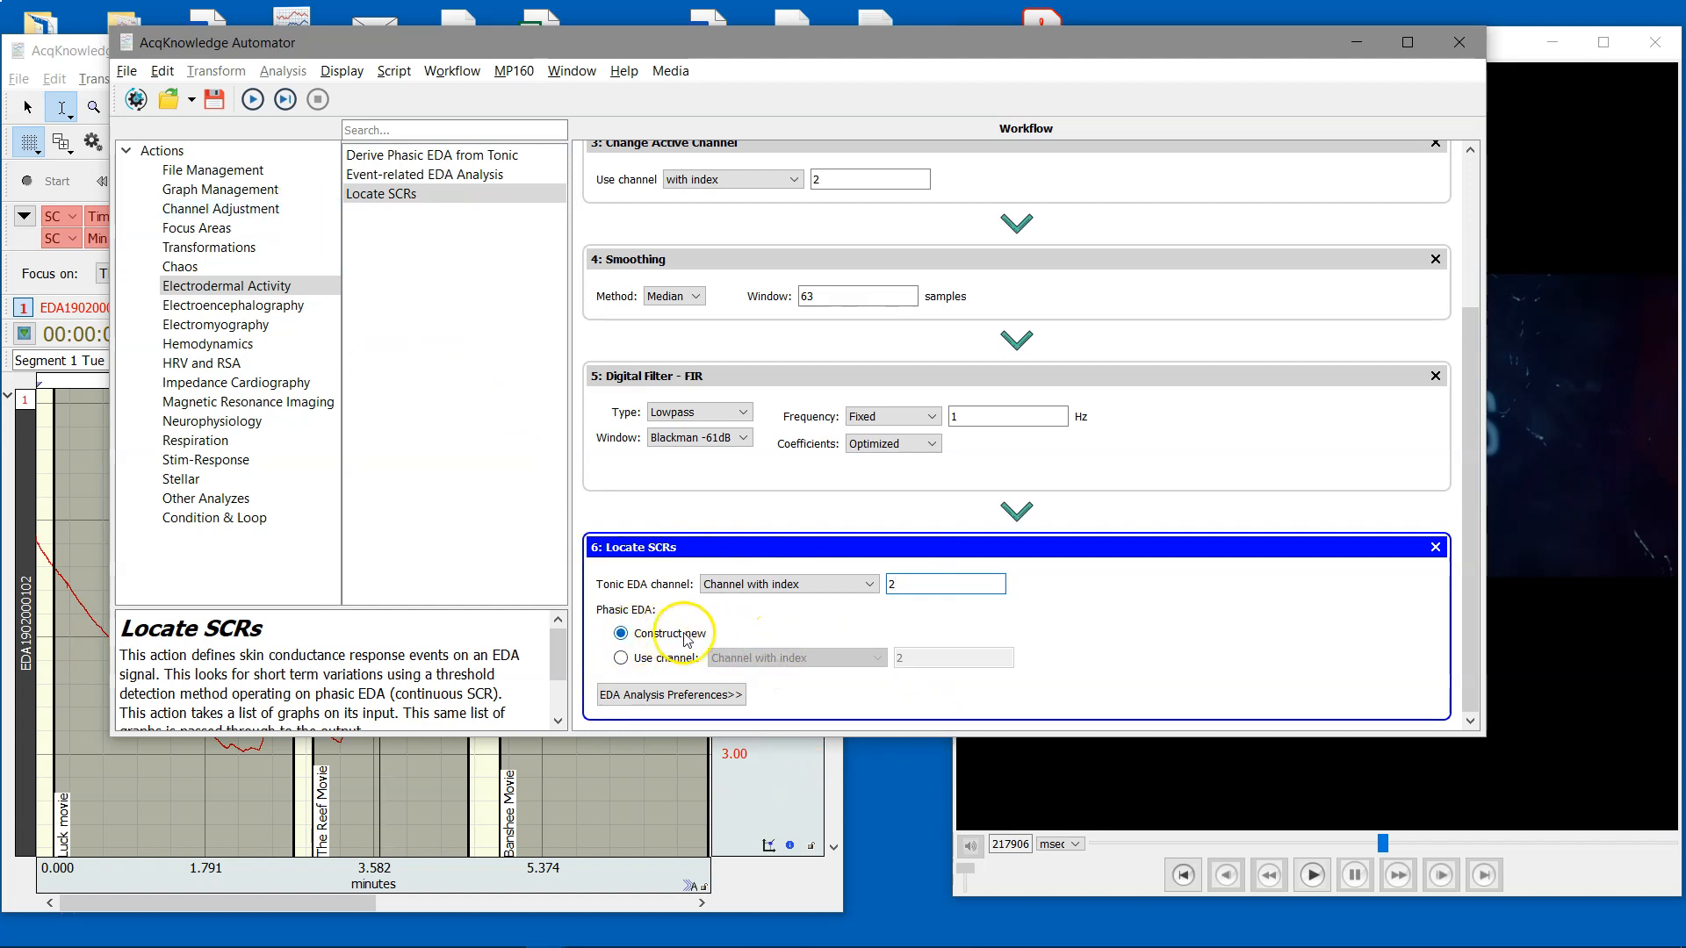
Add a Change Active Channel action after Locate SCRs, using the channel with index 2
click(226, 215)
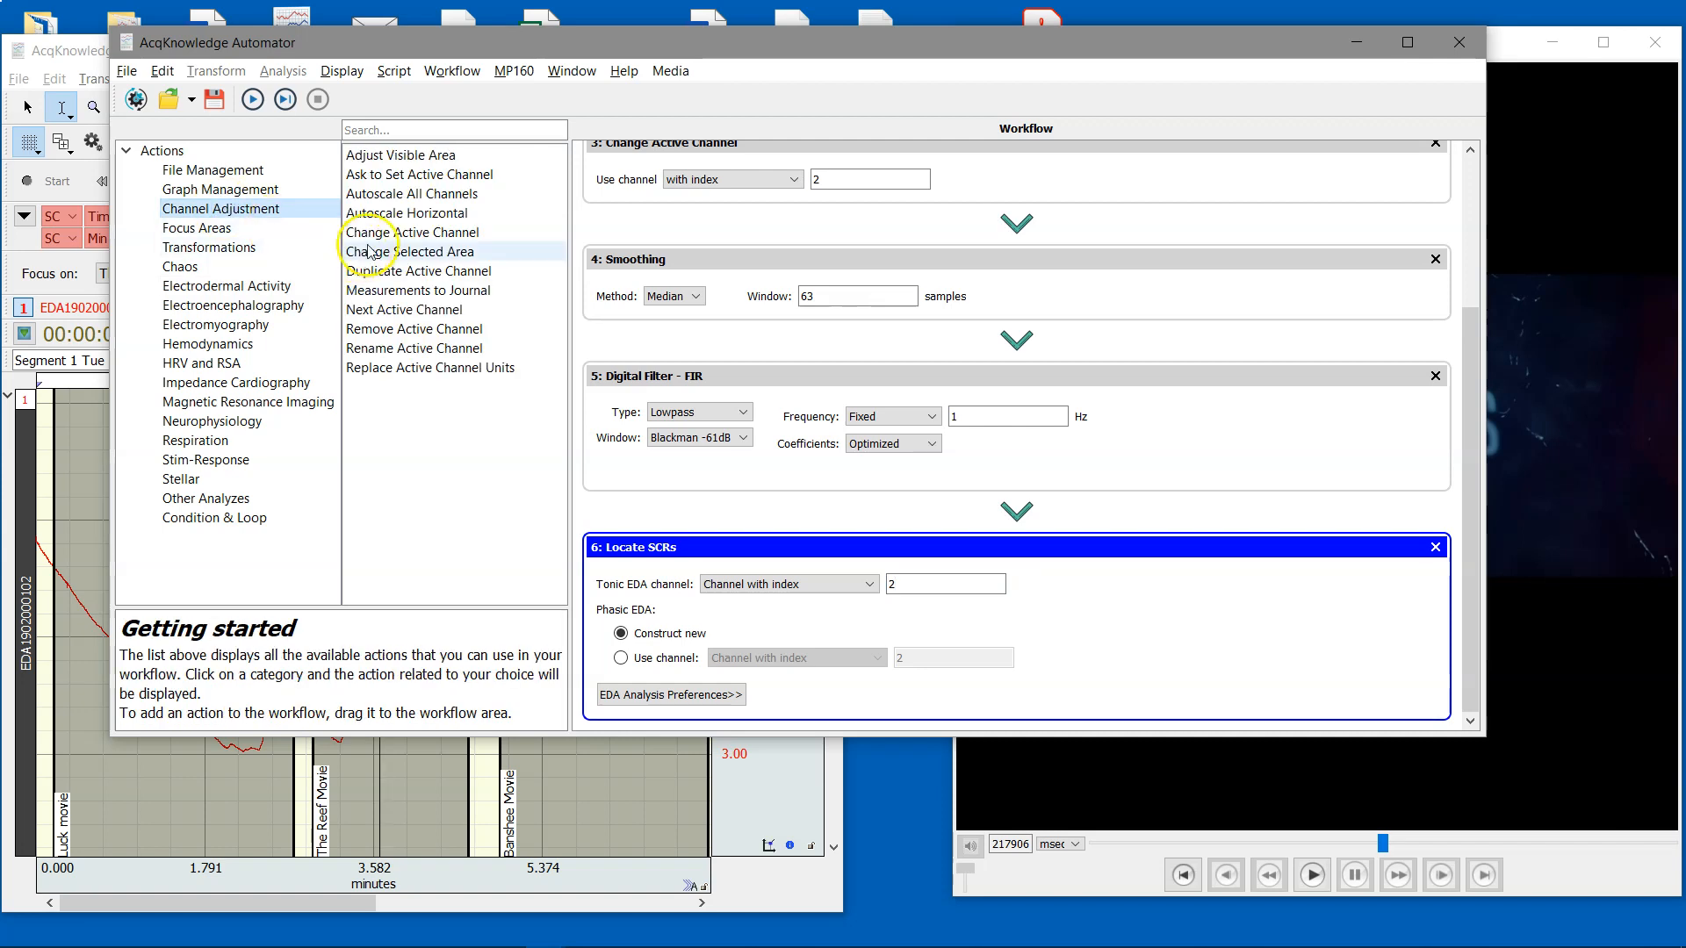
drag(386, 232, 768, 728)
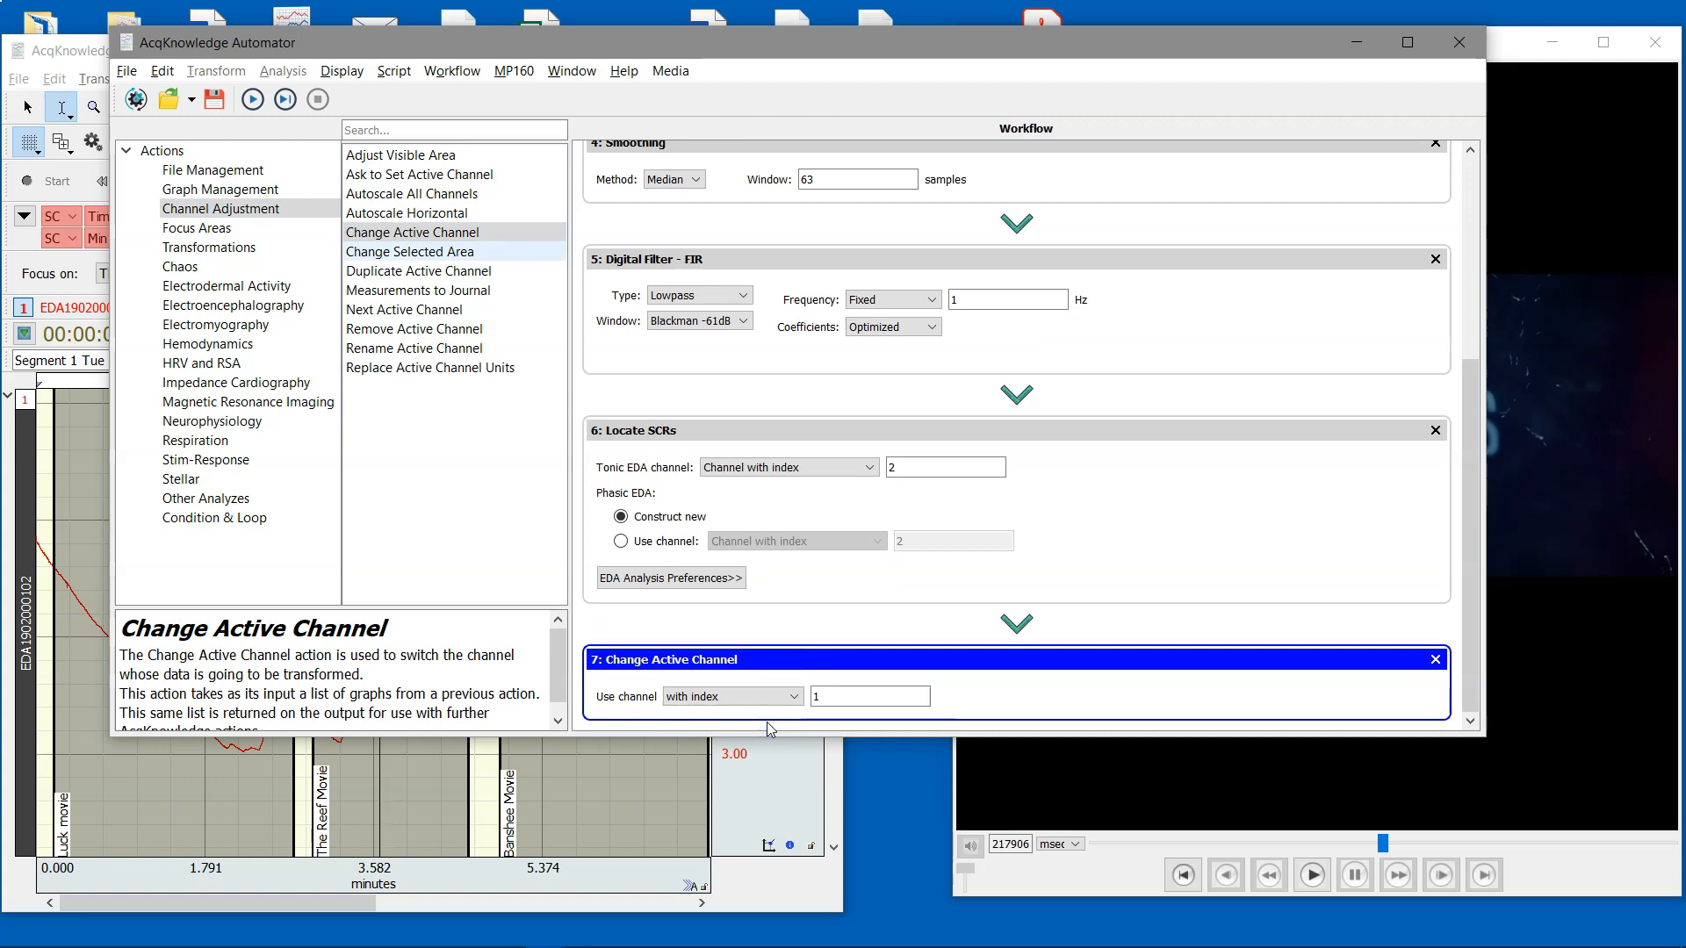
click(827, 699)
double_click(827, 698)
text(2)
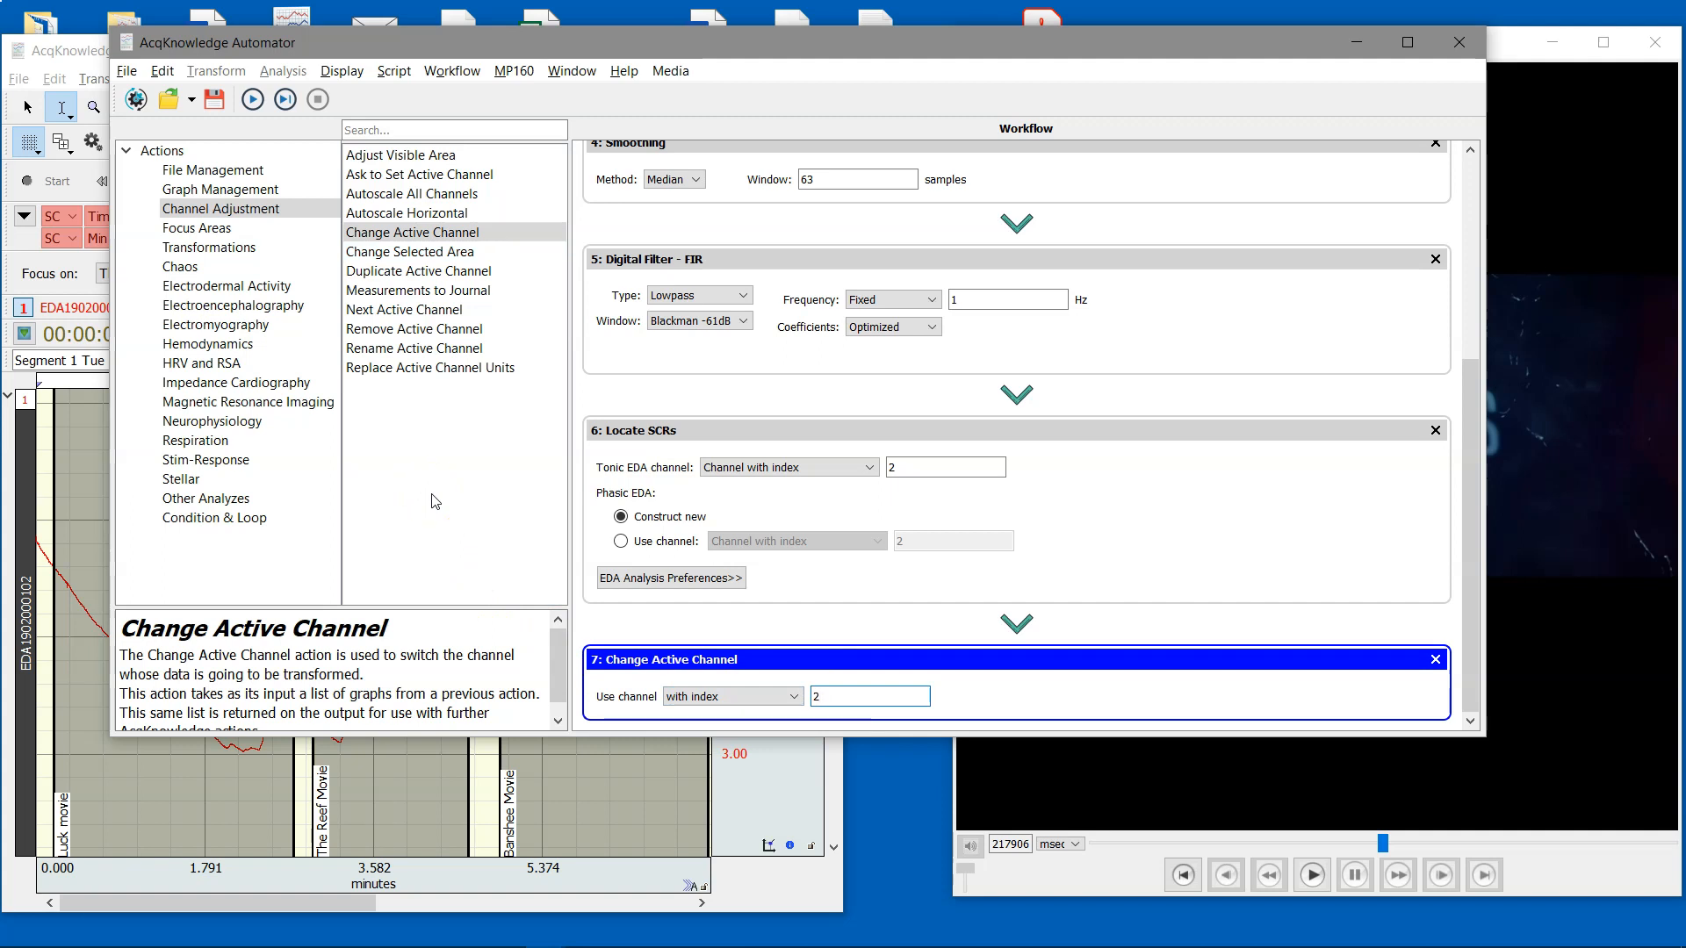
Add a Change Selected Area action to the end of the workflow, keeping it set to select all data in graph
drag(412, 258, 720, 727)
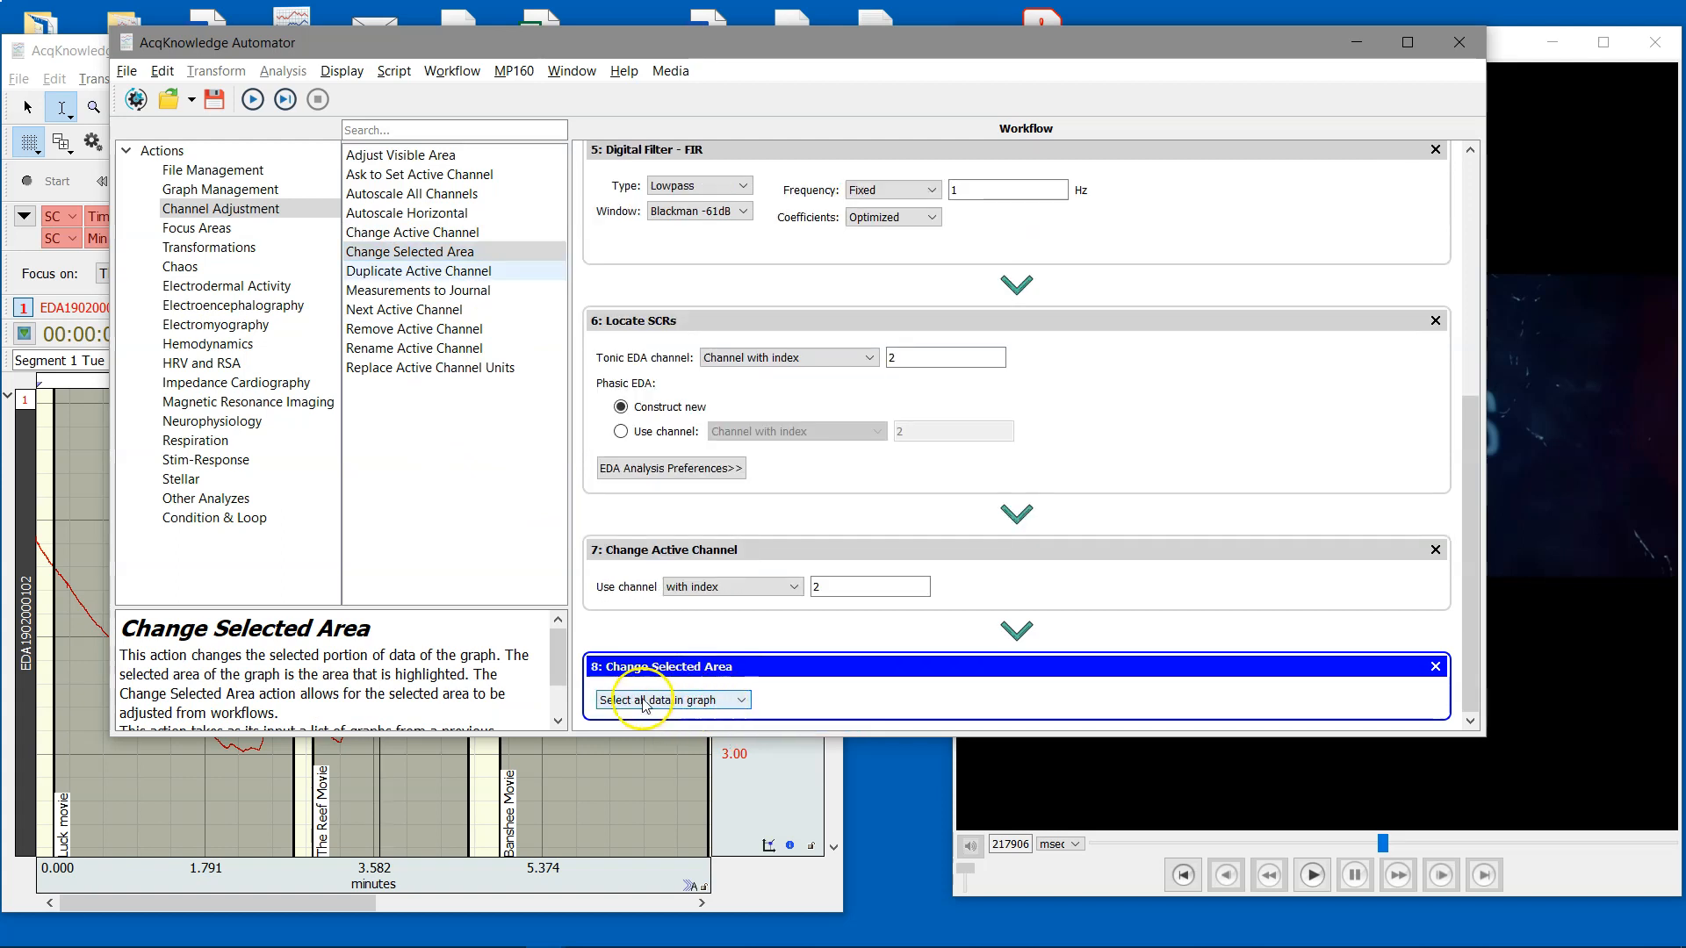
click(743, 703)
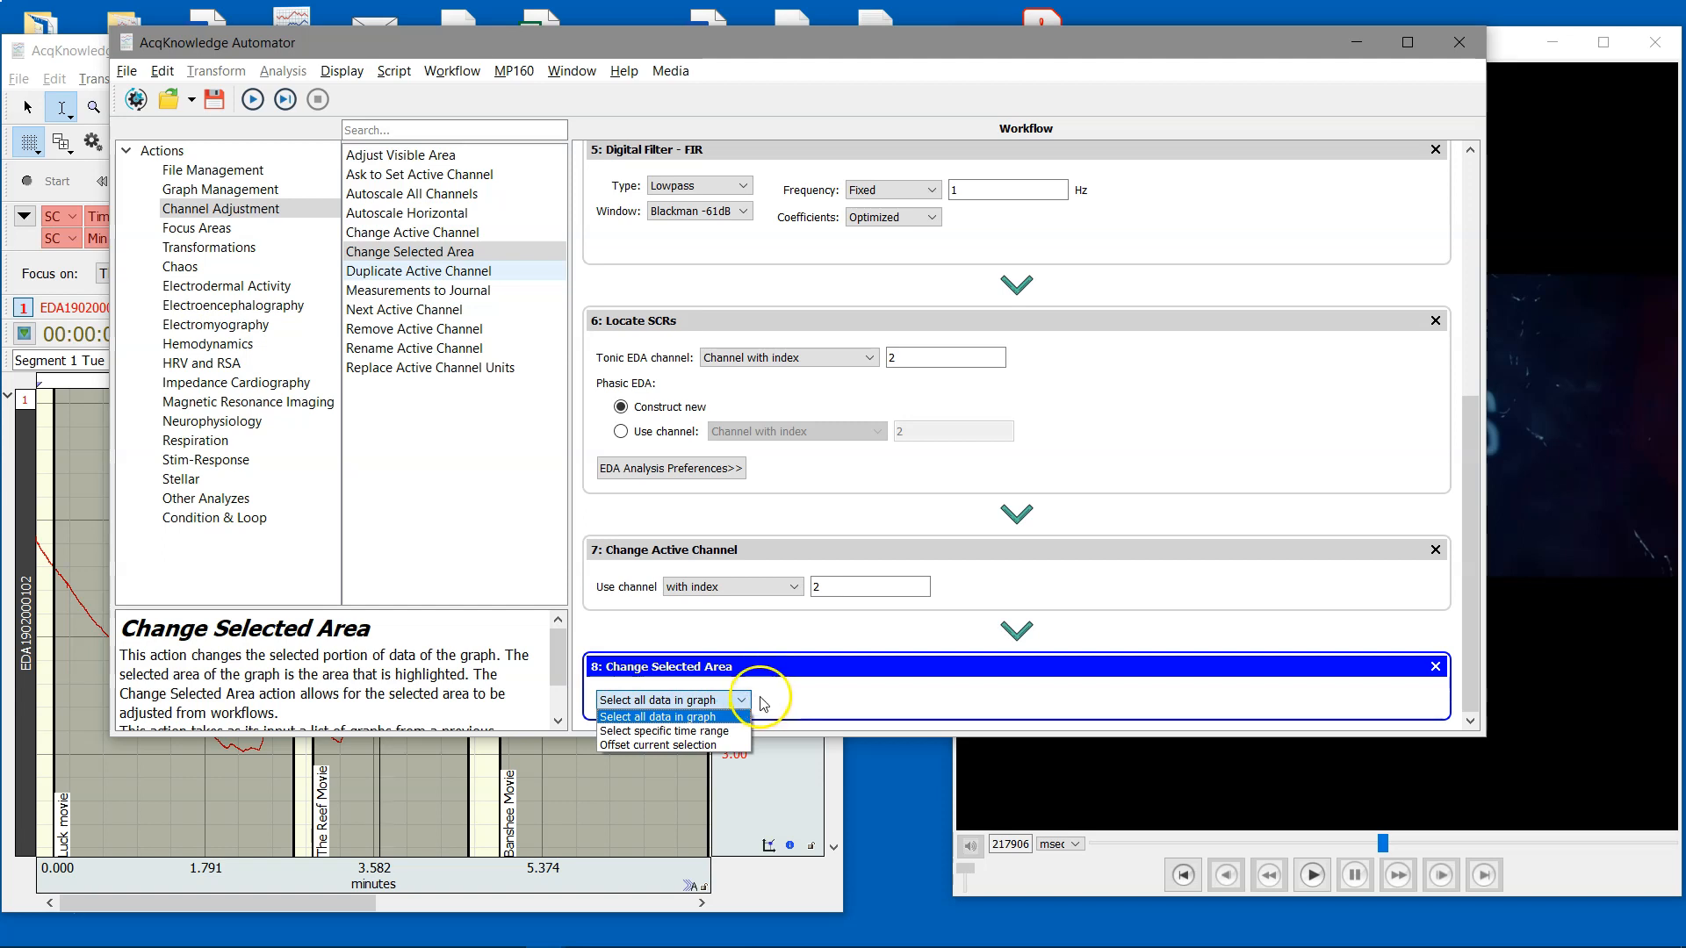
click(798, 694)
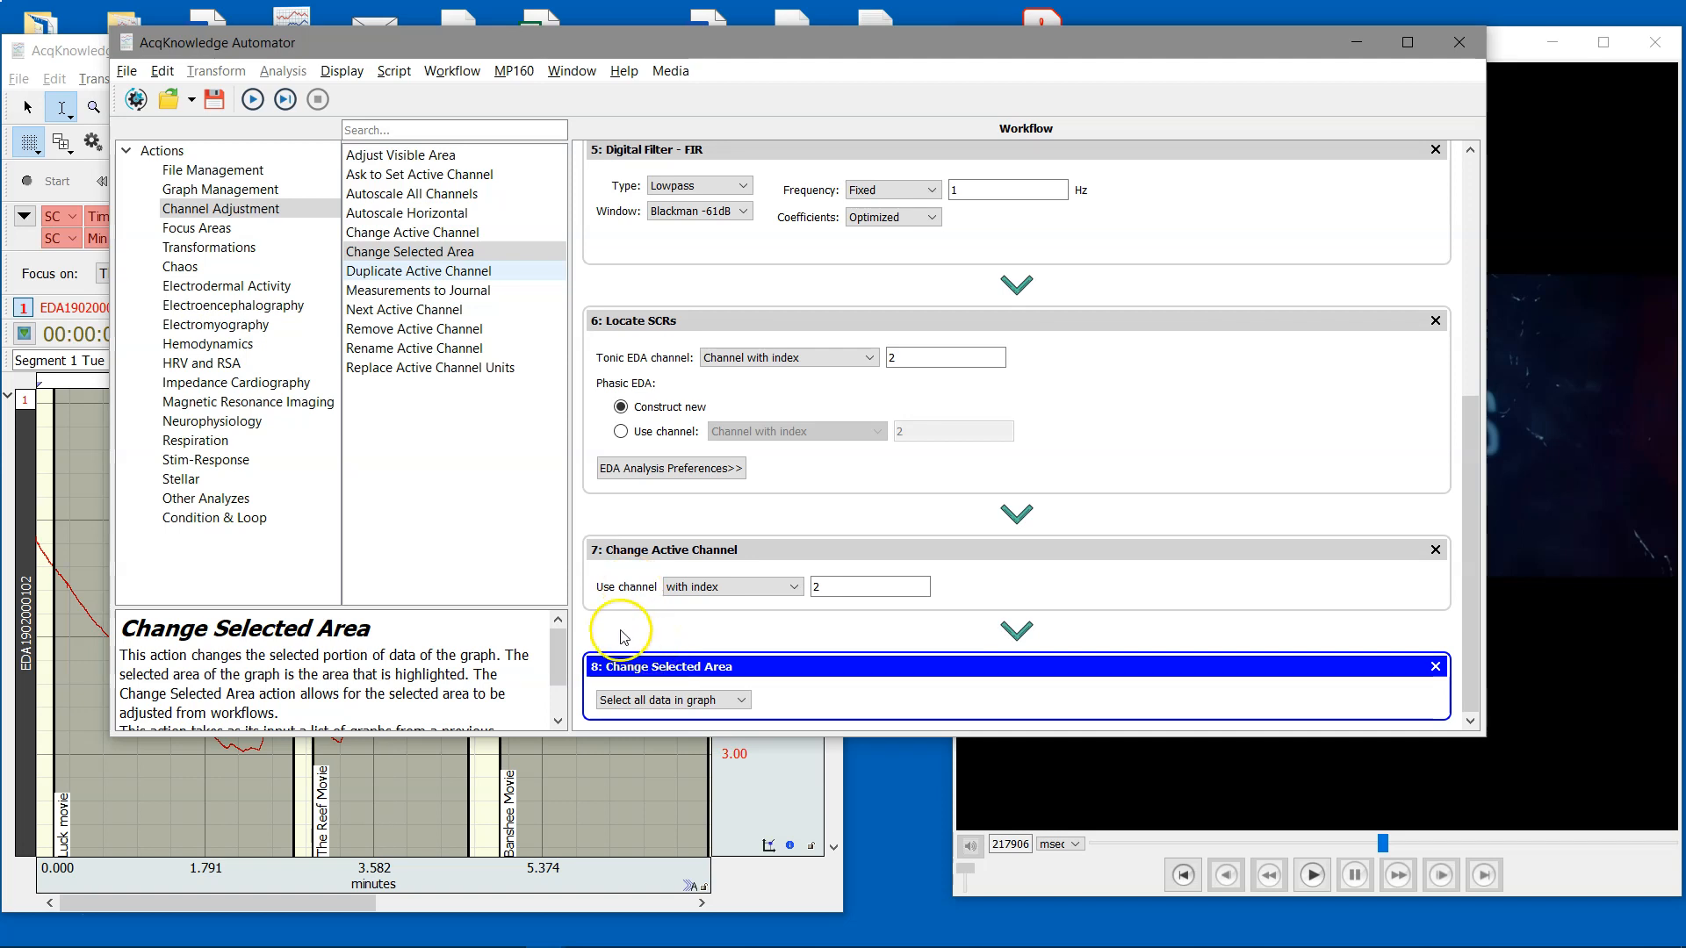
Add a Find Cycles action from the full action list after Change Selected Area
click(162, 235)
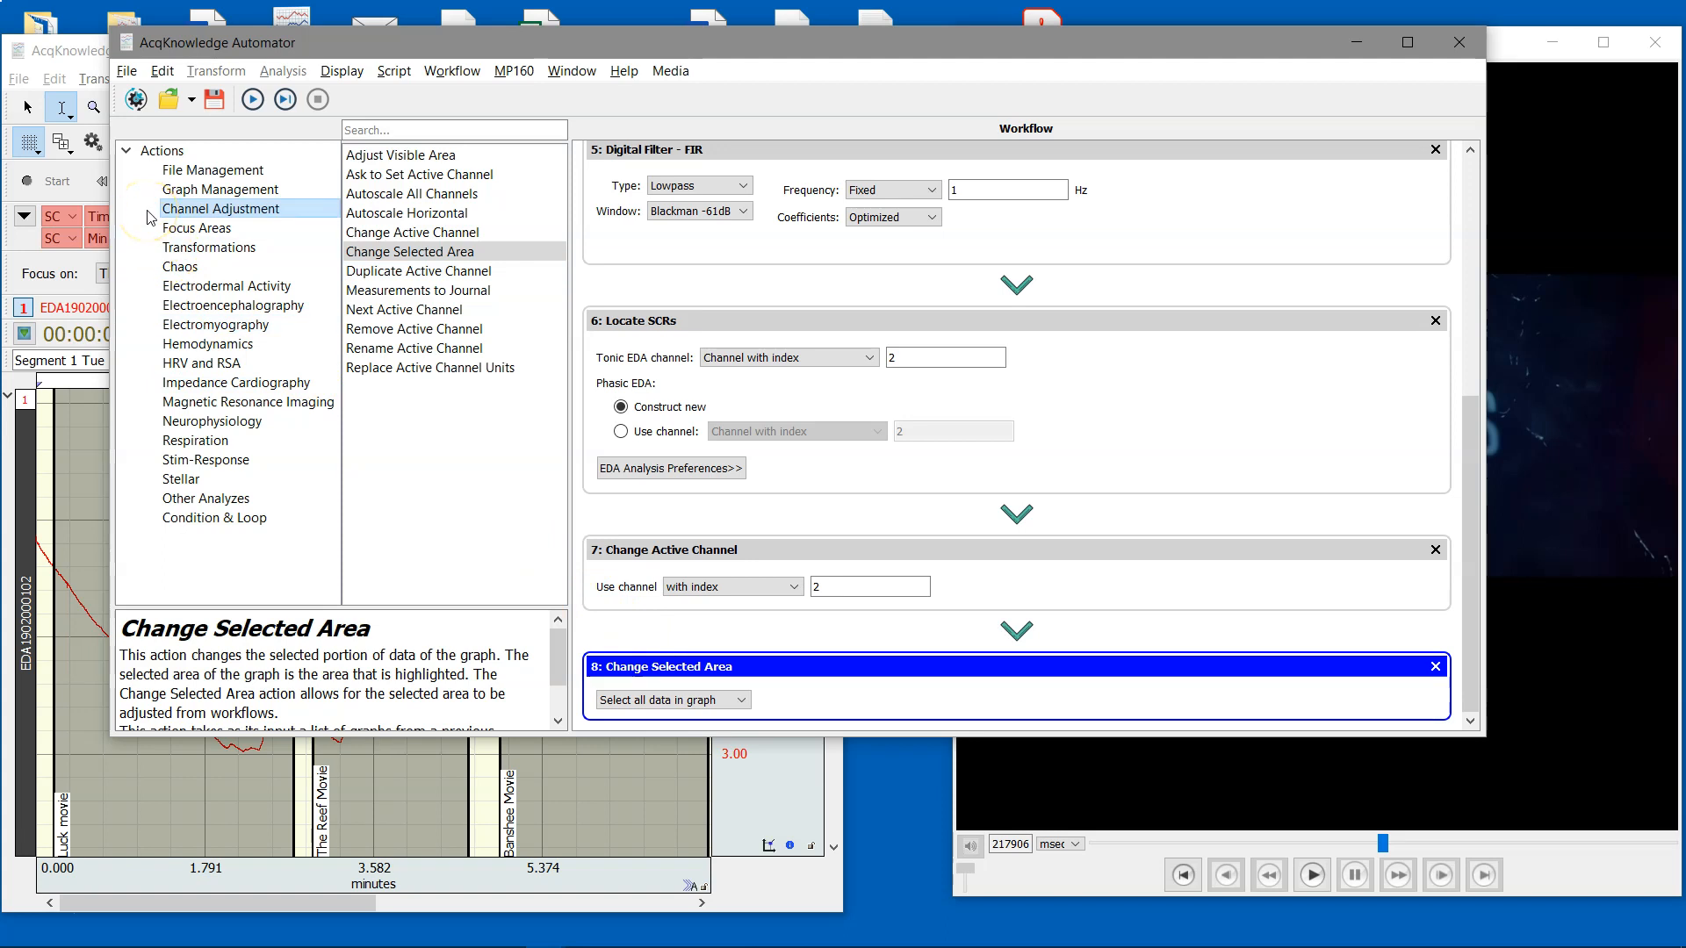
click(157, 150)
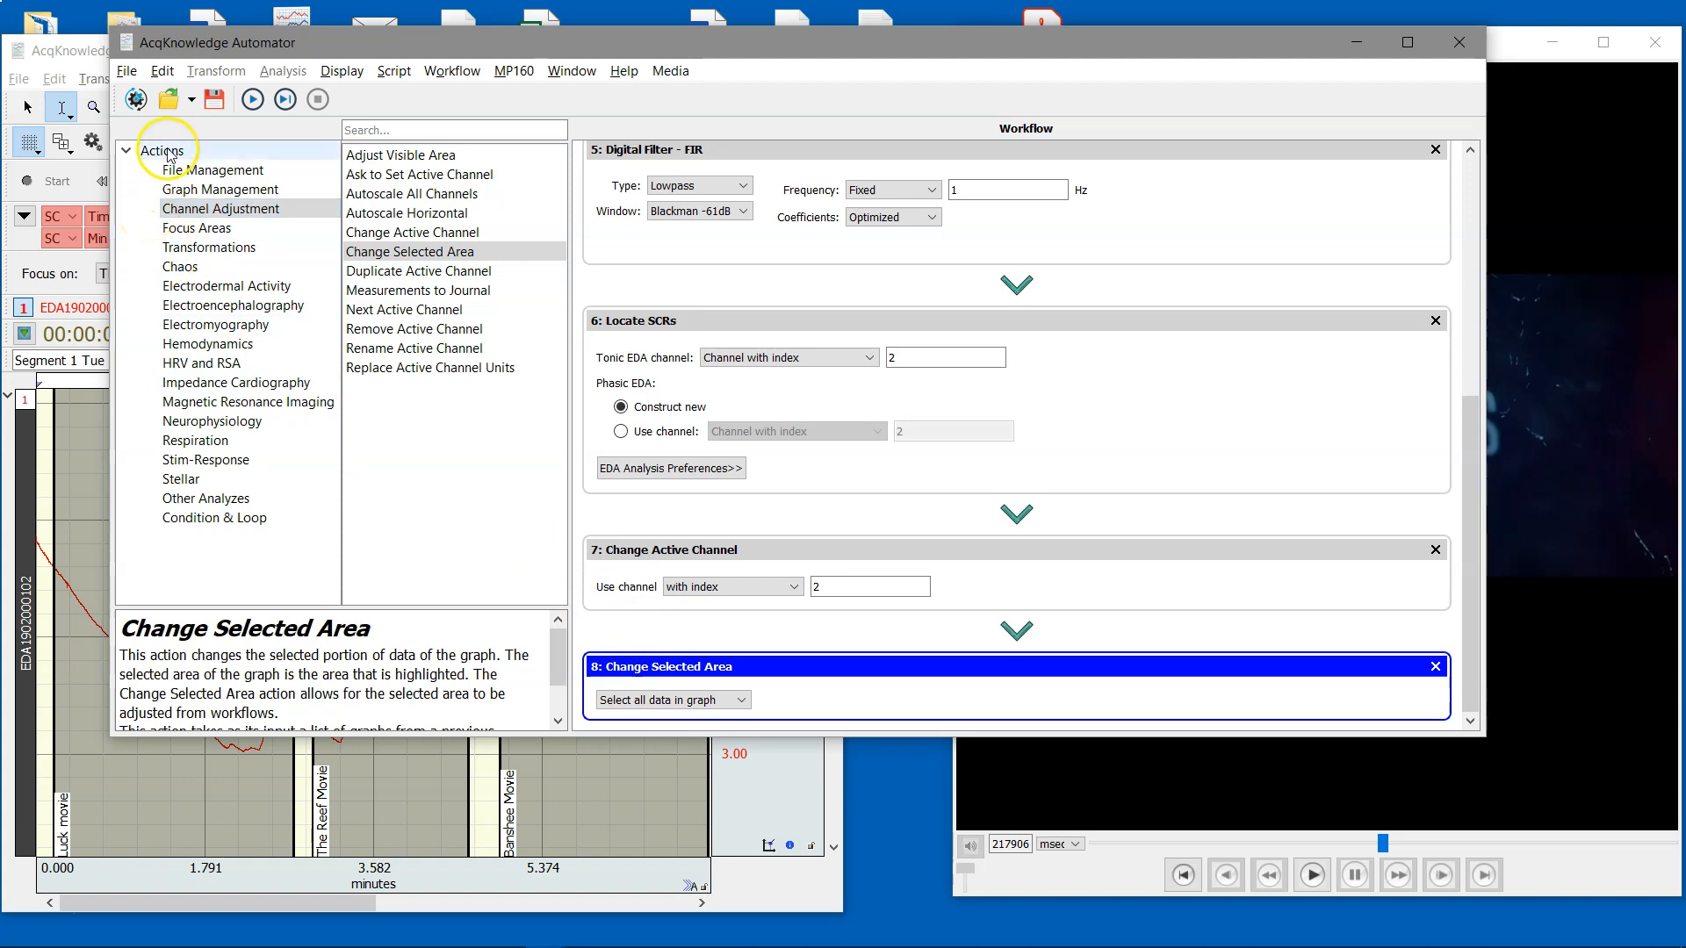
scroll(450, 386, down, 1)
scroll(450, 397, down, 12)
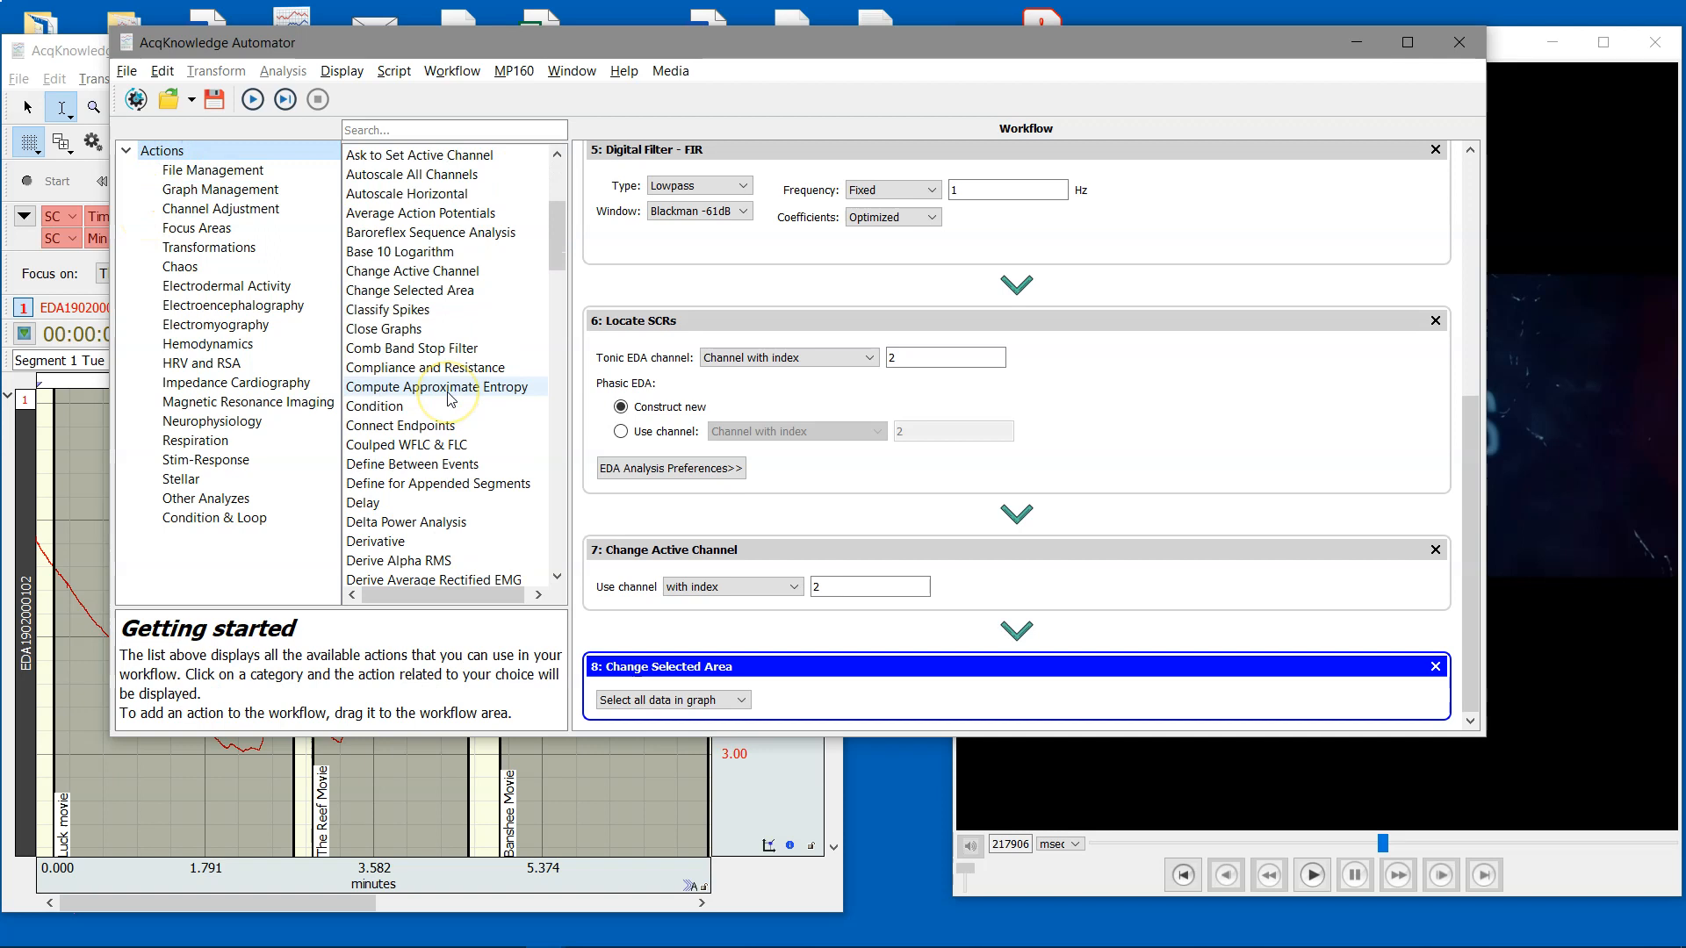
scroll(449, 397, down, 2)
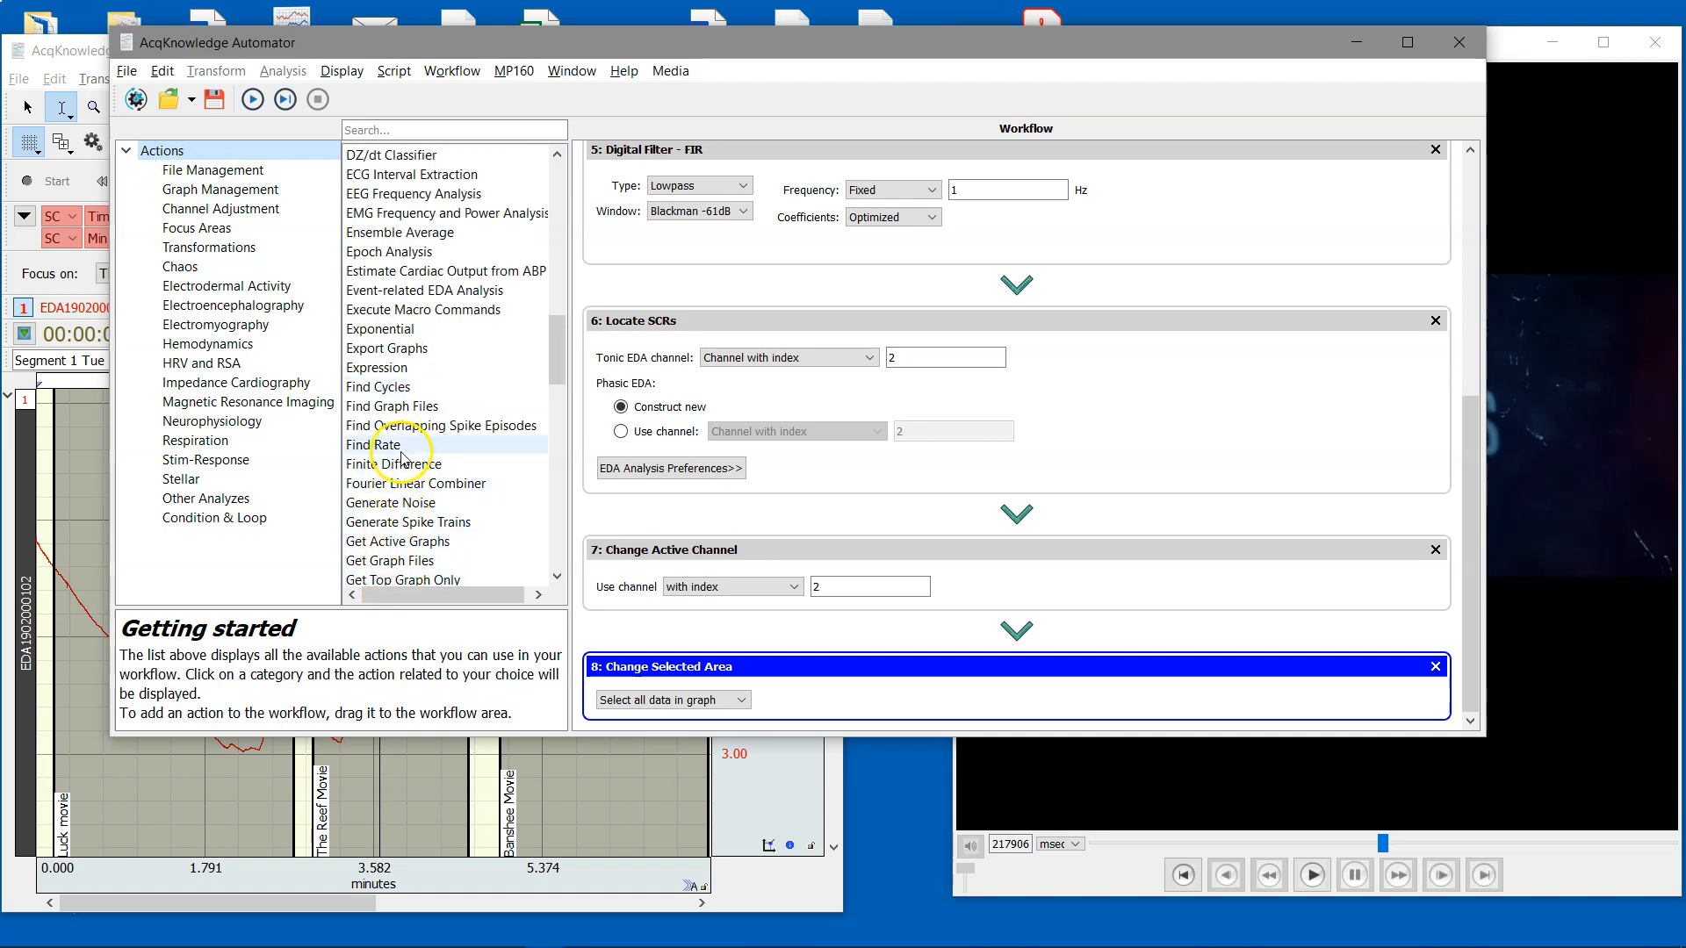
drag(372, 397, 747, 726)
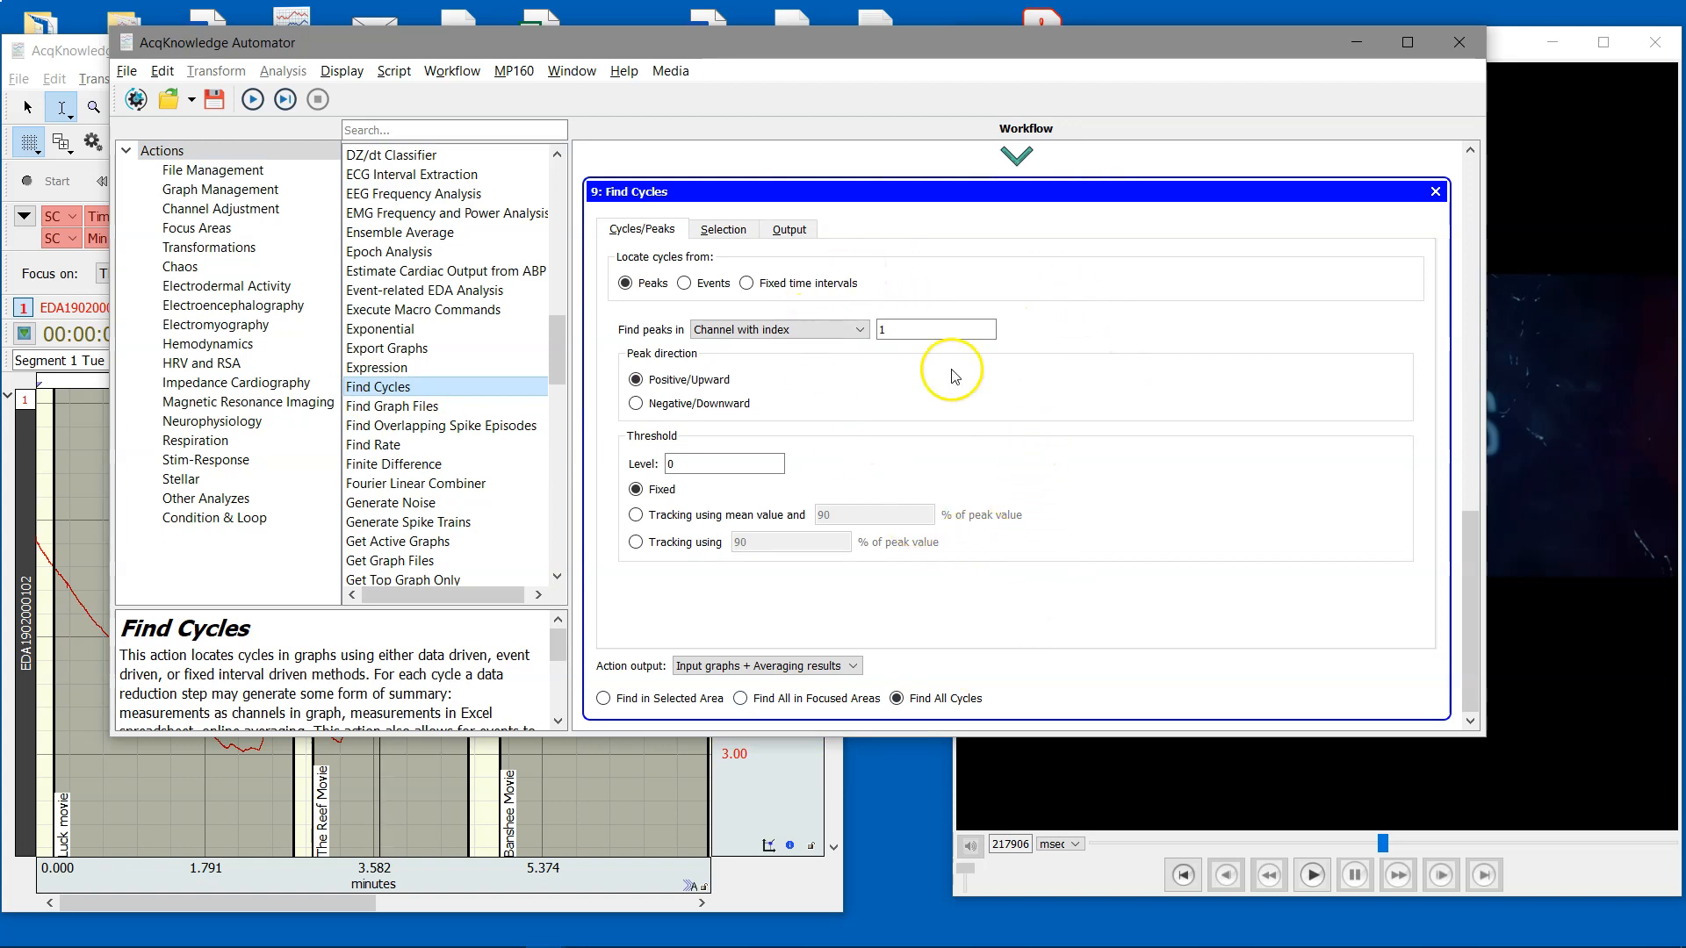
Set Find Cycles to locate cycles from fixed time intervals 10 seconds wide and to find all in focused areas
click(747, 286)
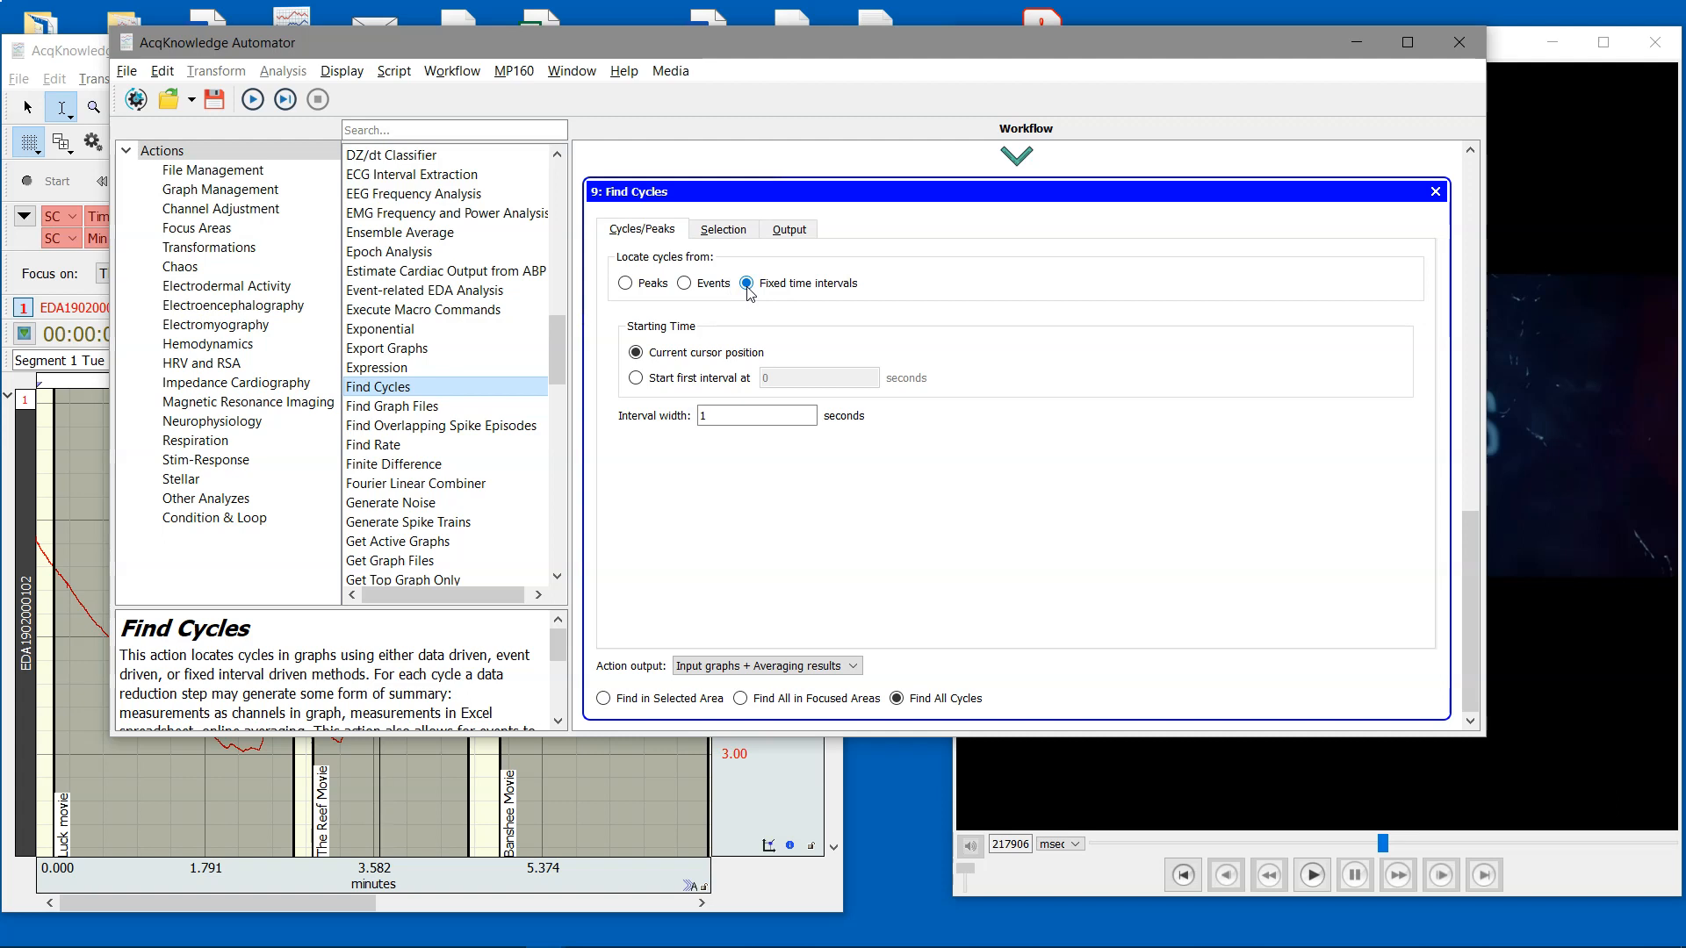
double_click(687, 419)
click(725, 465)
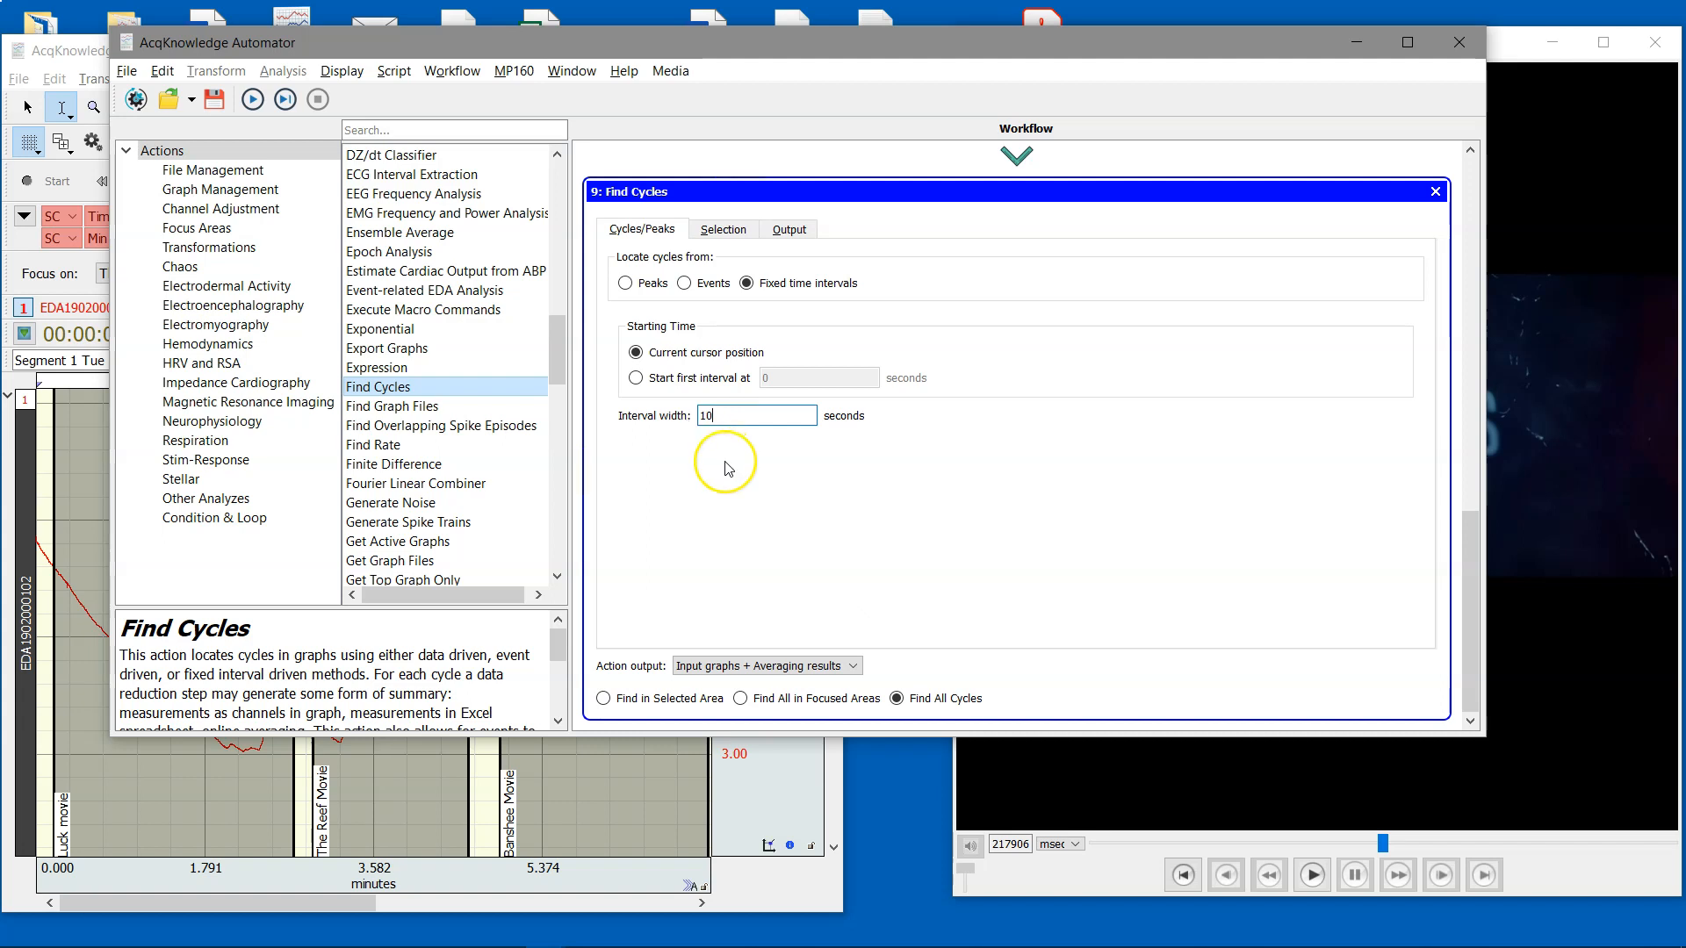
click(757, 700)
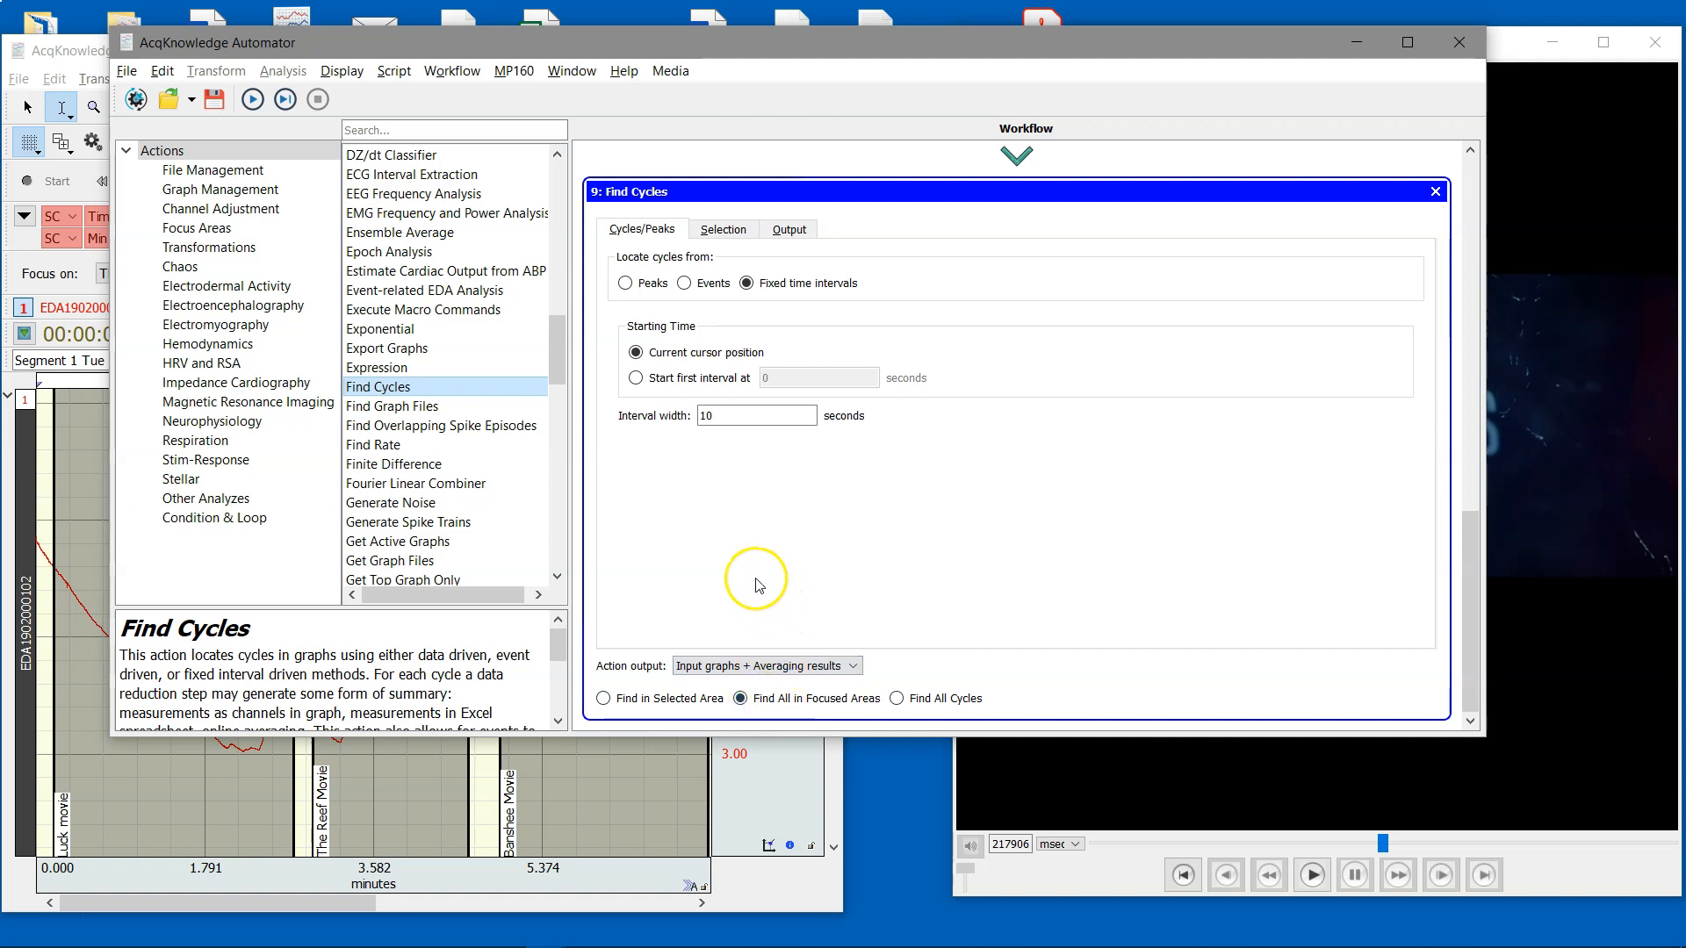
Enable Find Cycles measurement output to an Excel spreadsheet, with Time on the channel with index 2 as the first measurement
click(724, 229)
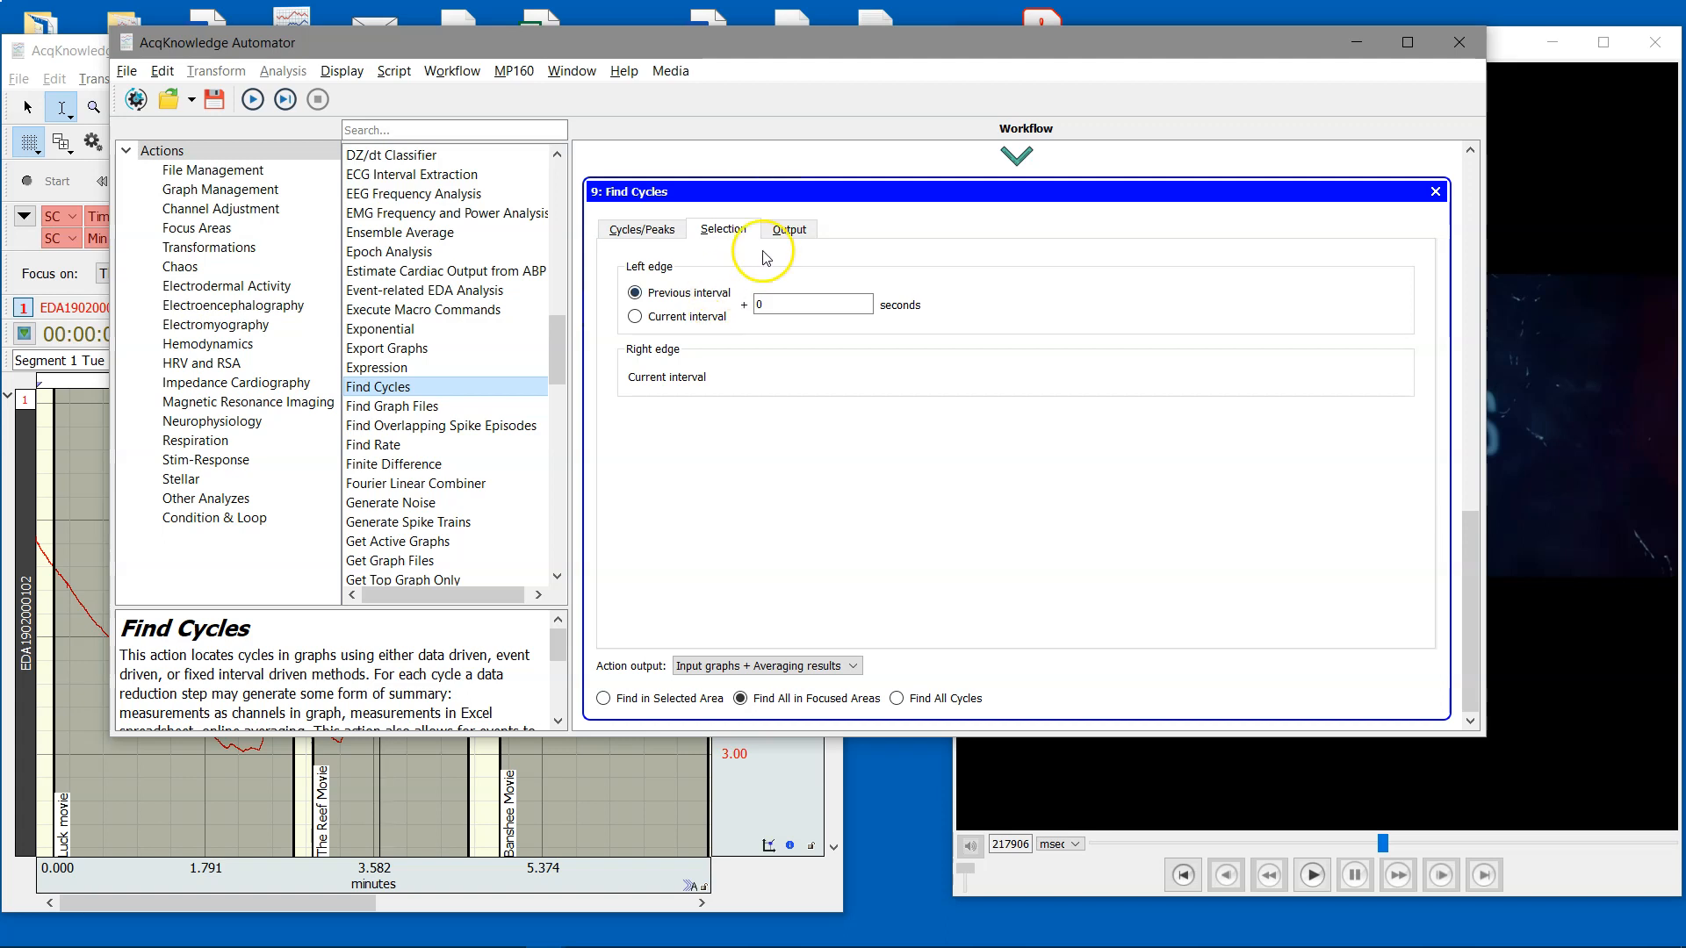
click(782, 231)
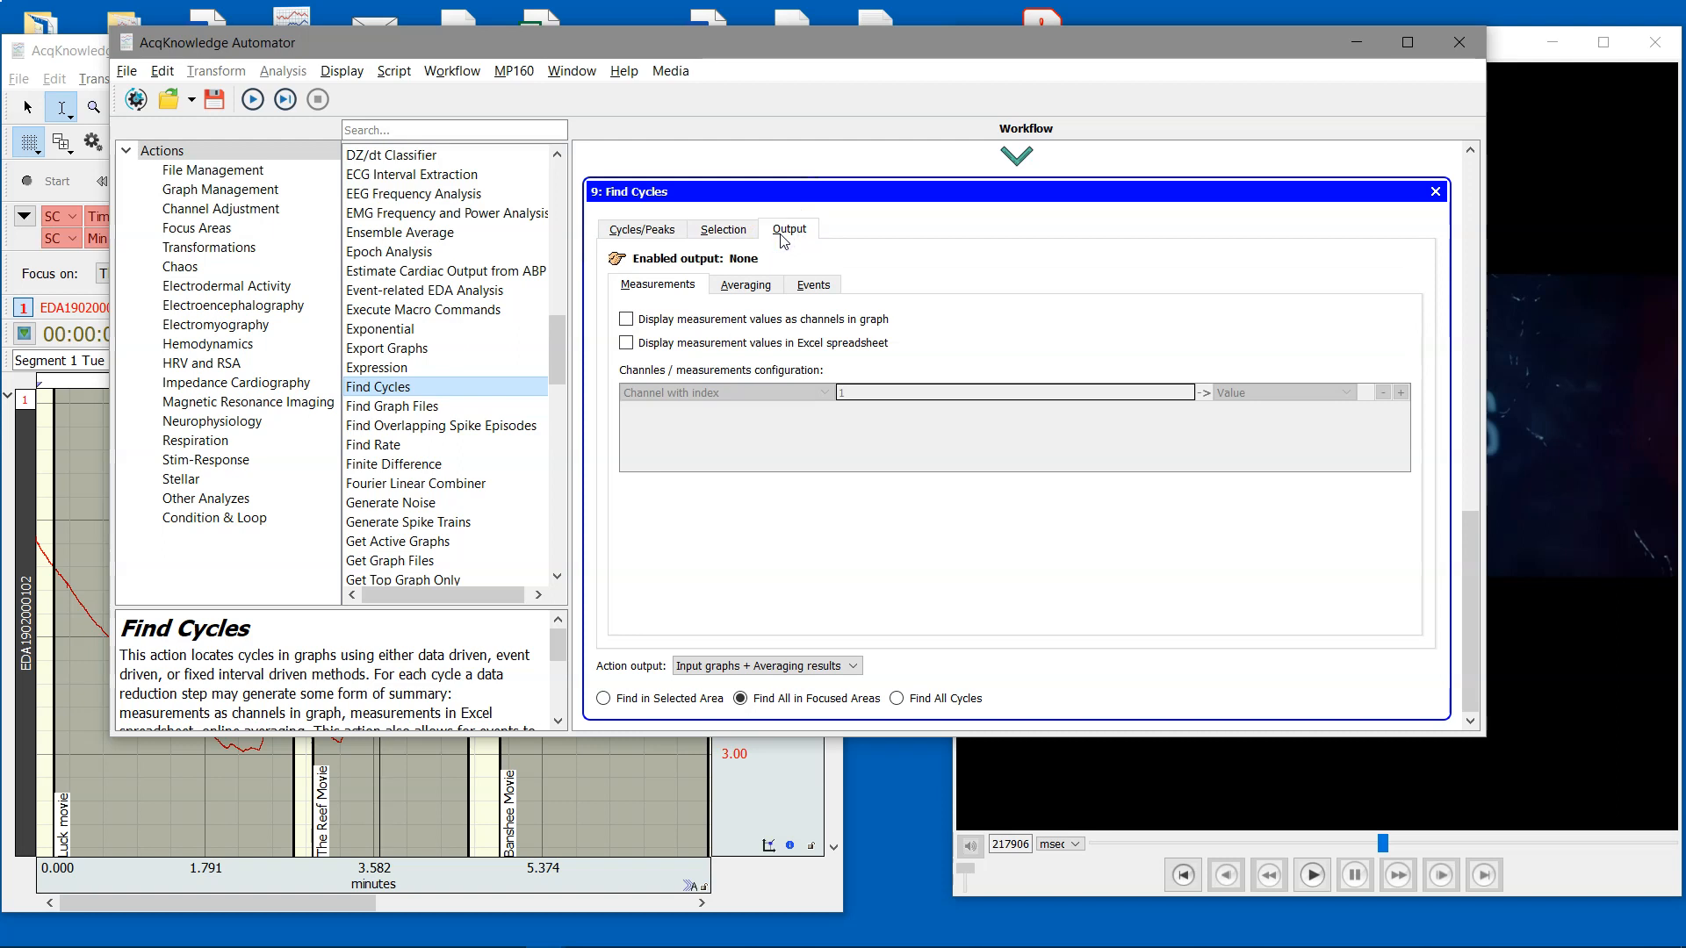
click(673, 347)
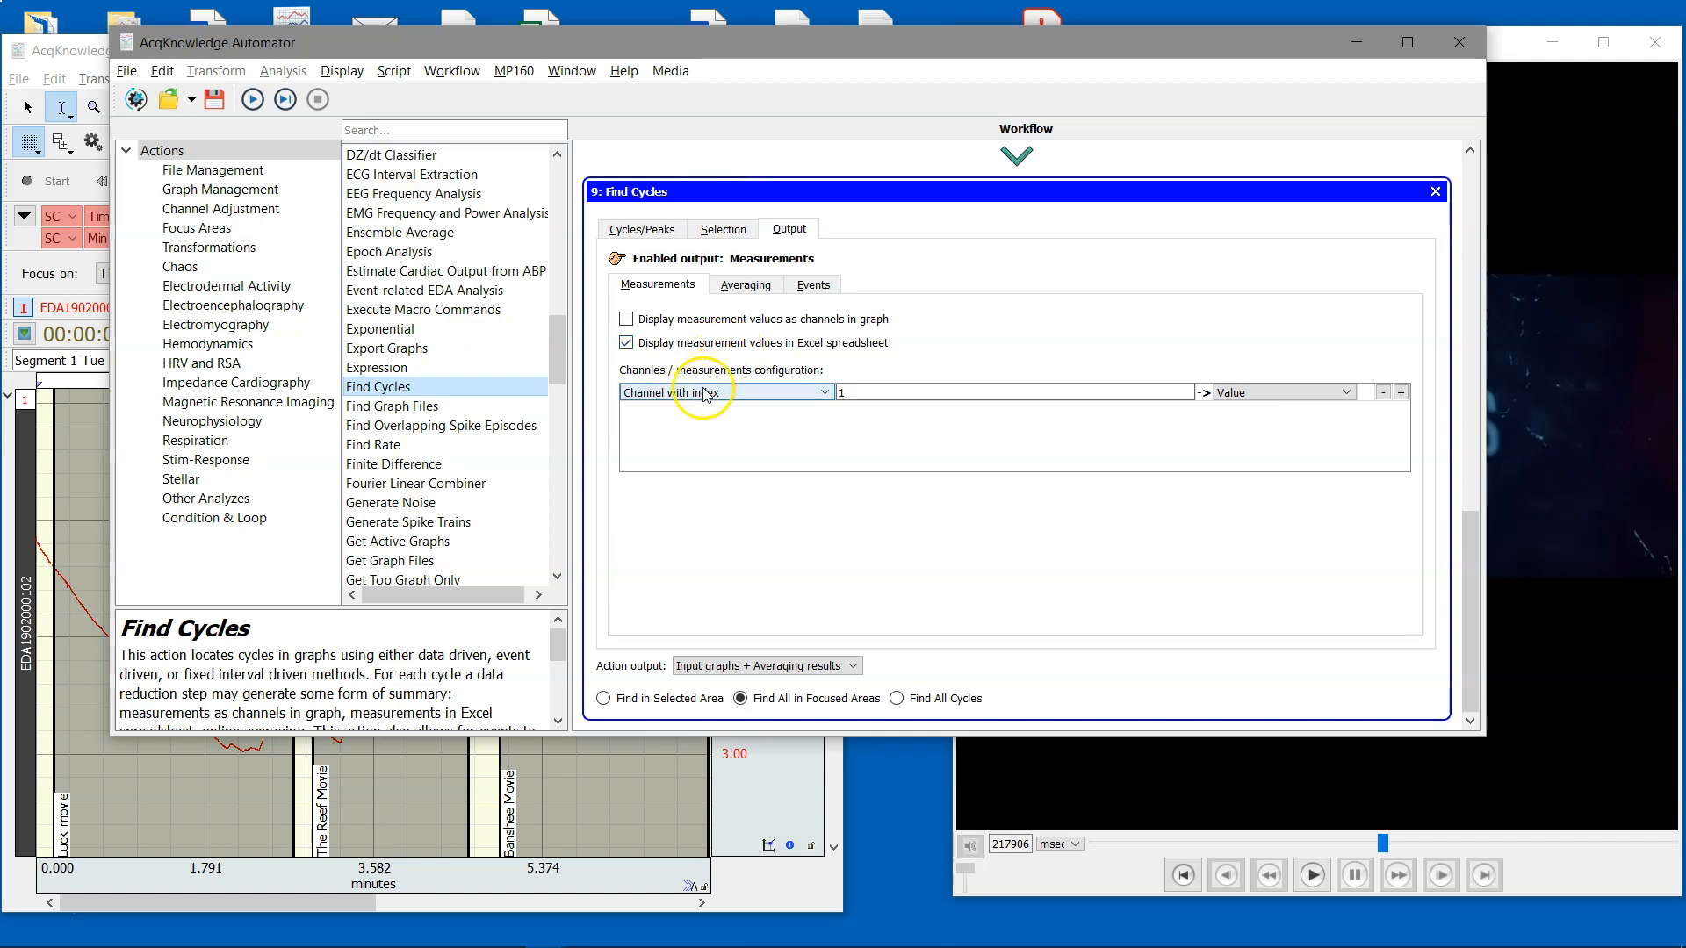
click(839, 390)
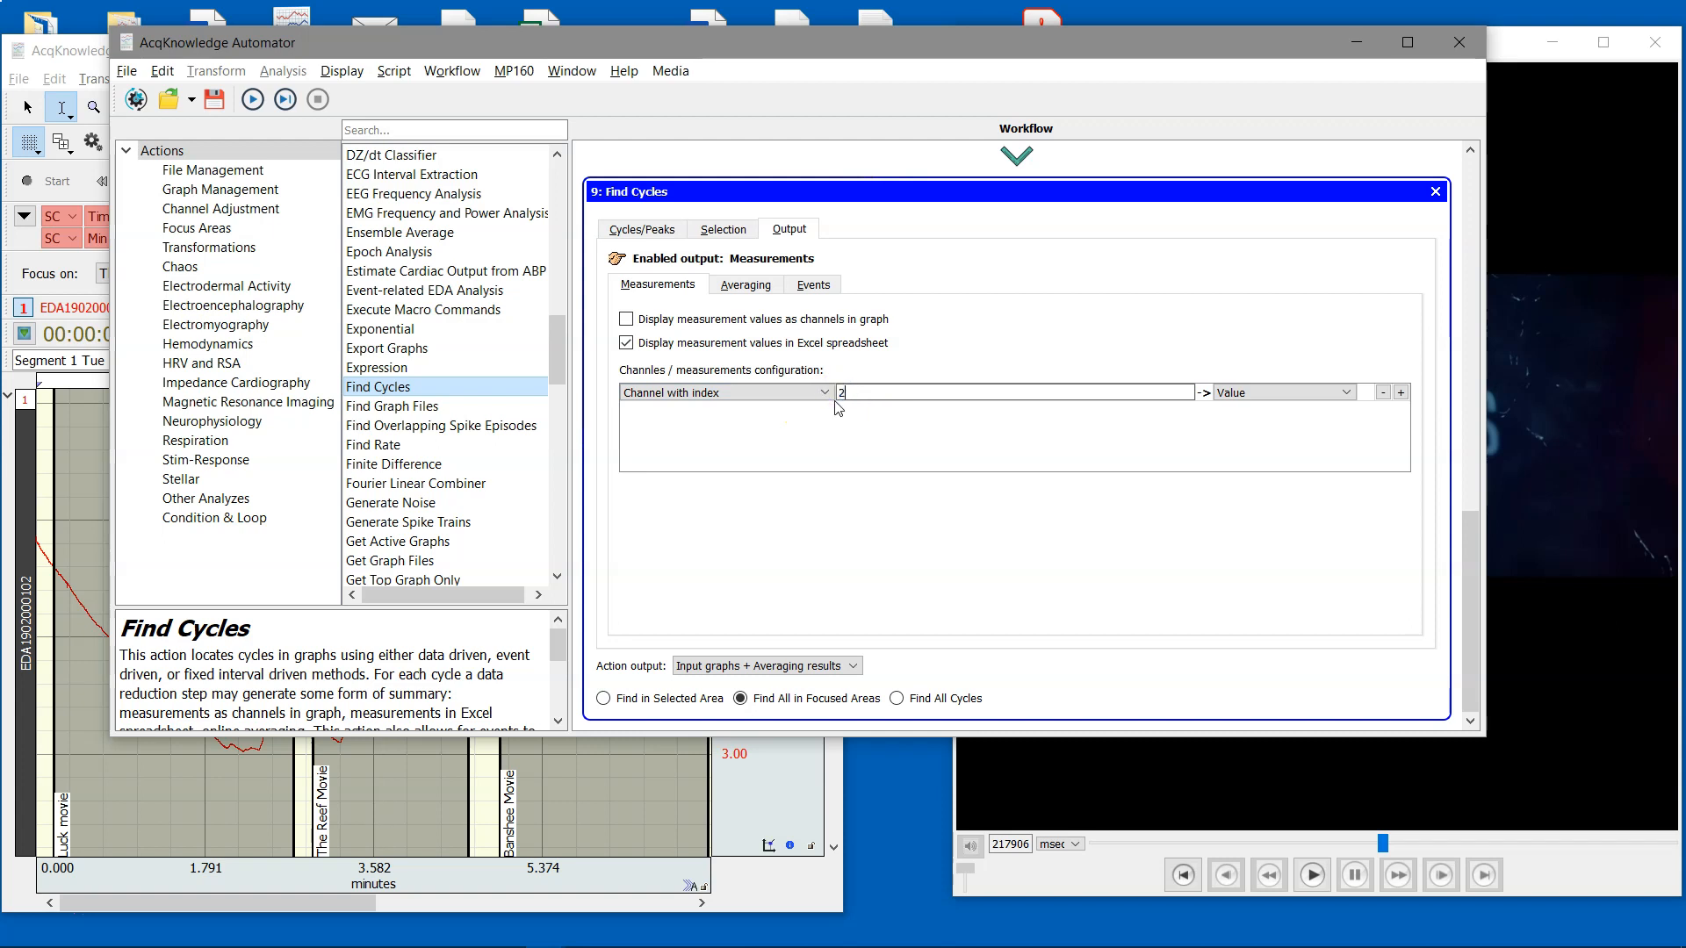
text(2)
click(1289, 391)
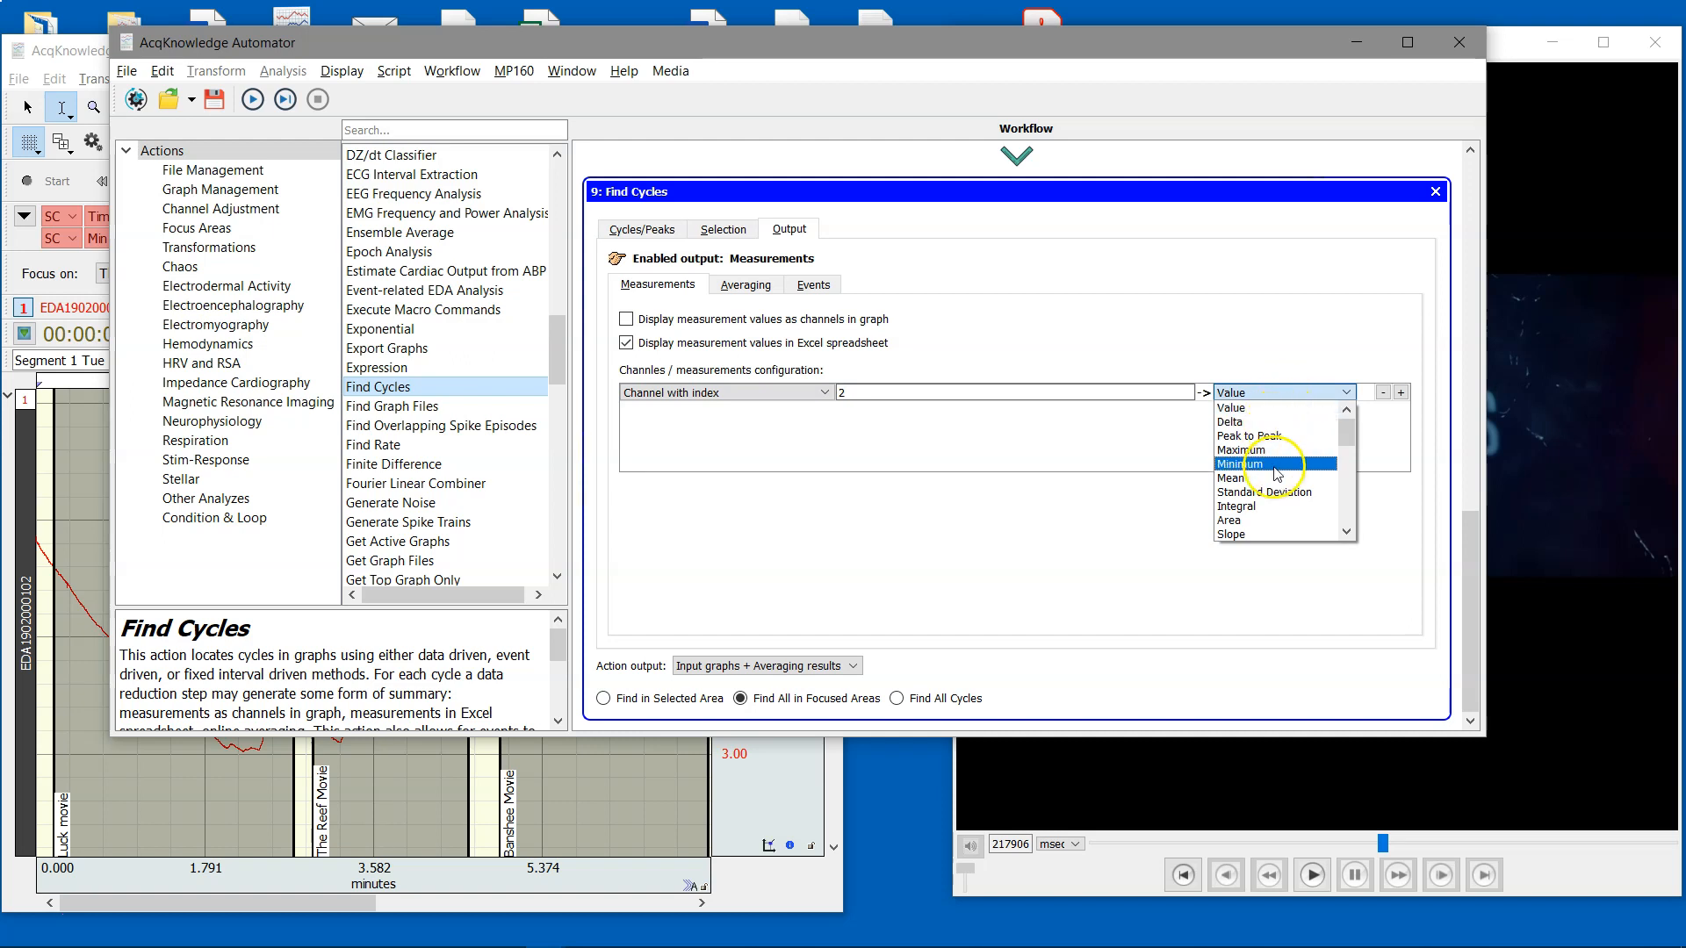
scroll(1277, 481, down, 1)
scroll(1277, 481, down, 1)
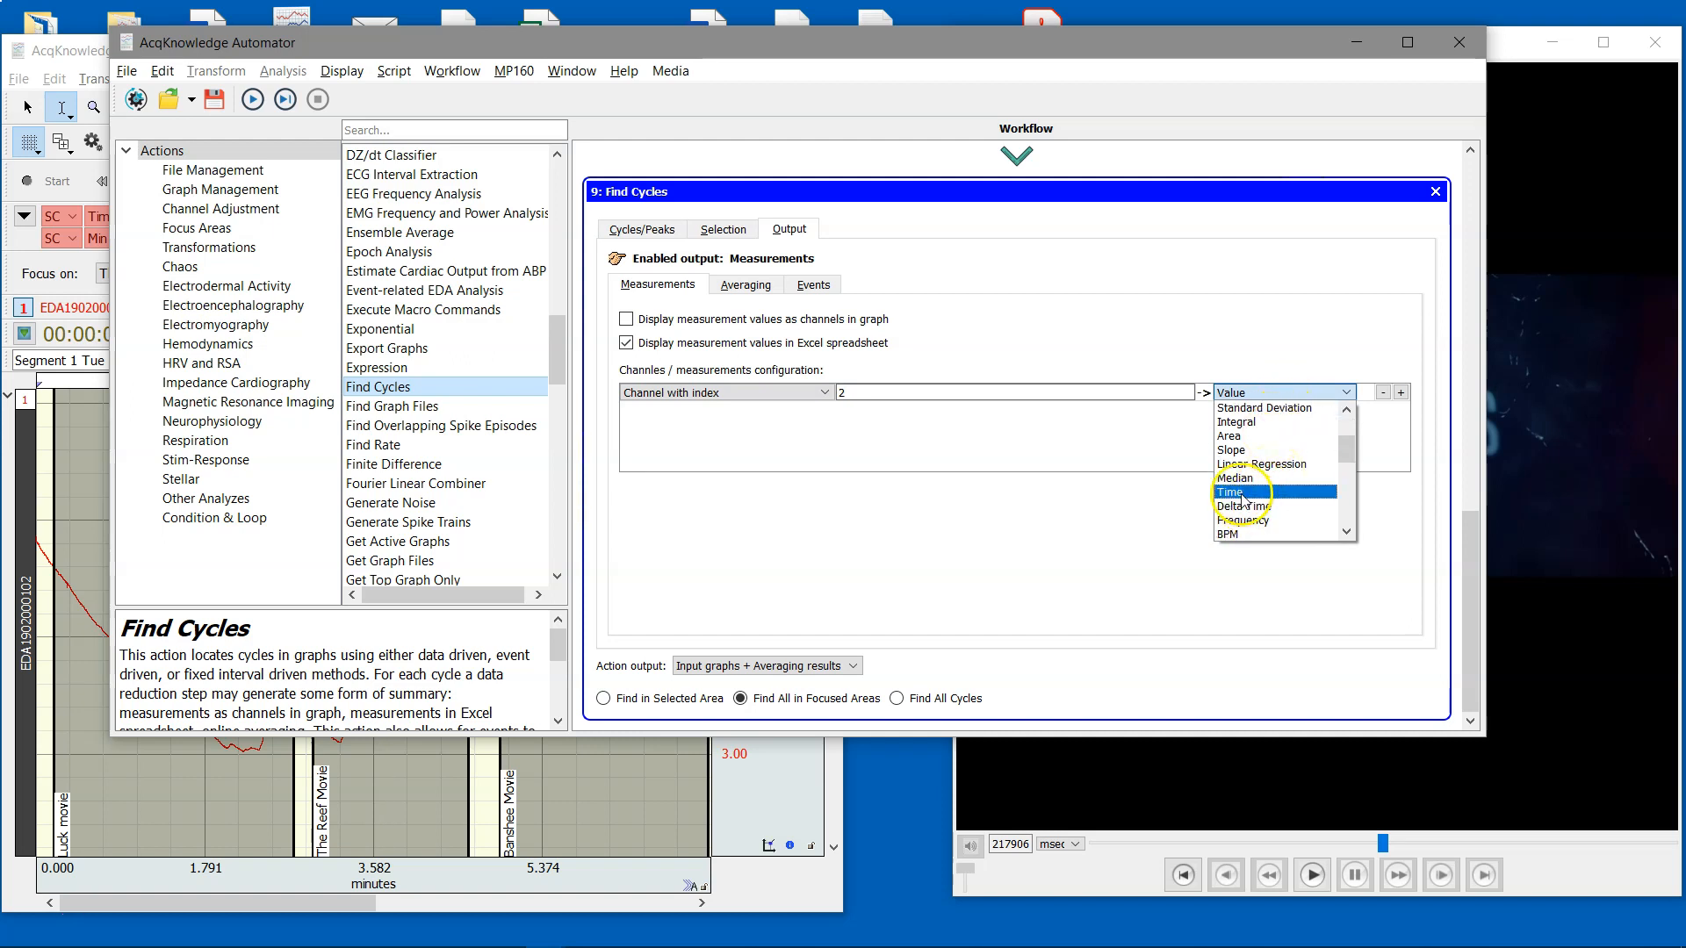
click(1244, 492)
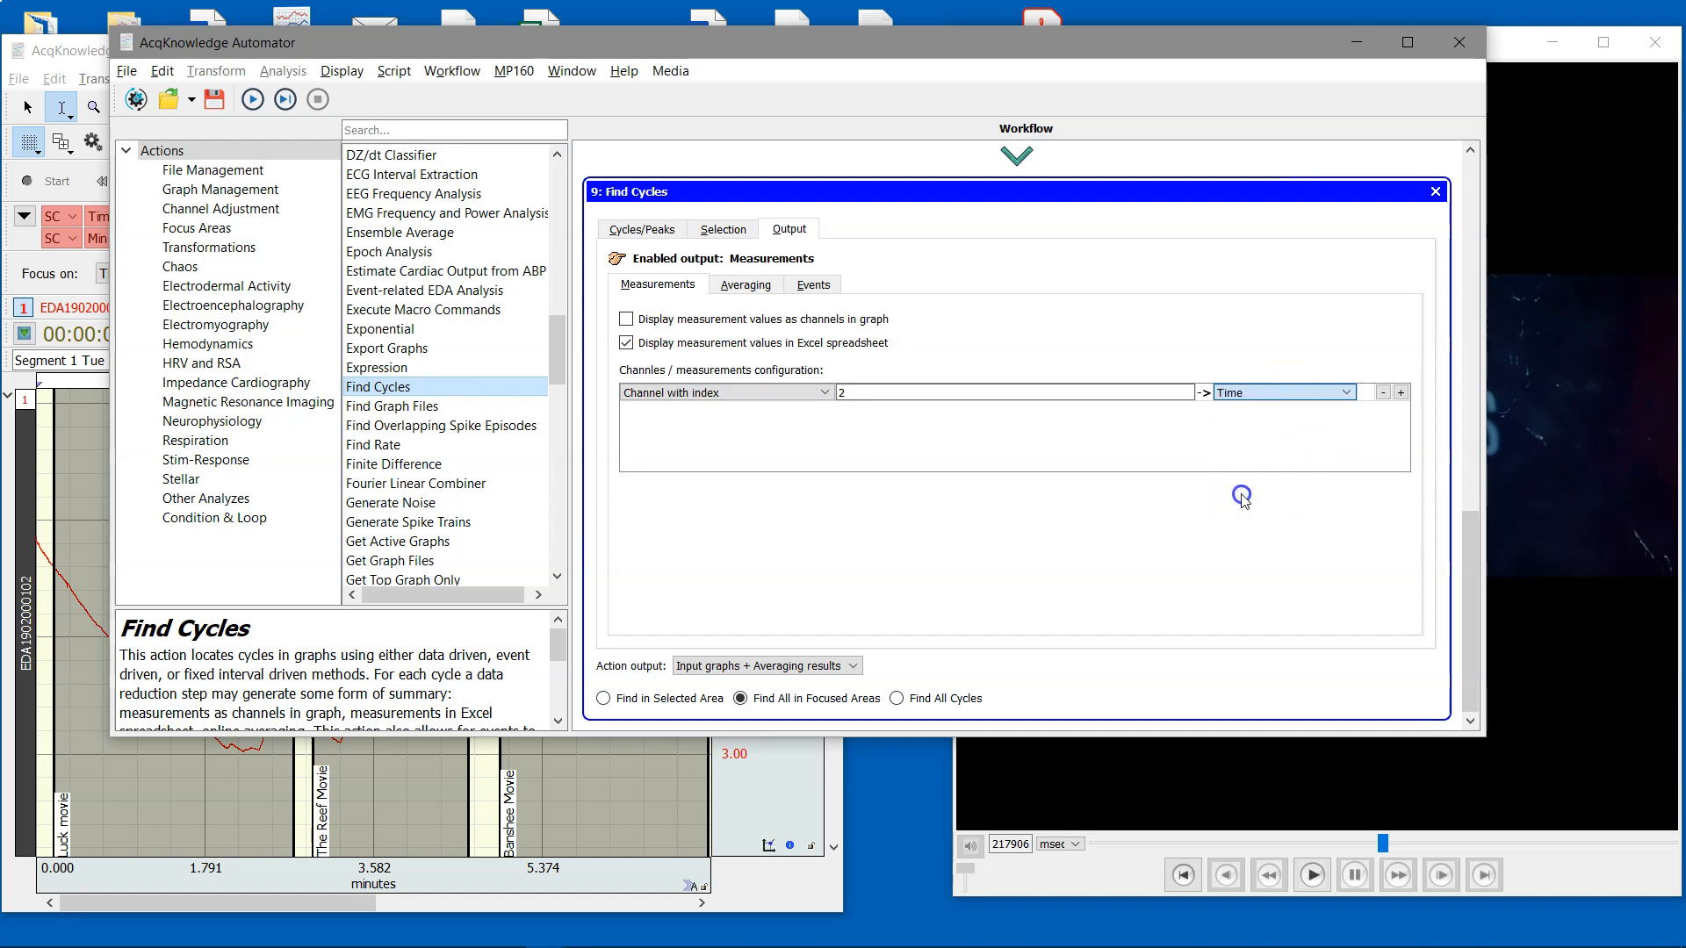
Add a second Find Cycles measurement for the Maximum of the channel with index 2
click(1401, 393)
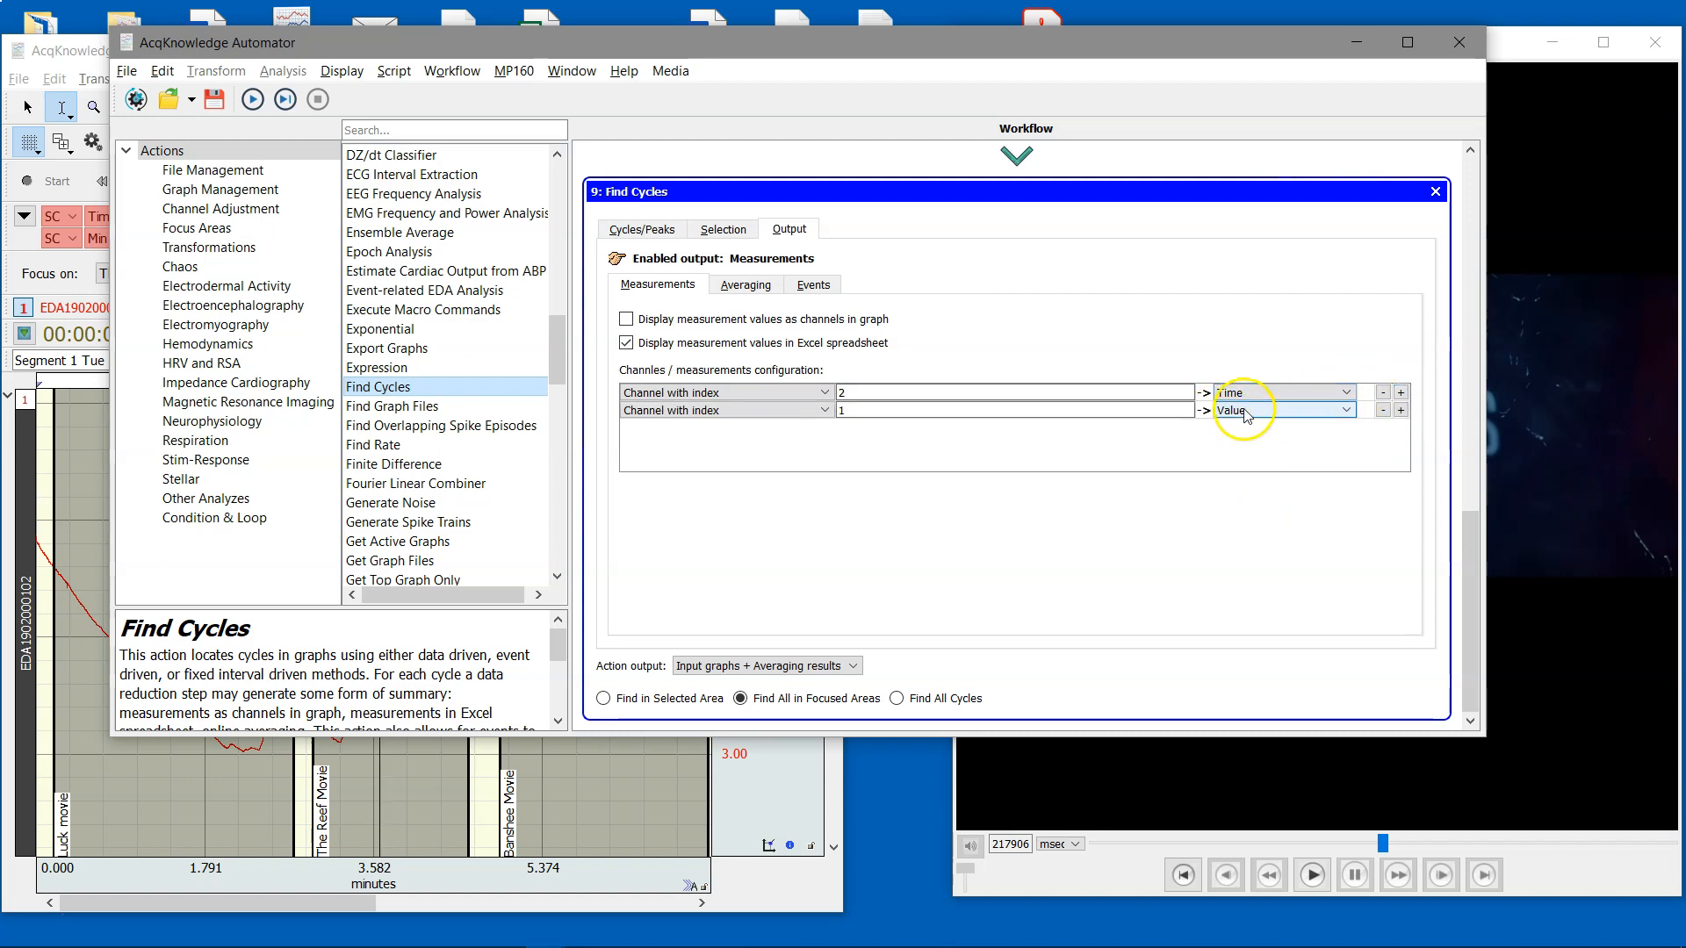
click(1115, 413)
double_click(1115, 413)
text(2)
click(1240, 415)
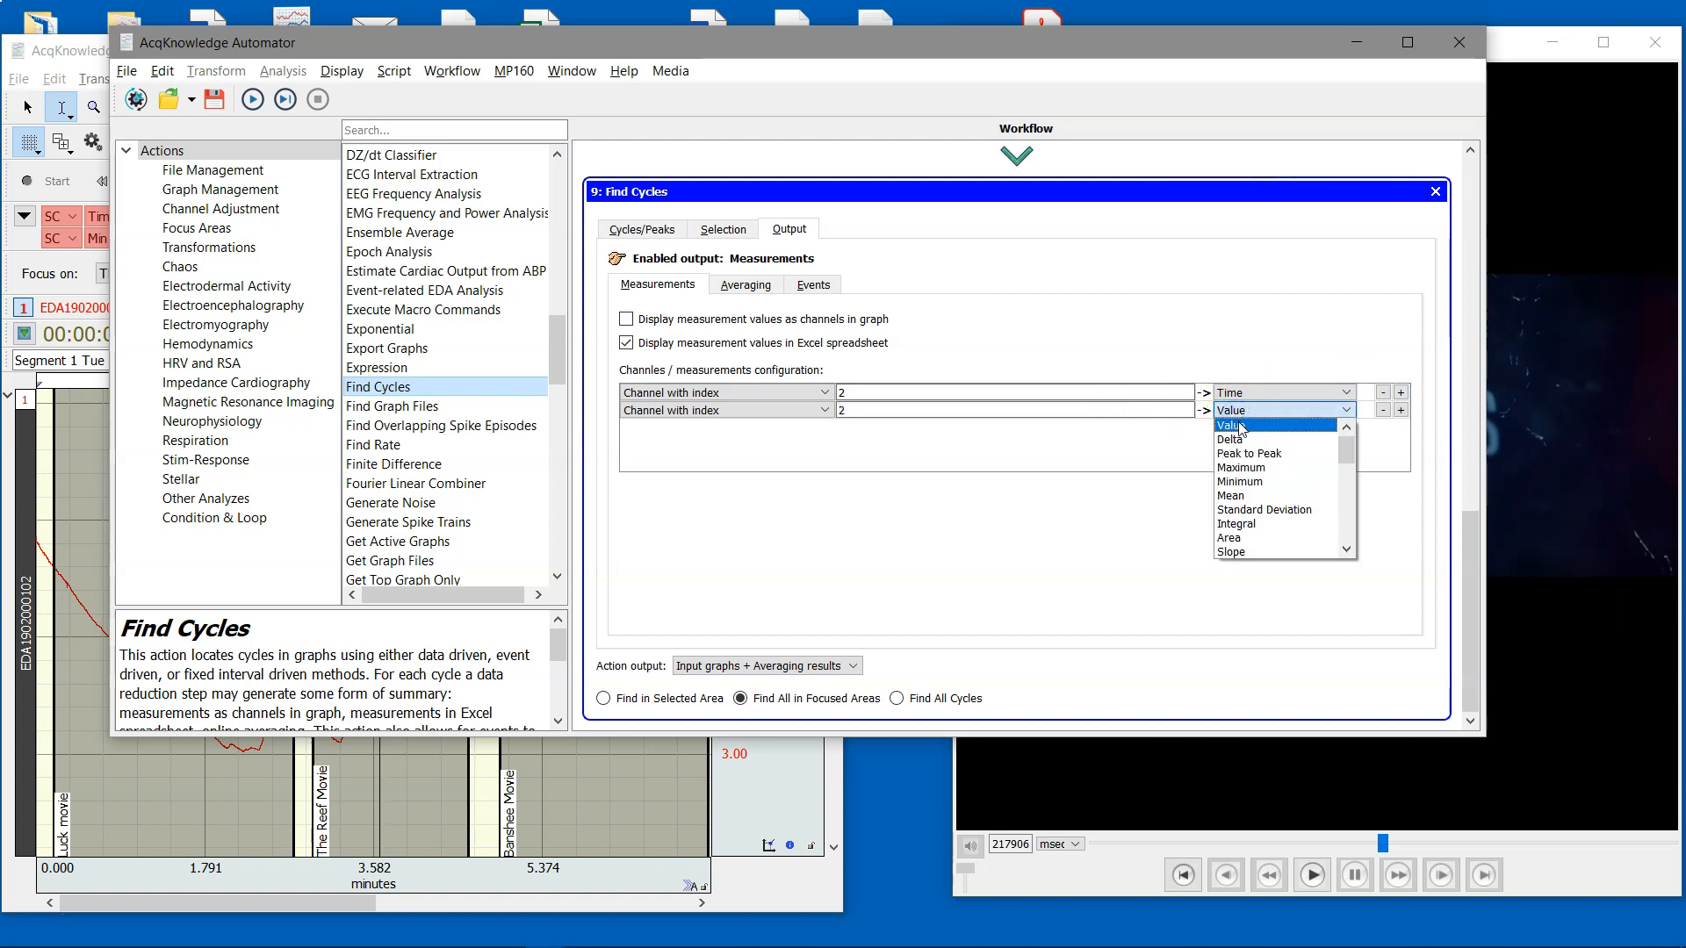
click(1257, 511)
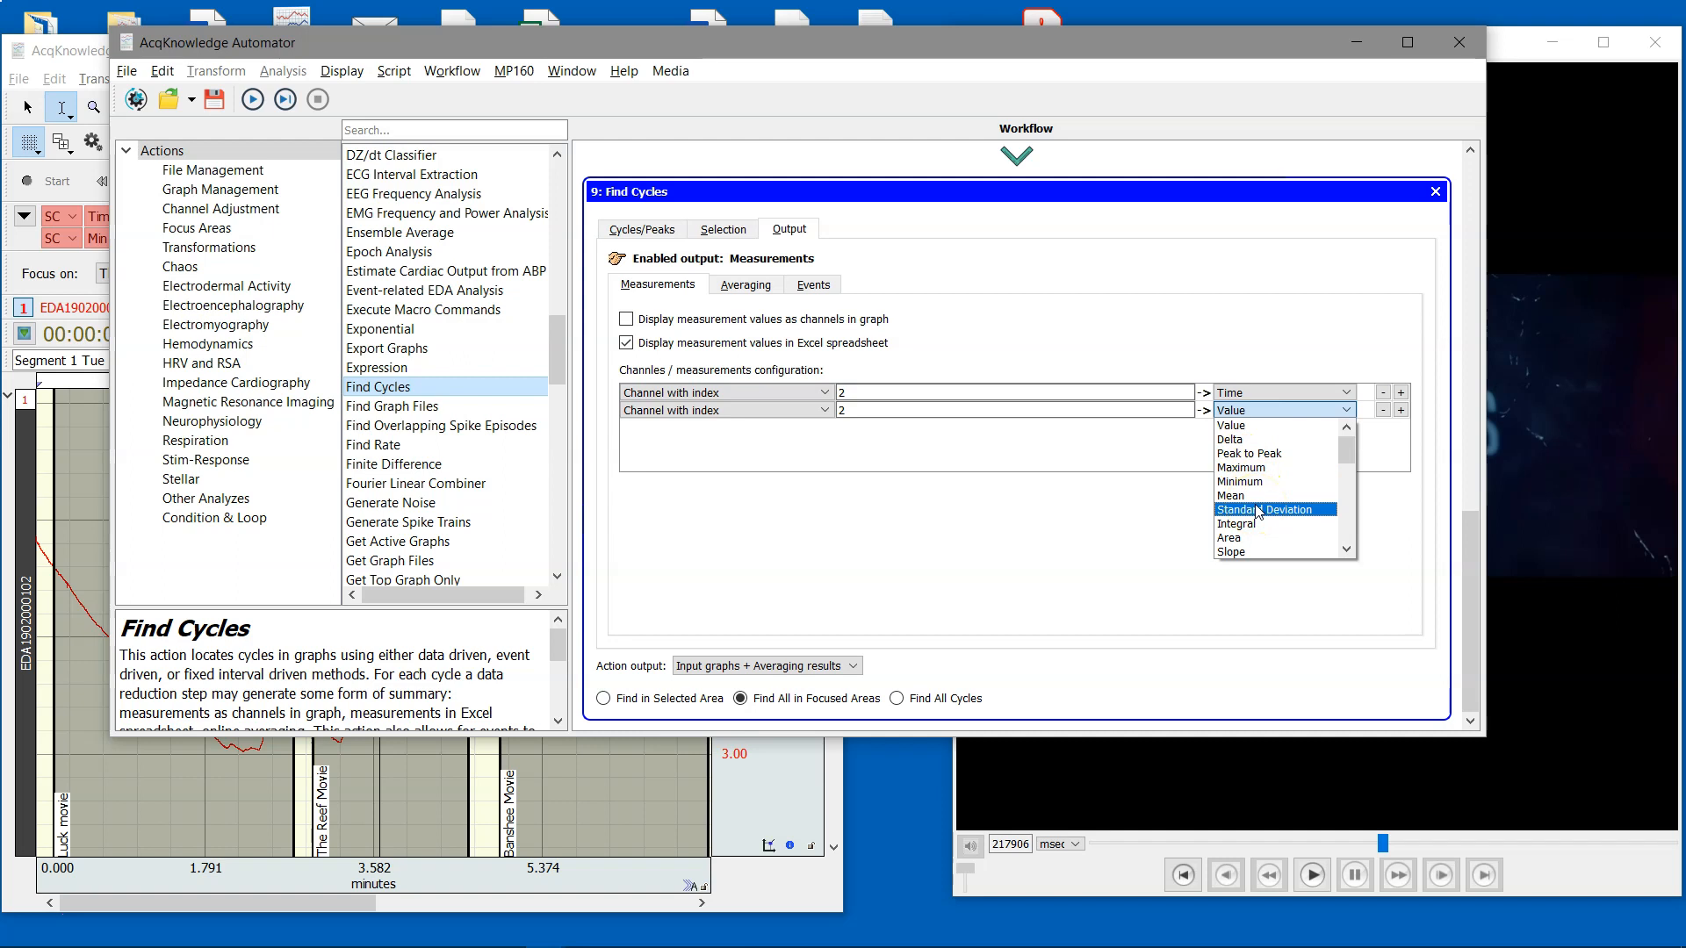
click(1250, 467)
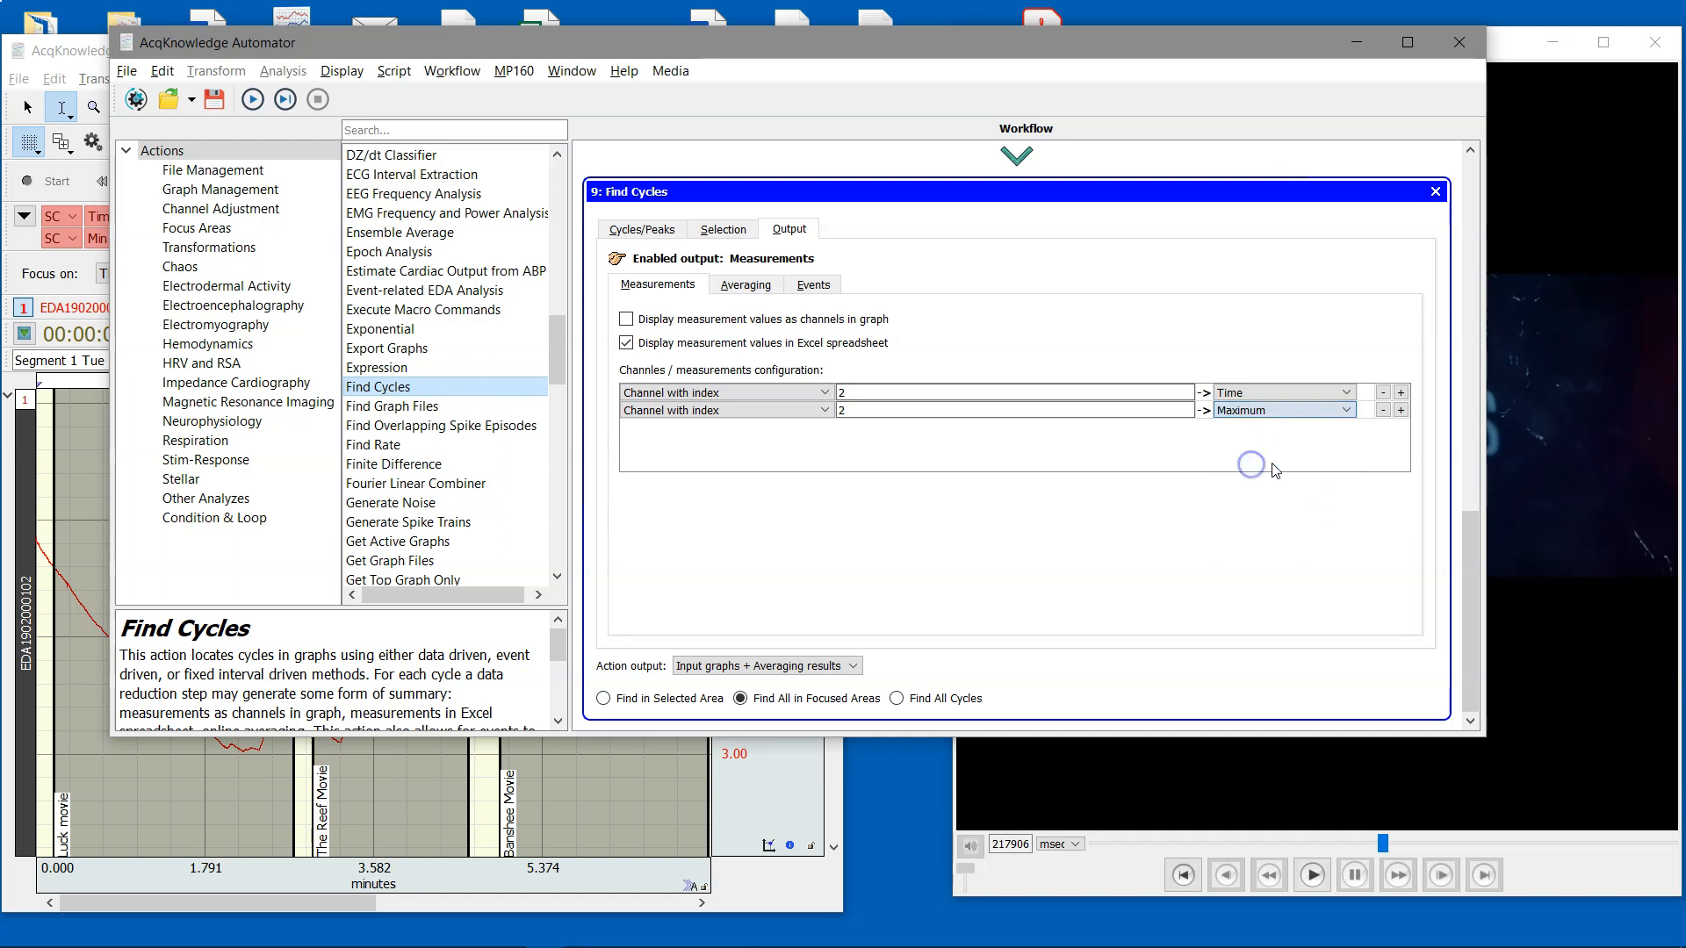
Add a third Find Cycles measurement for the Delta Time of the channel with index 2
click(1401, 410)
double_click(870, 424)
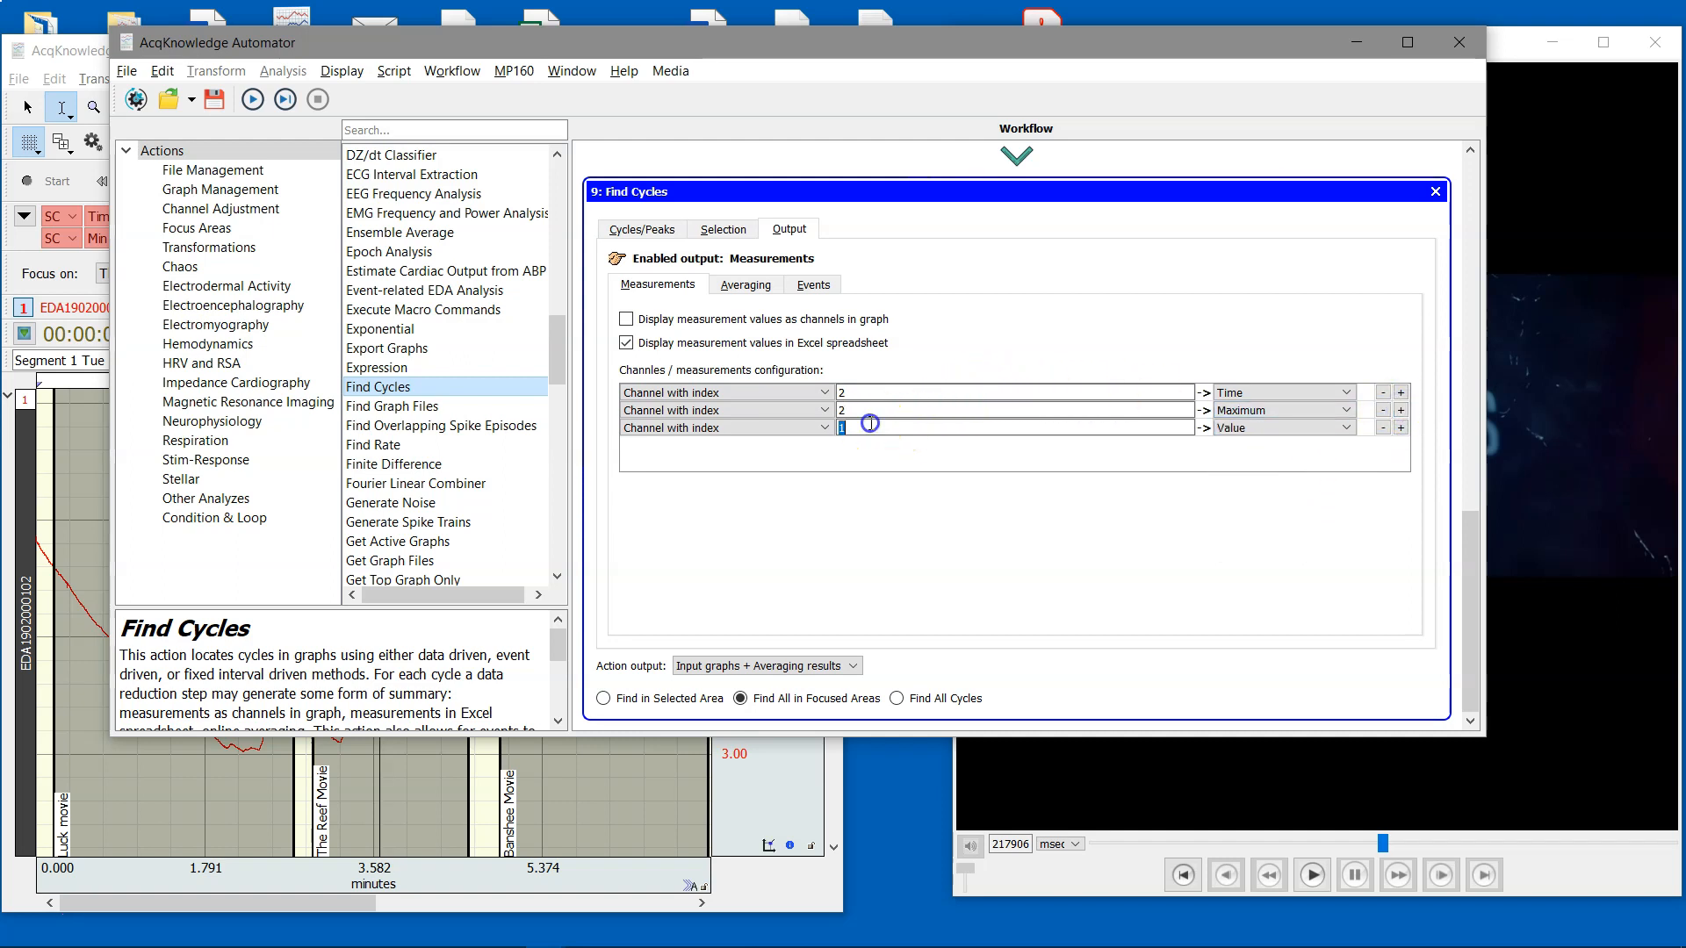
text(2)
click(1325, 428)
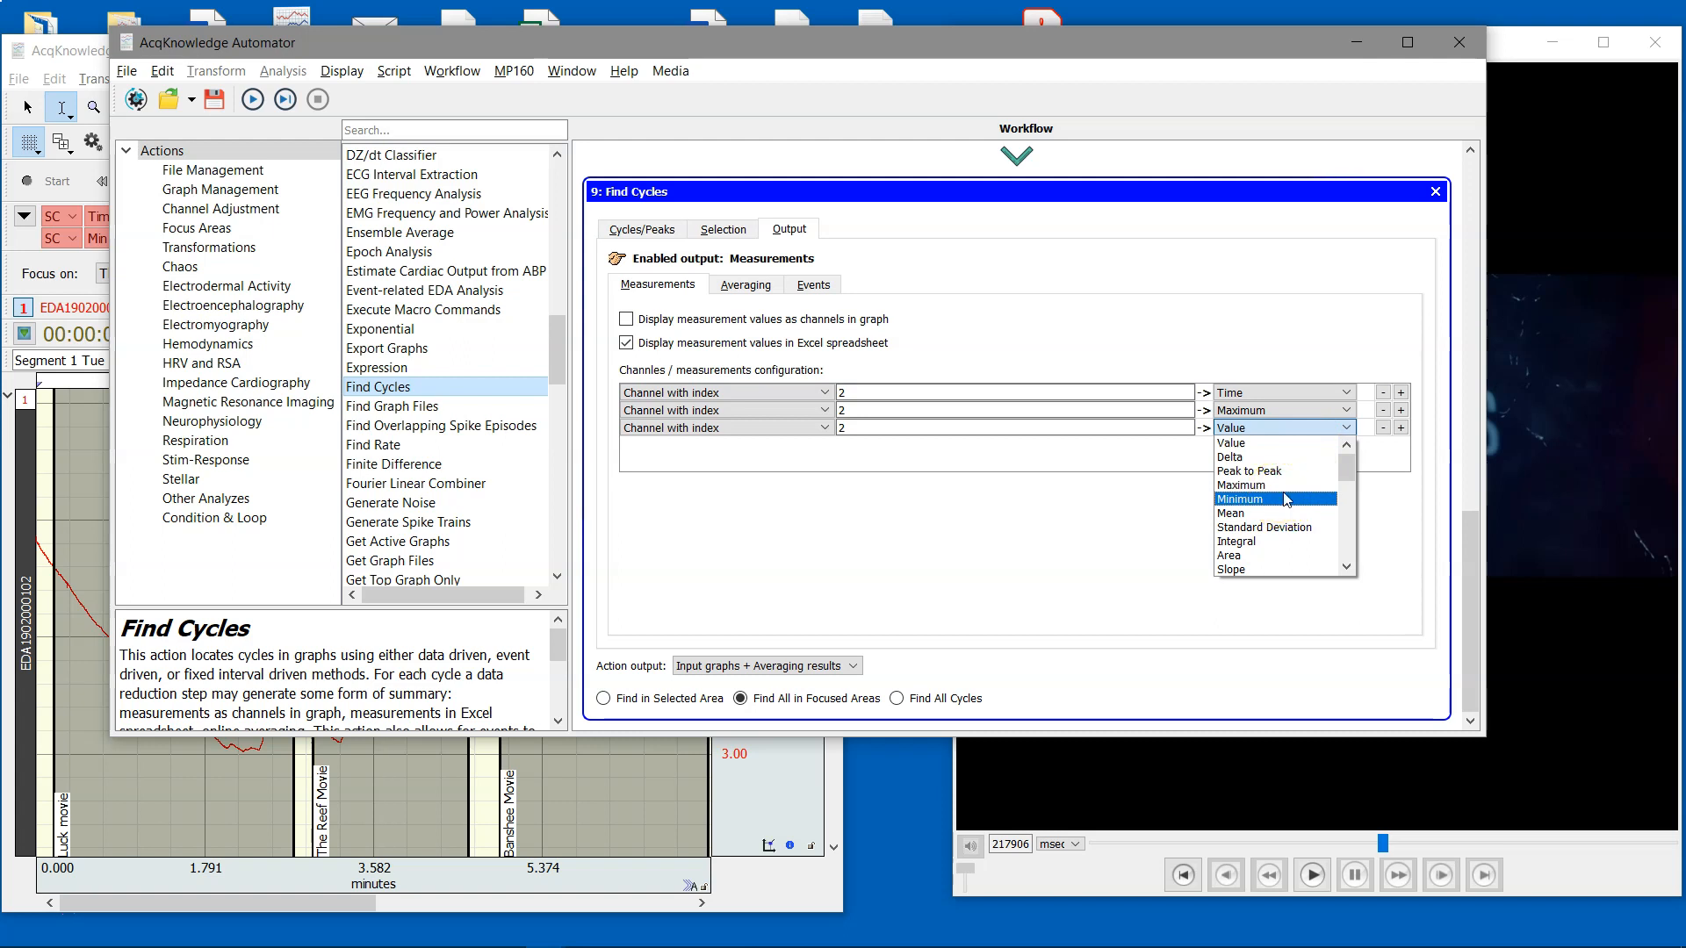
scroll(1286, 499, down, 1)
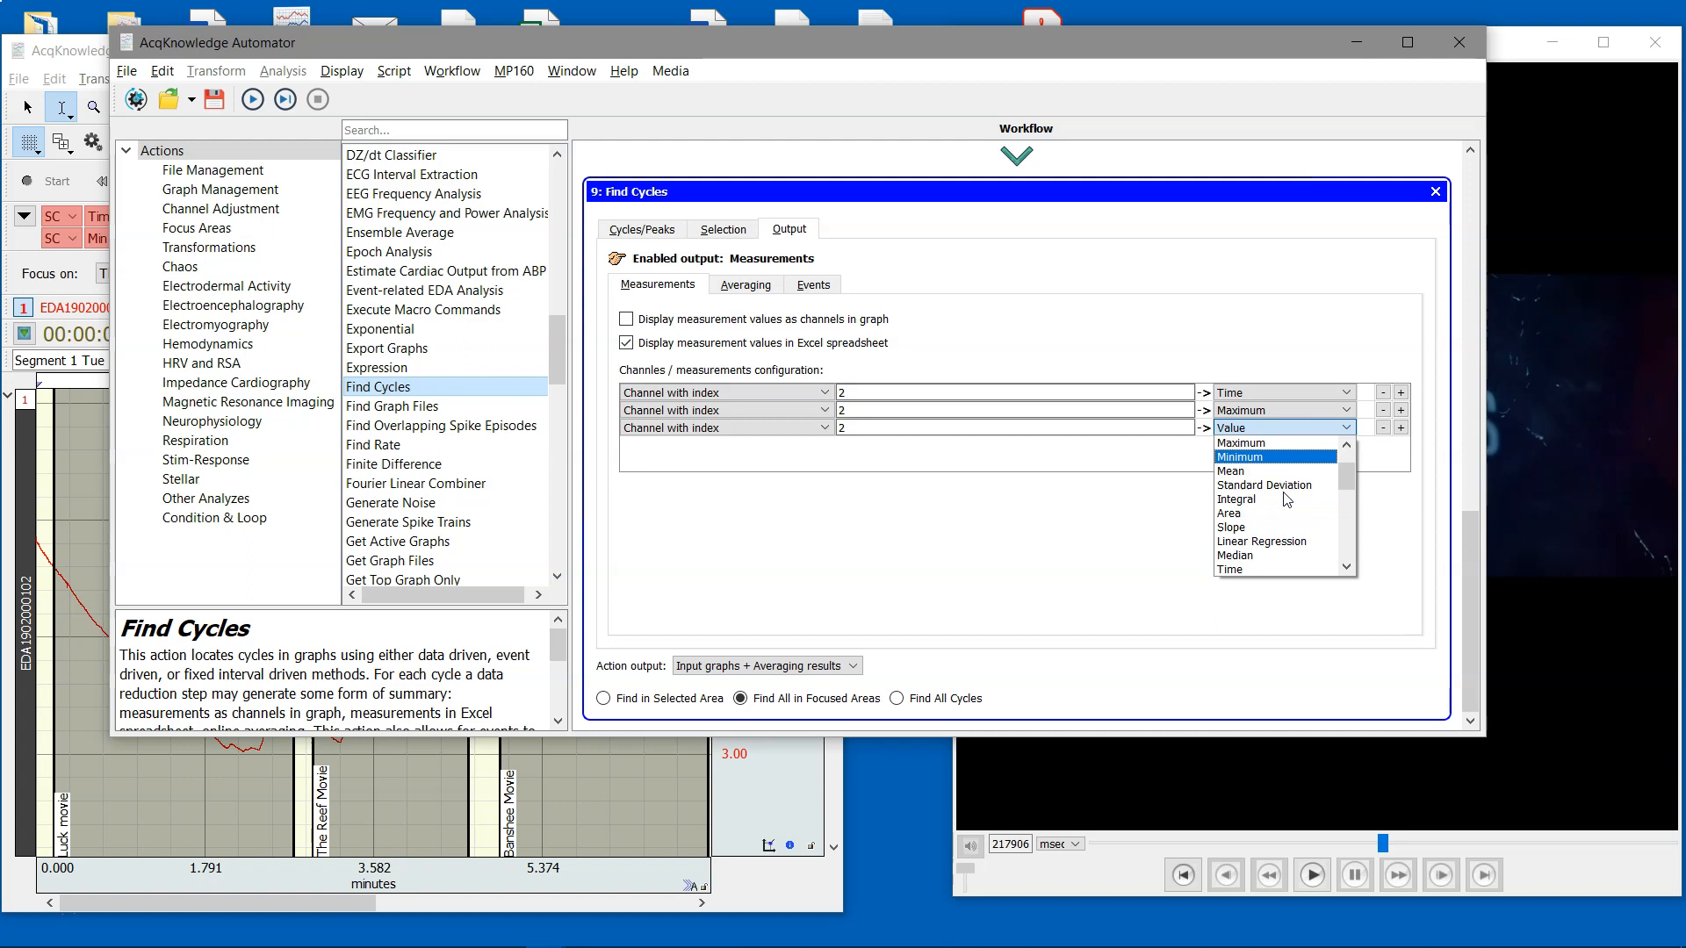
scroll(1286, 498, down, 1)
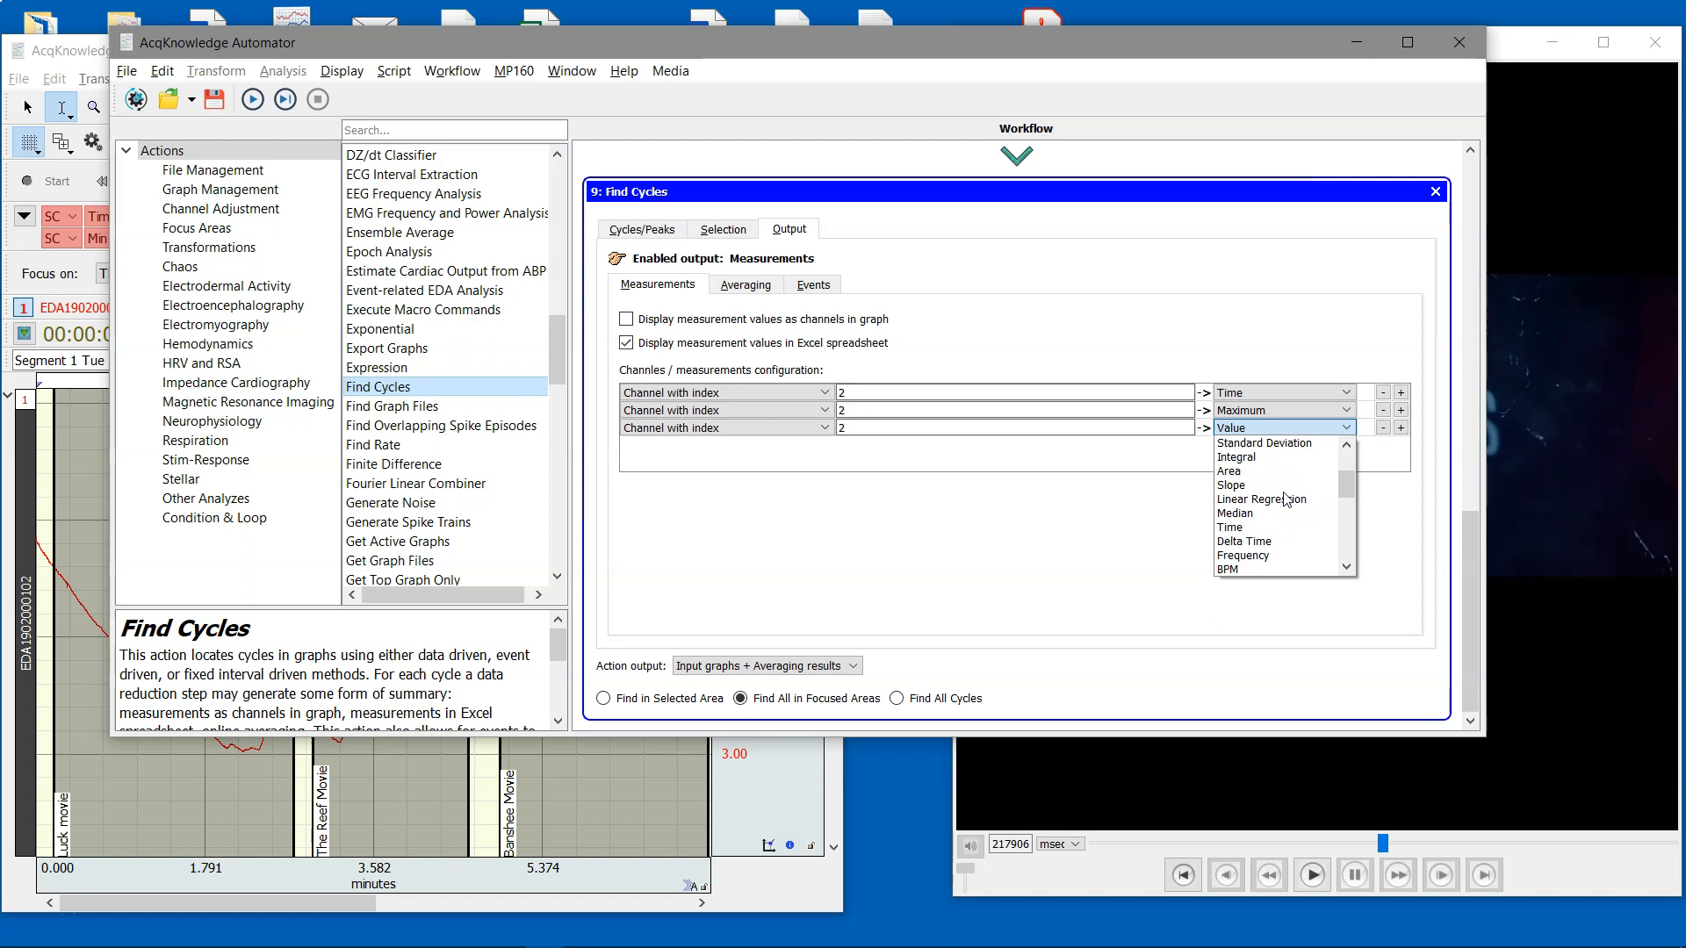
click(1265, 541)
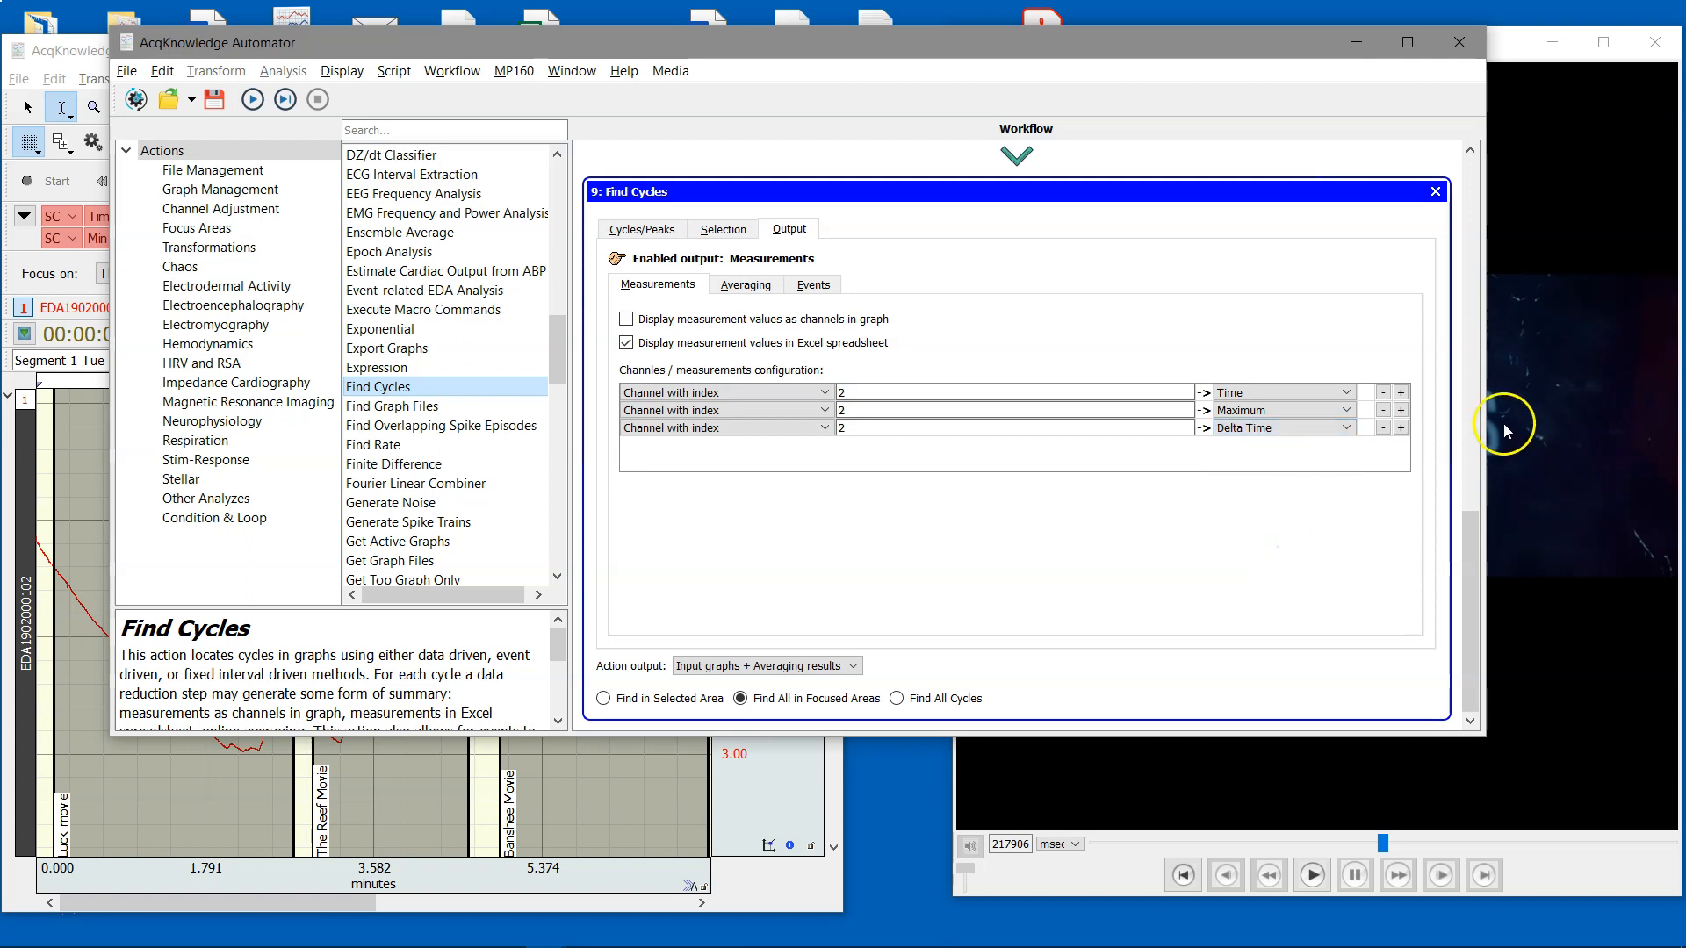
Add a fourth Find Cycles measurement: Event Count of Skin Conductance Response events on the channel with index 2, located on the measurement channel only
click(1402, 428)
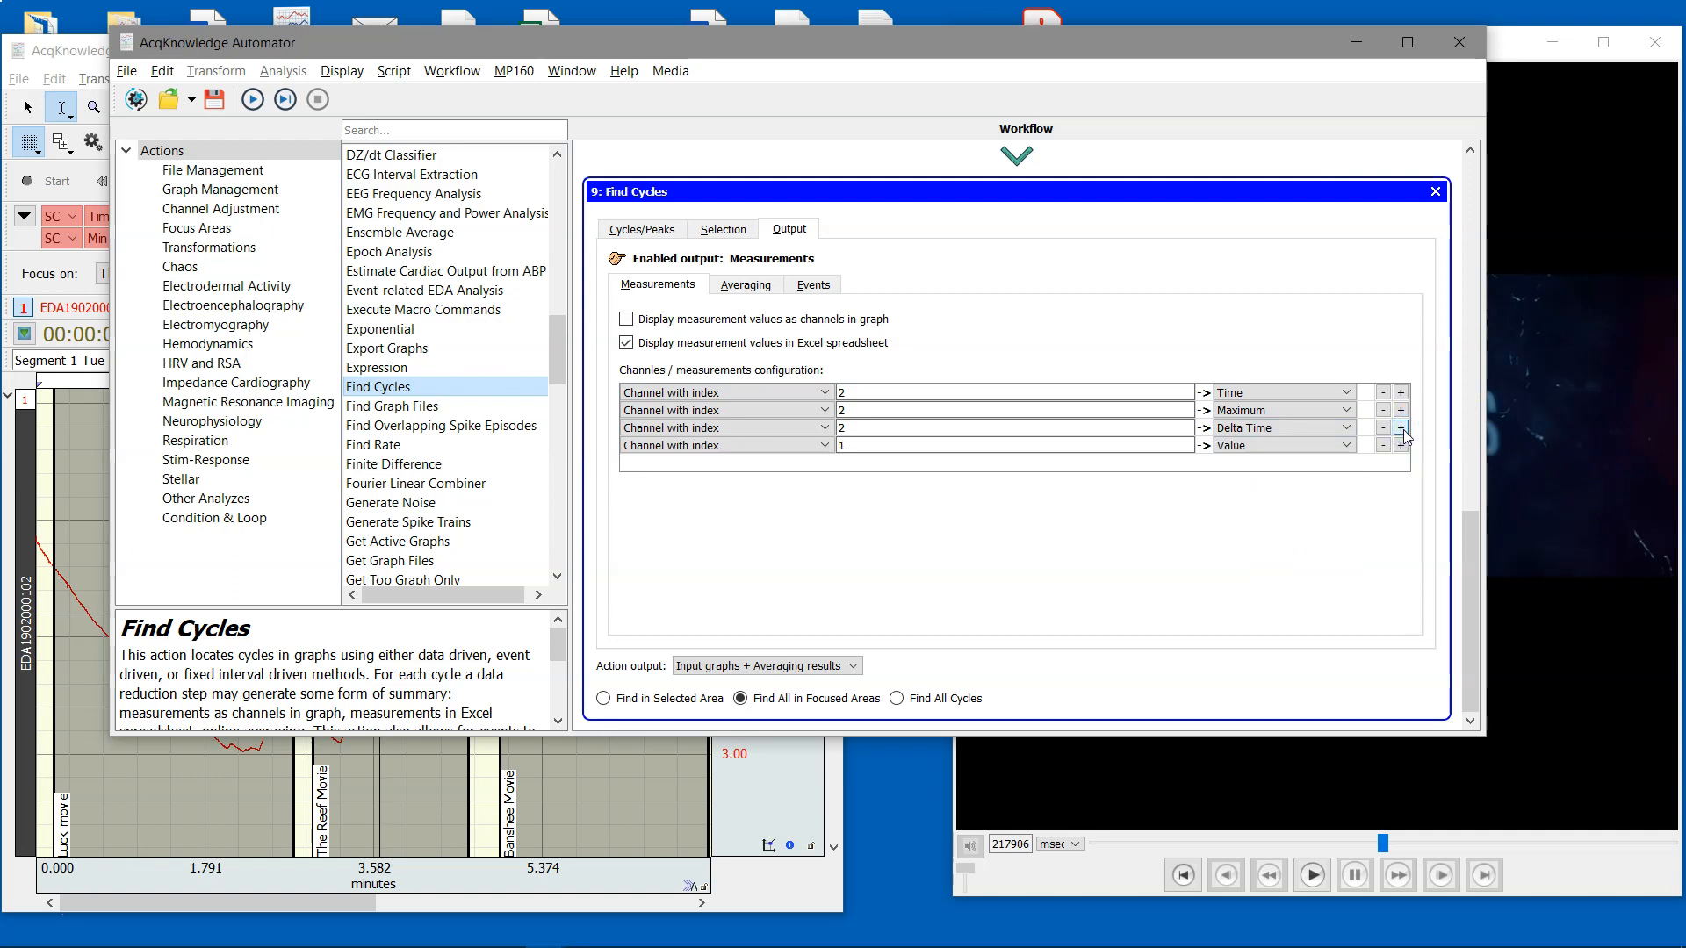
click(865, 448)
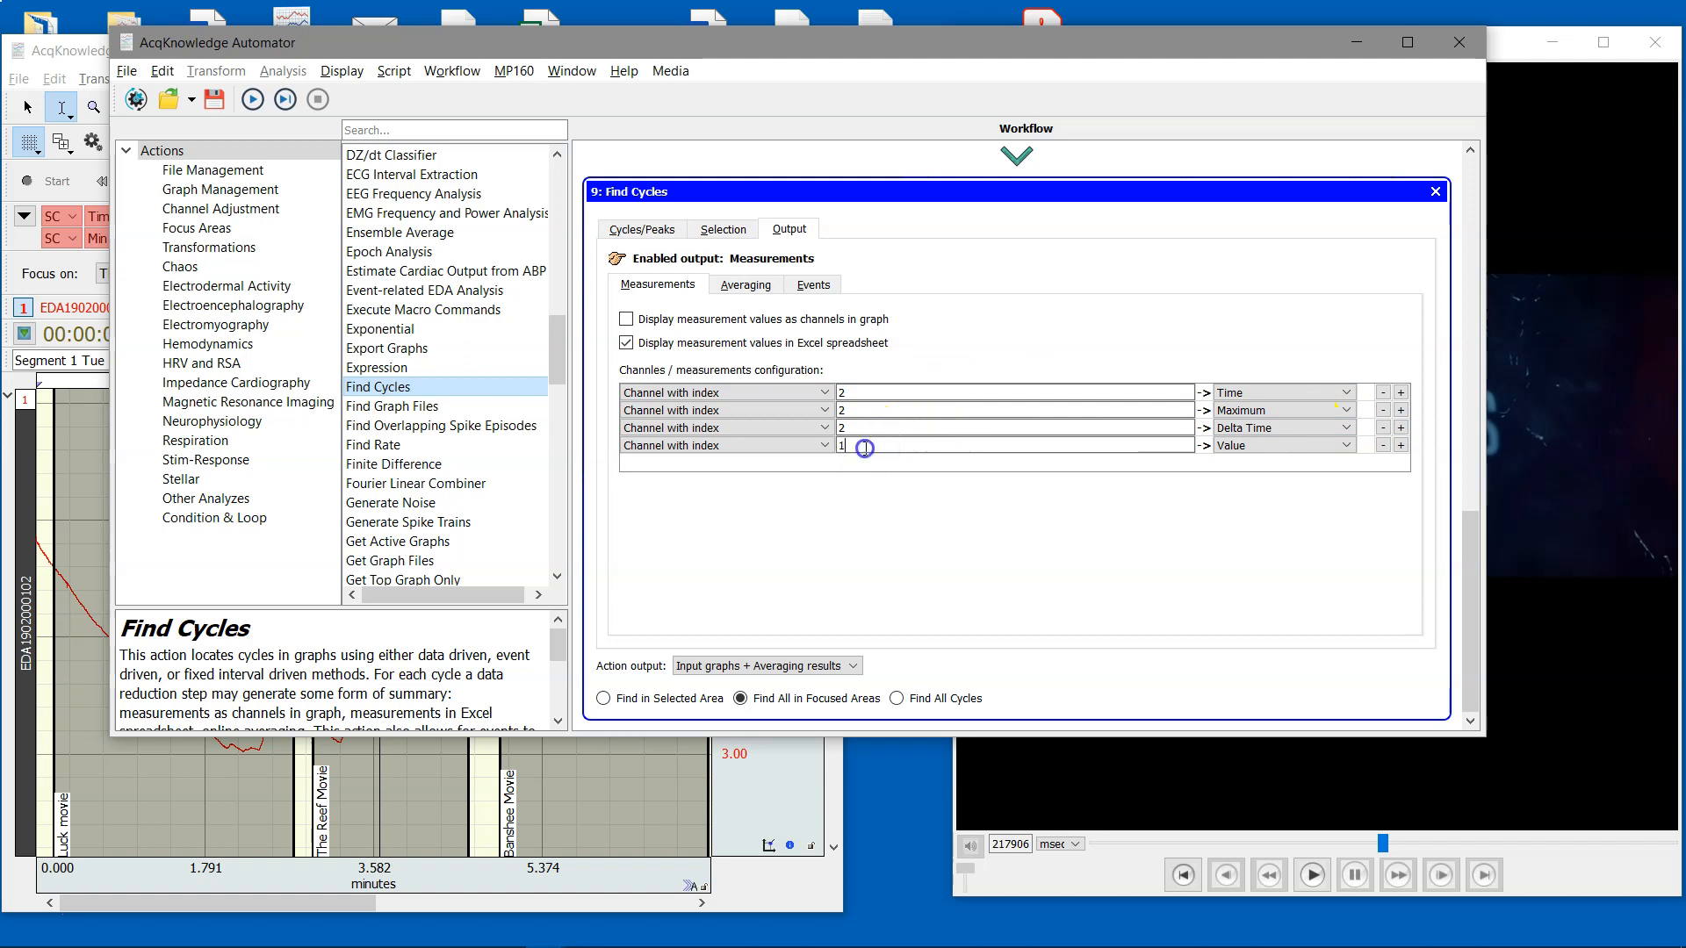
text(2)
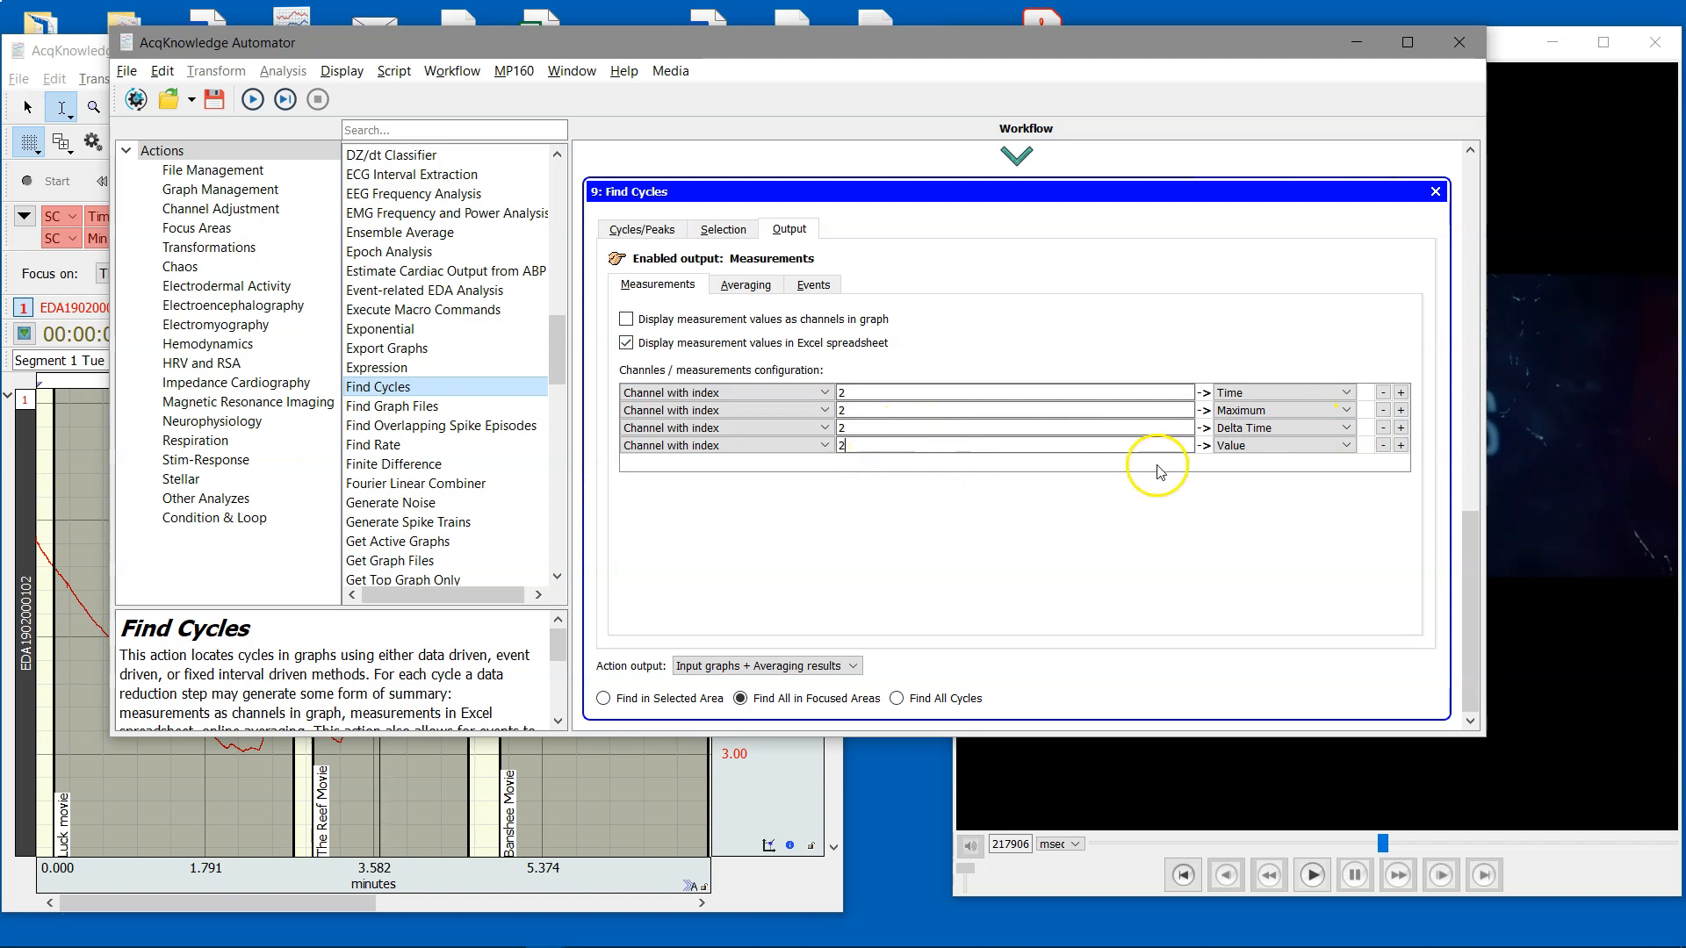
click(1248, 446)
scroll(1258, 526, down, 6)
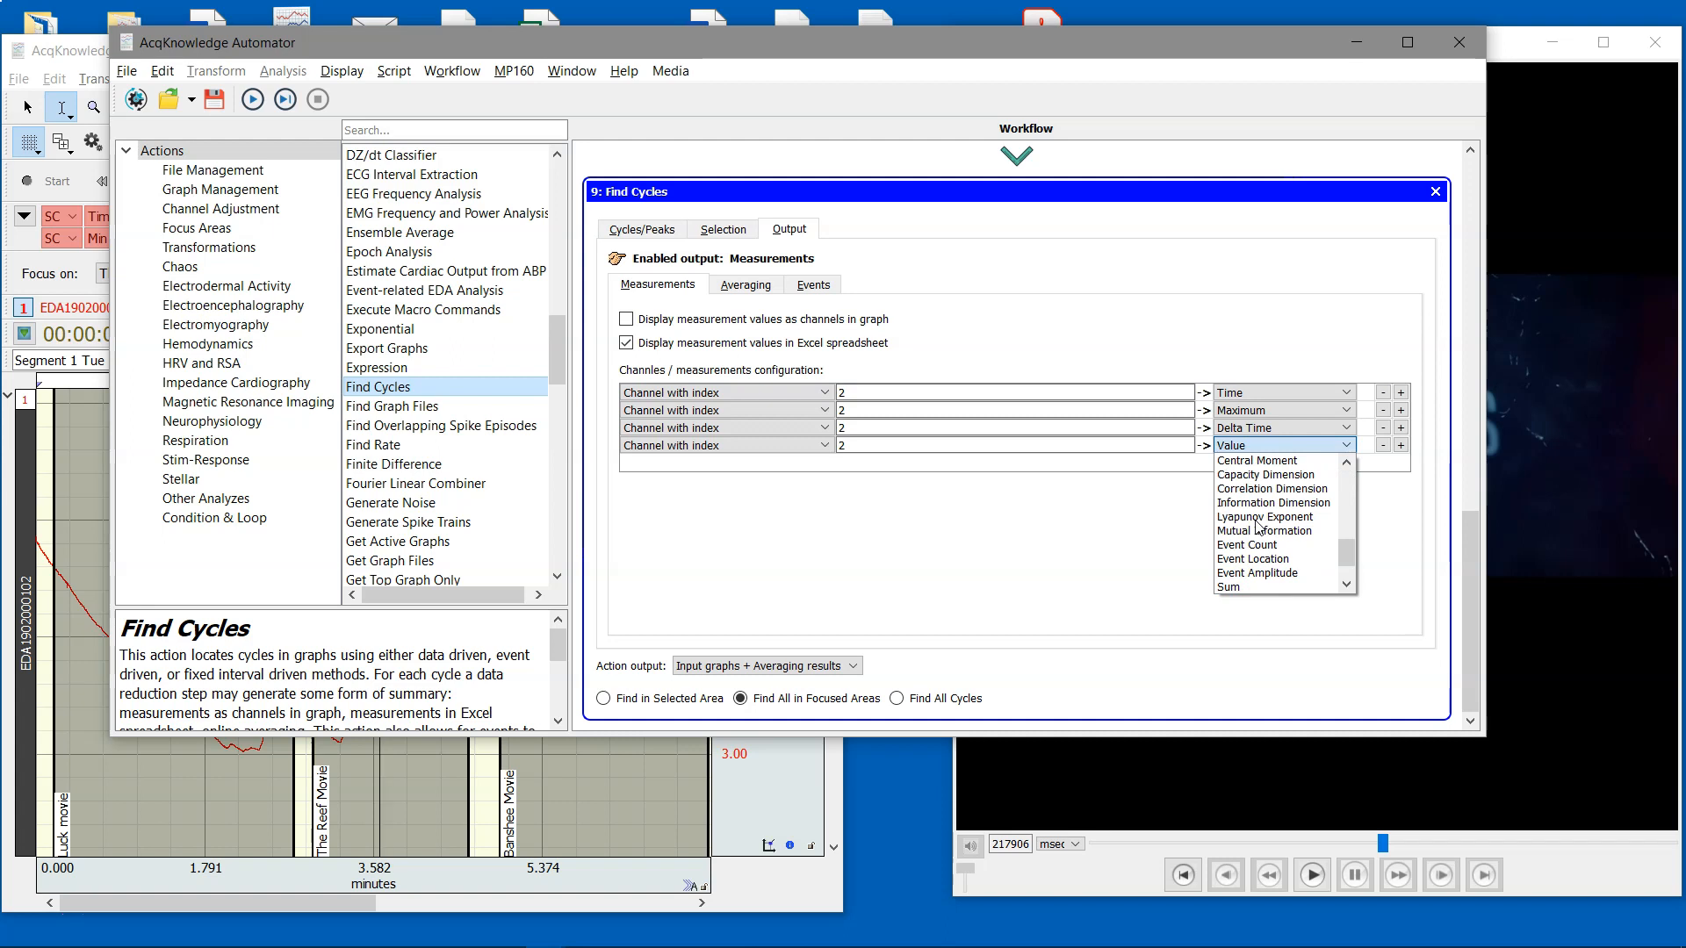
click(1256, 545)
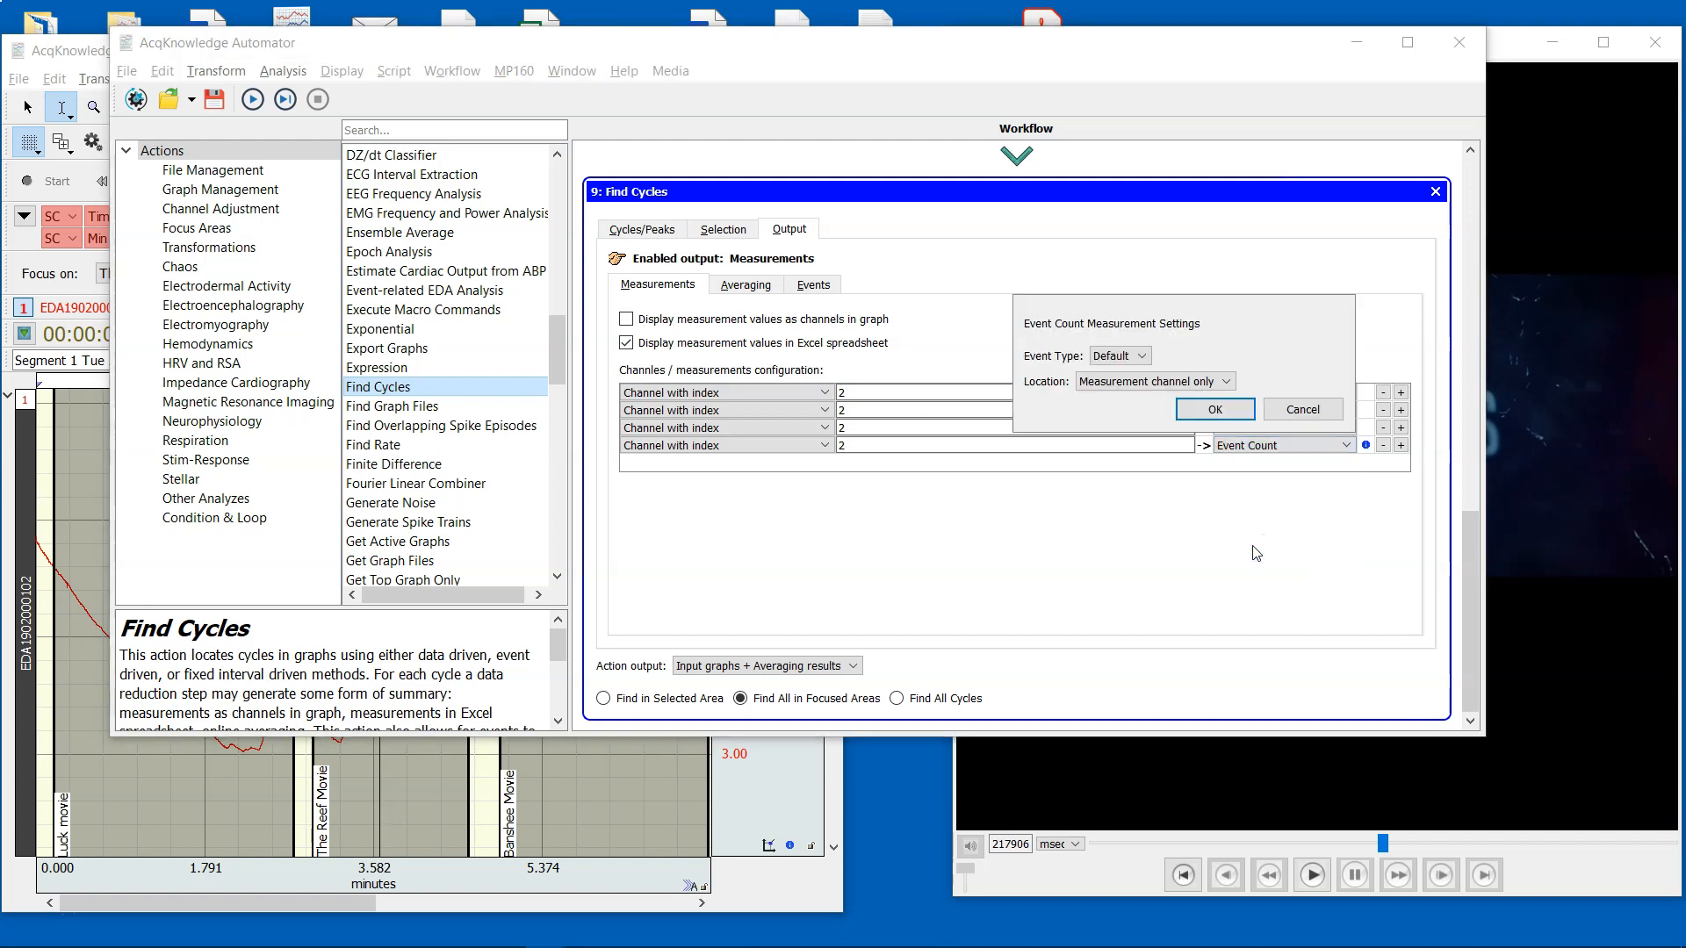
click(1129, 360)
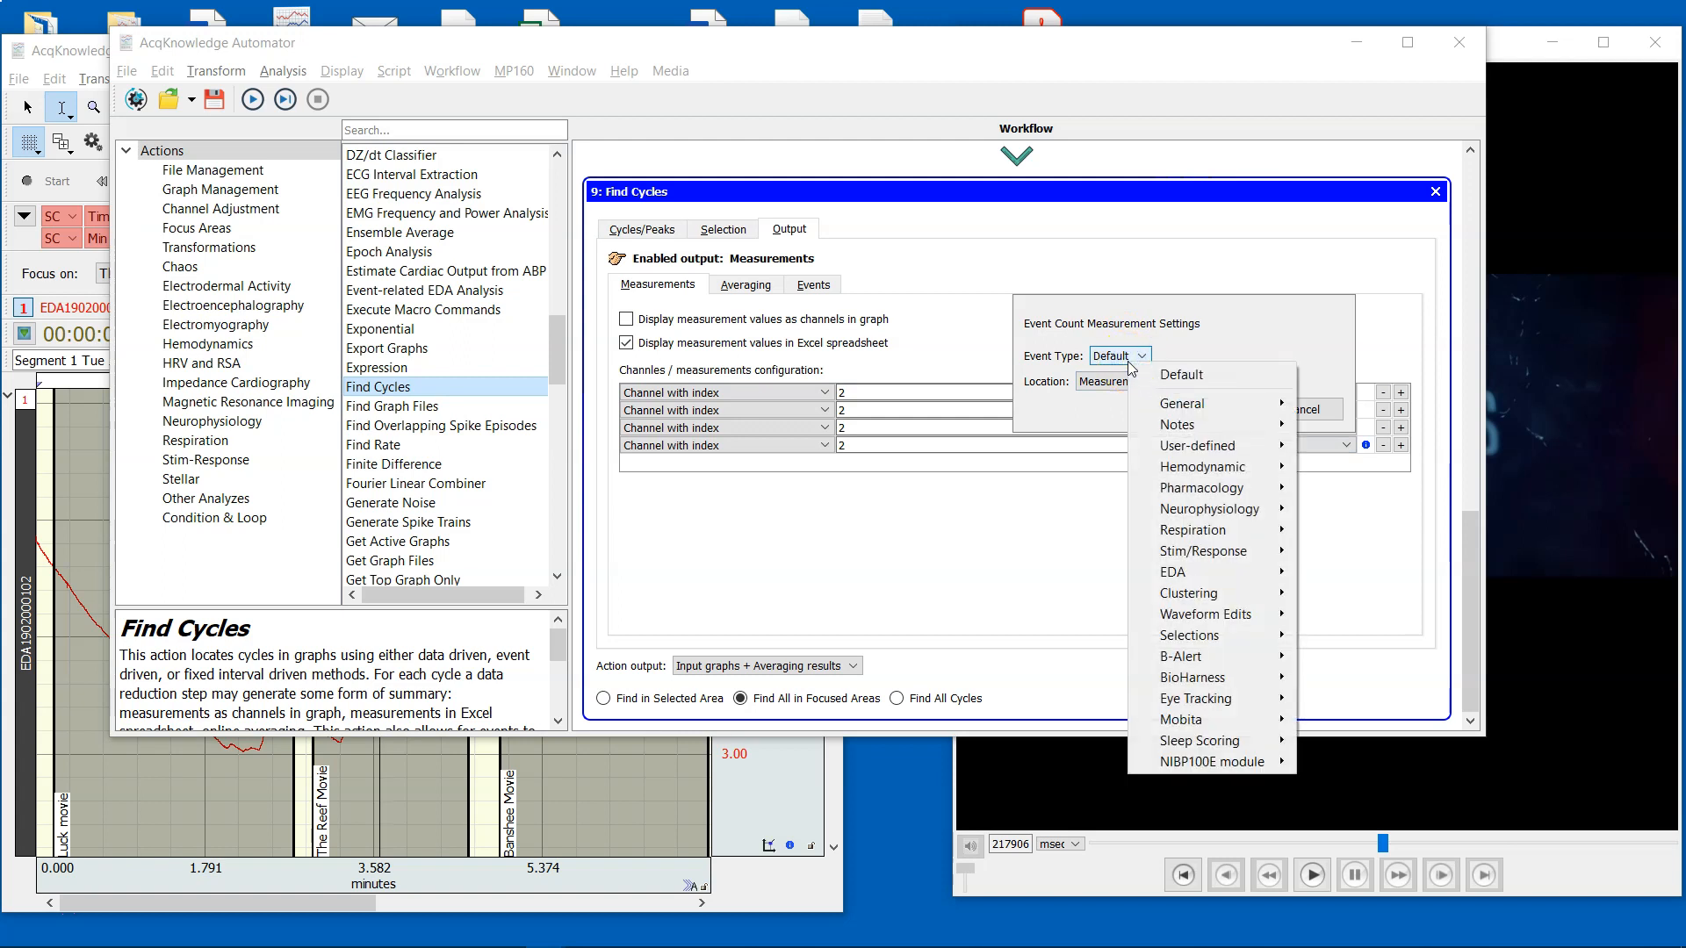
mouse_move(1183, 580)
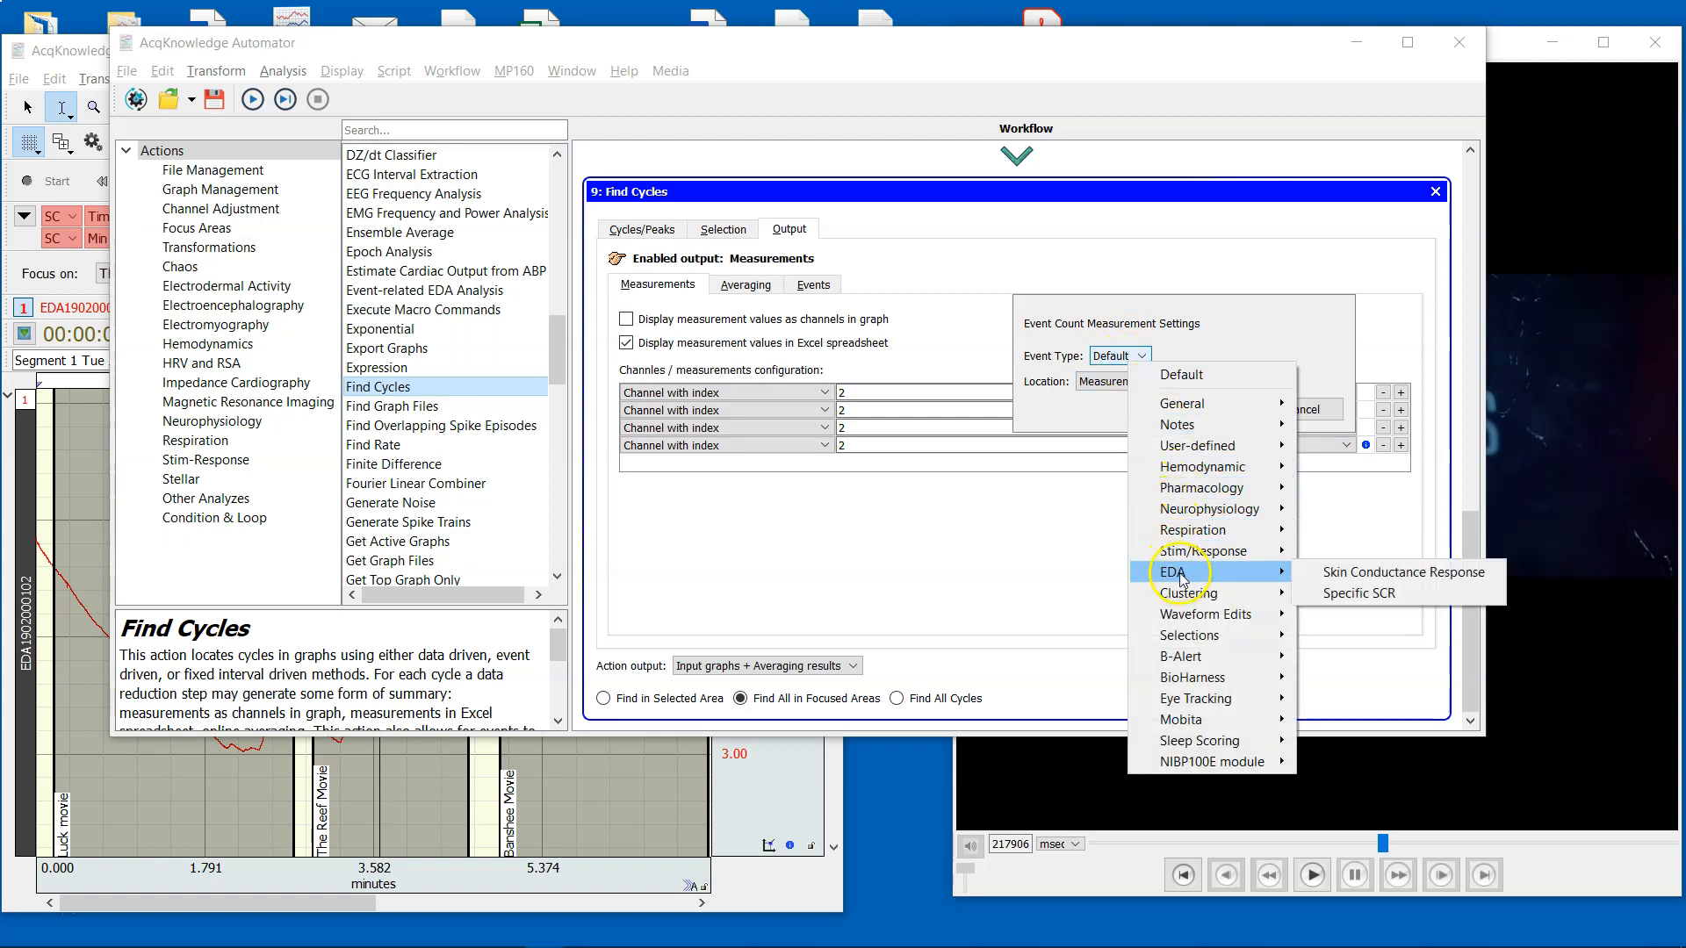
click(1333, 576)
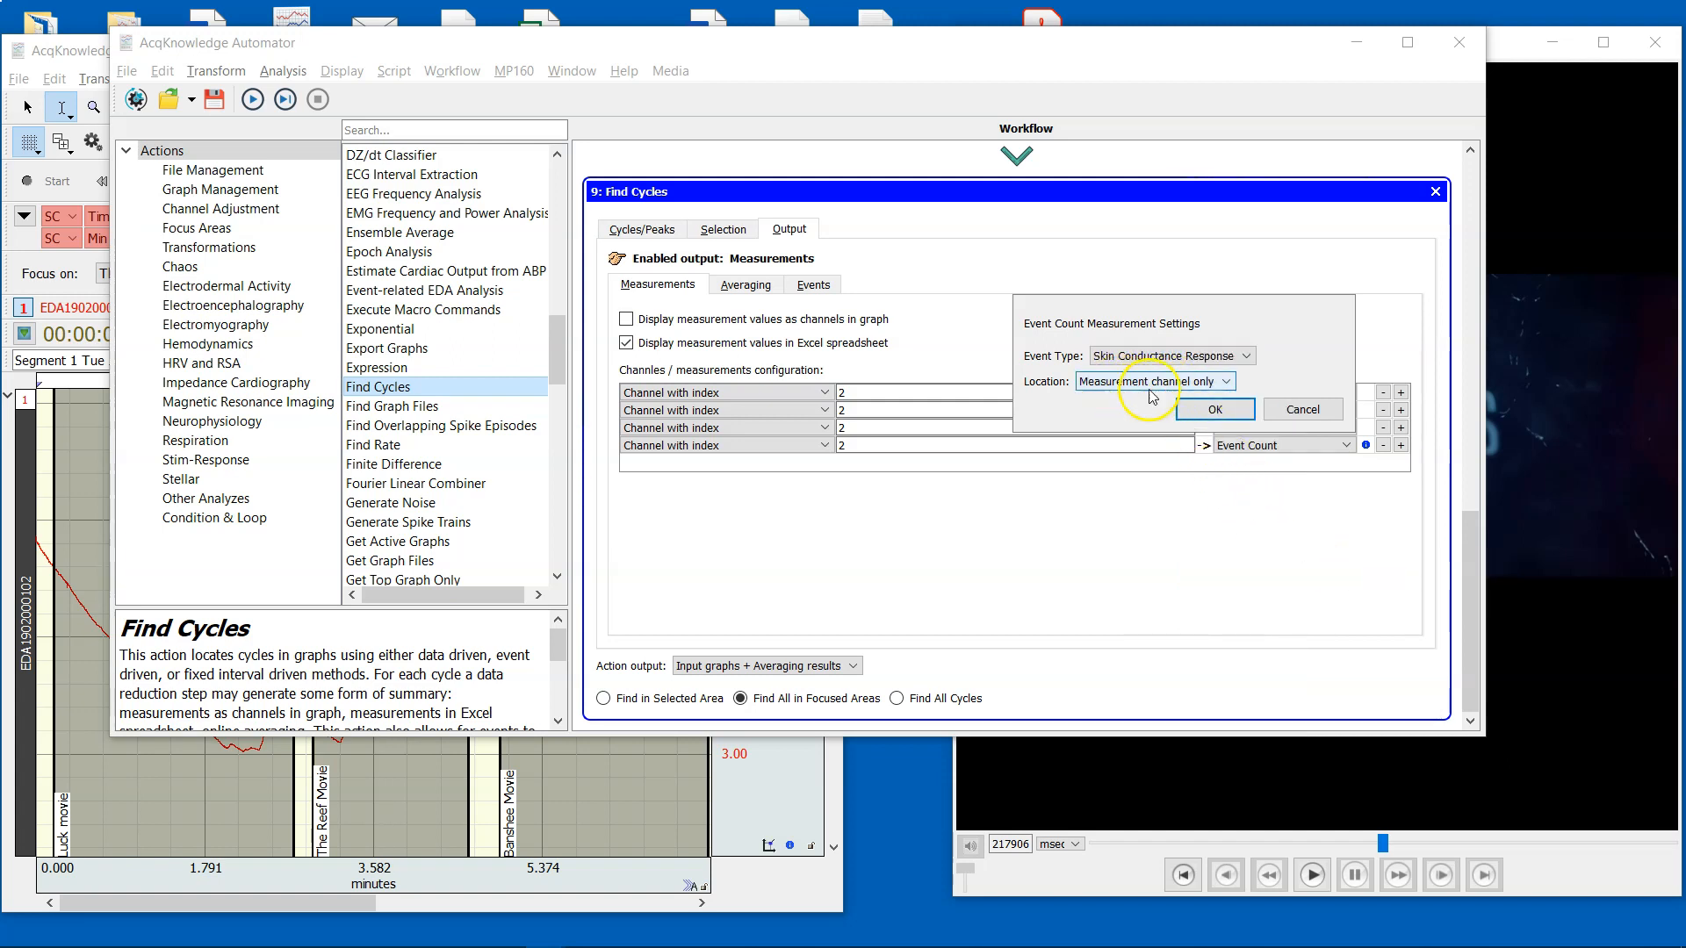
click(1213, 411)
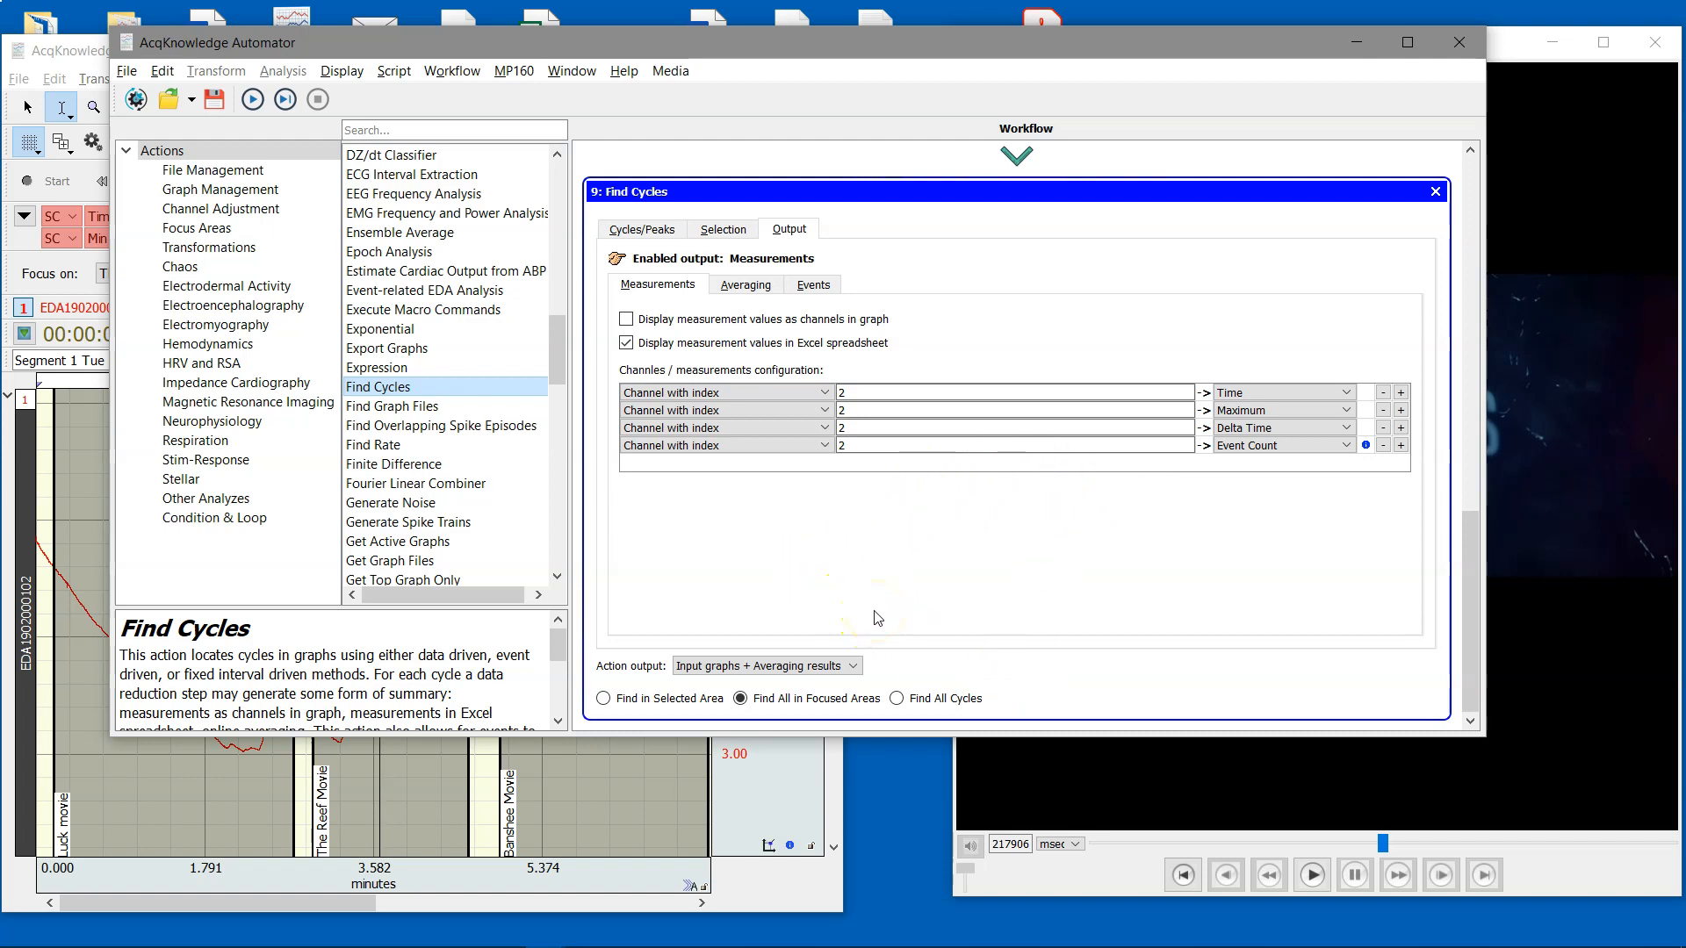
Save the workflow as Movie2 in the Data folder
click(226, 107)
click(220, 104)
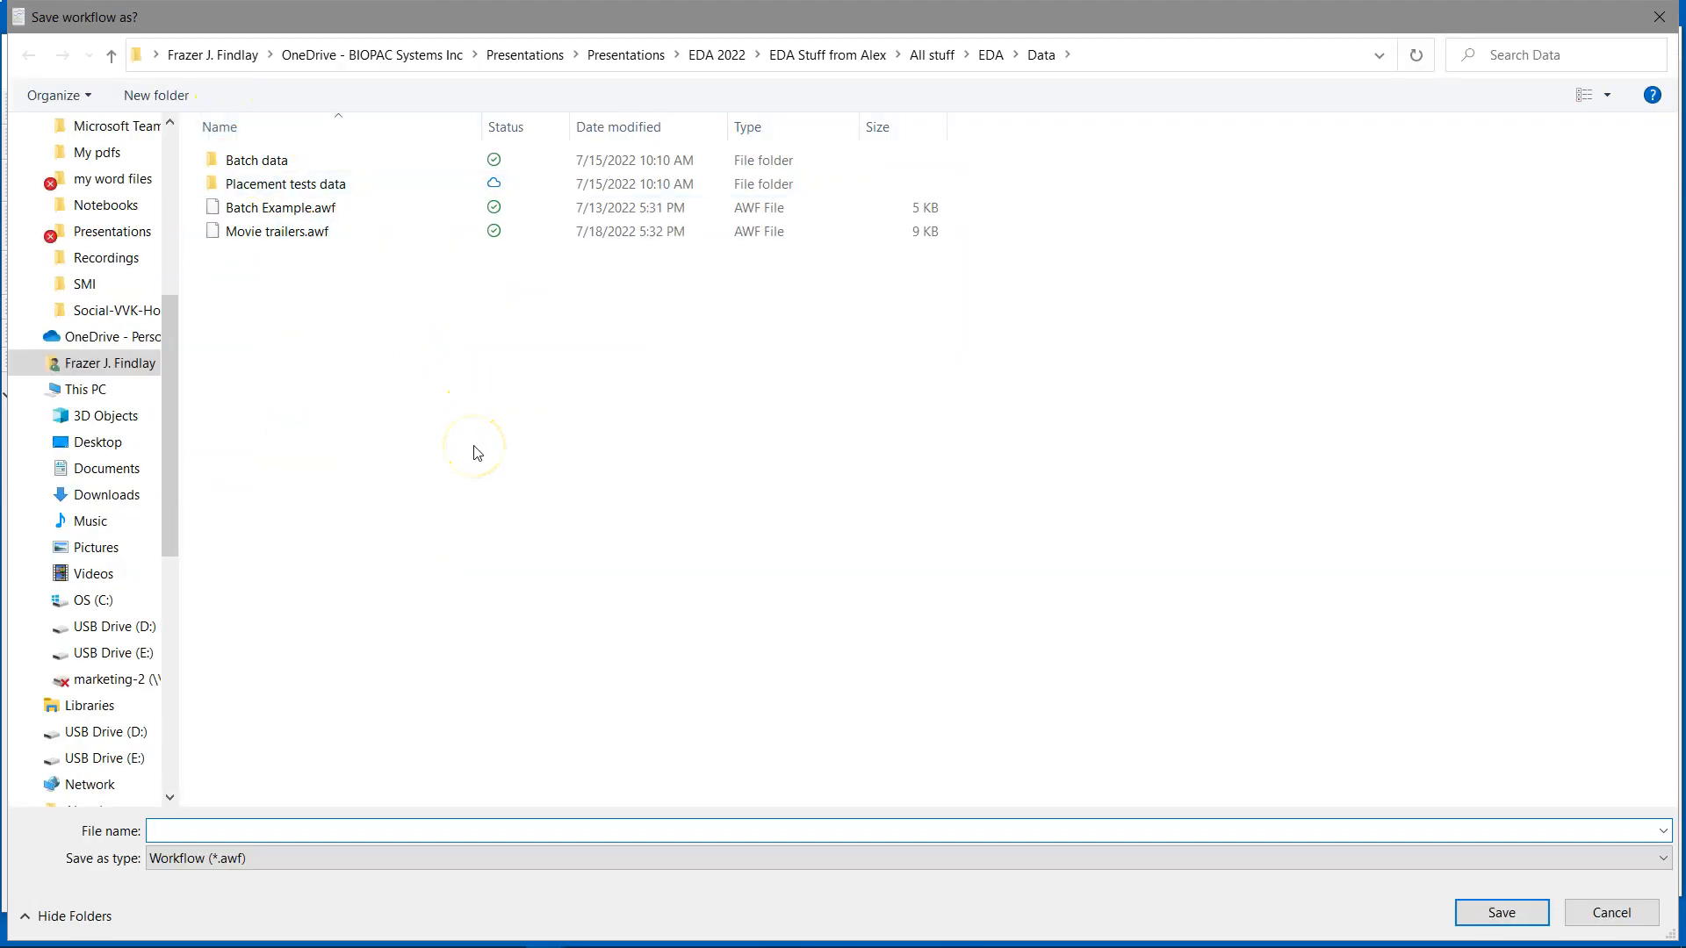
text(M)
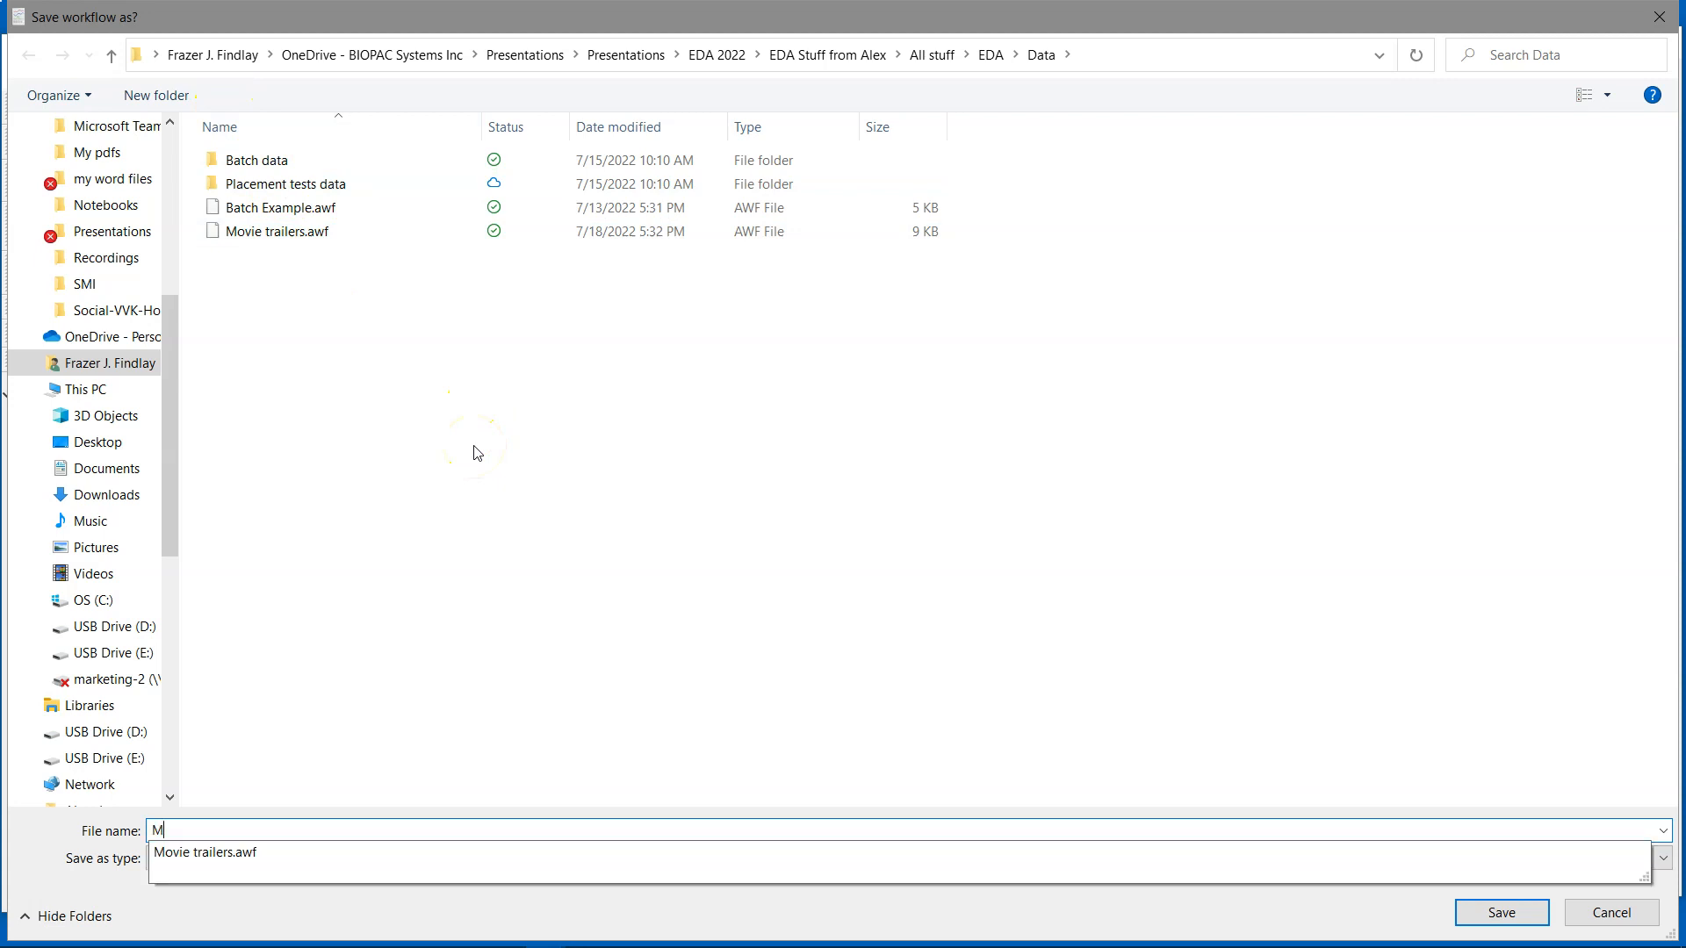
text(ovie2)
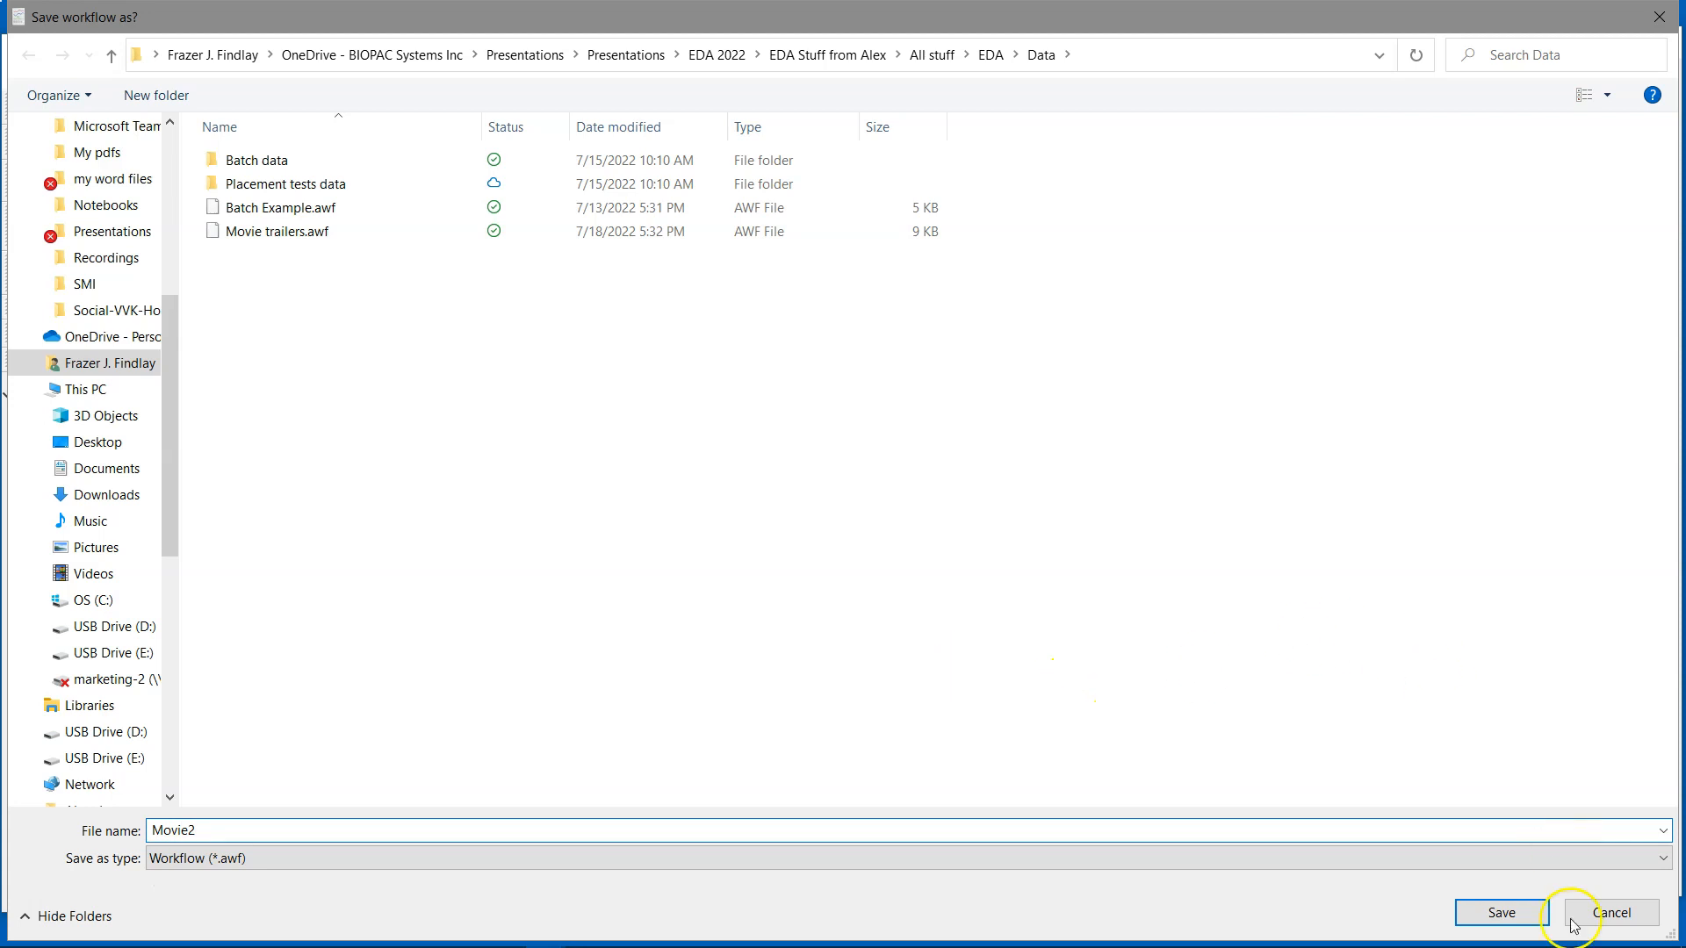
click(1491, 909)
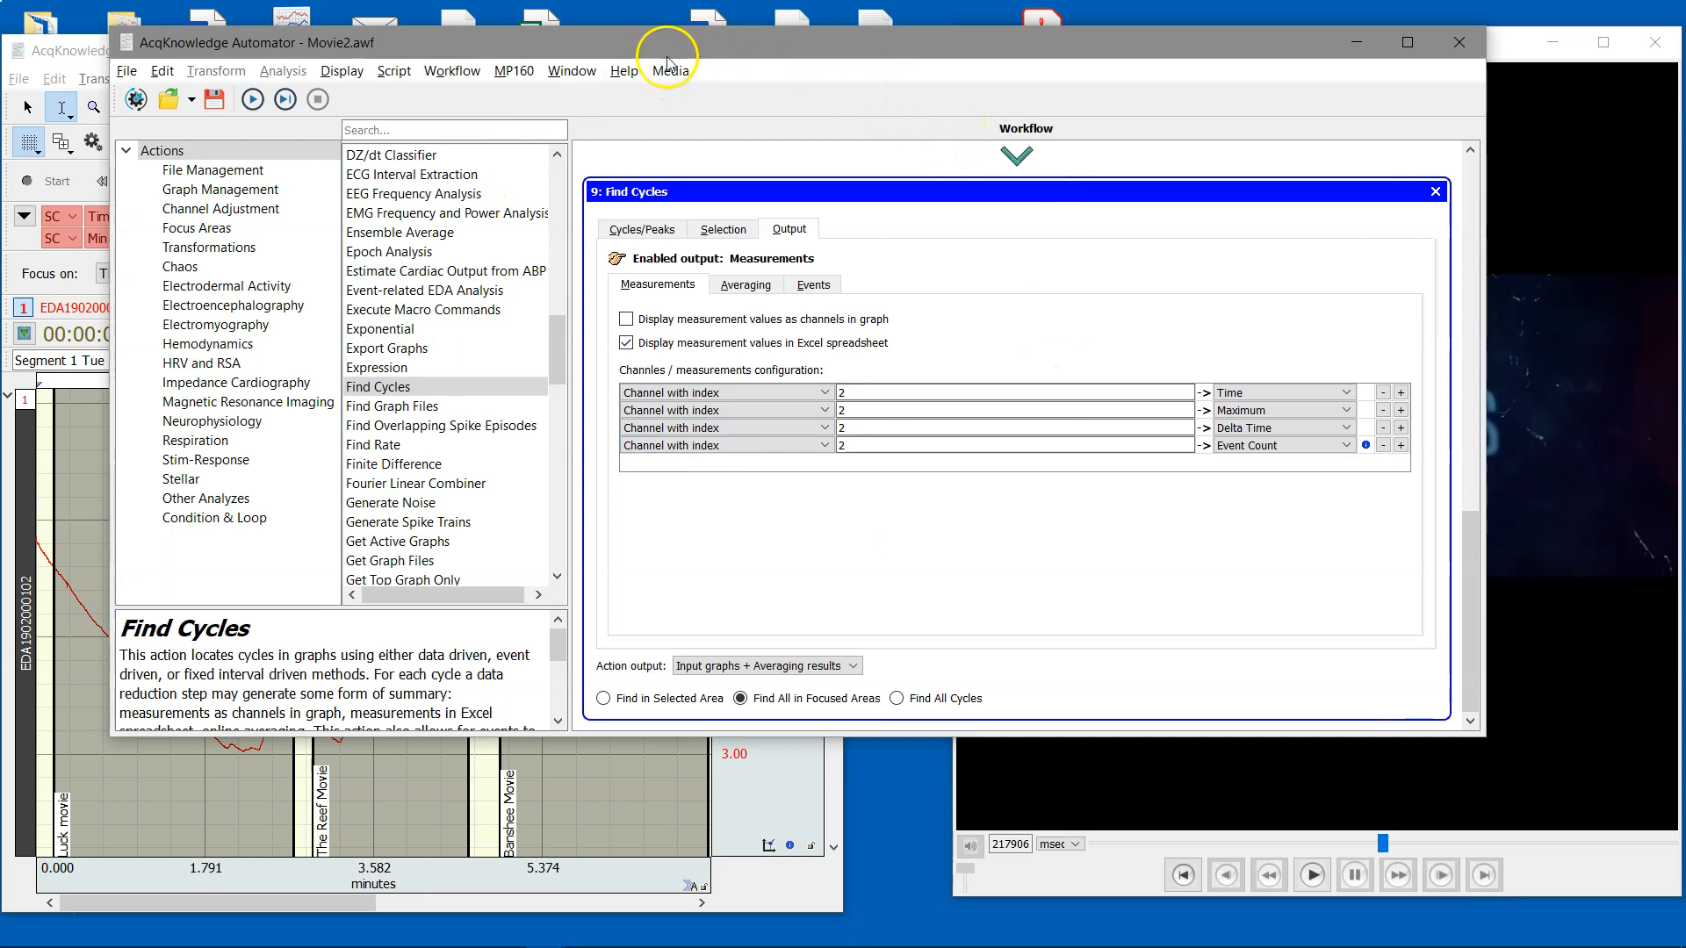
Run the whole workflow and minimize the Excel measurement spreadsheets it generates
click(252, 100)
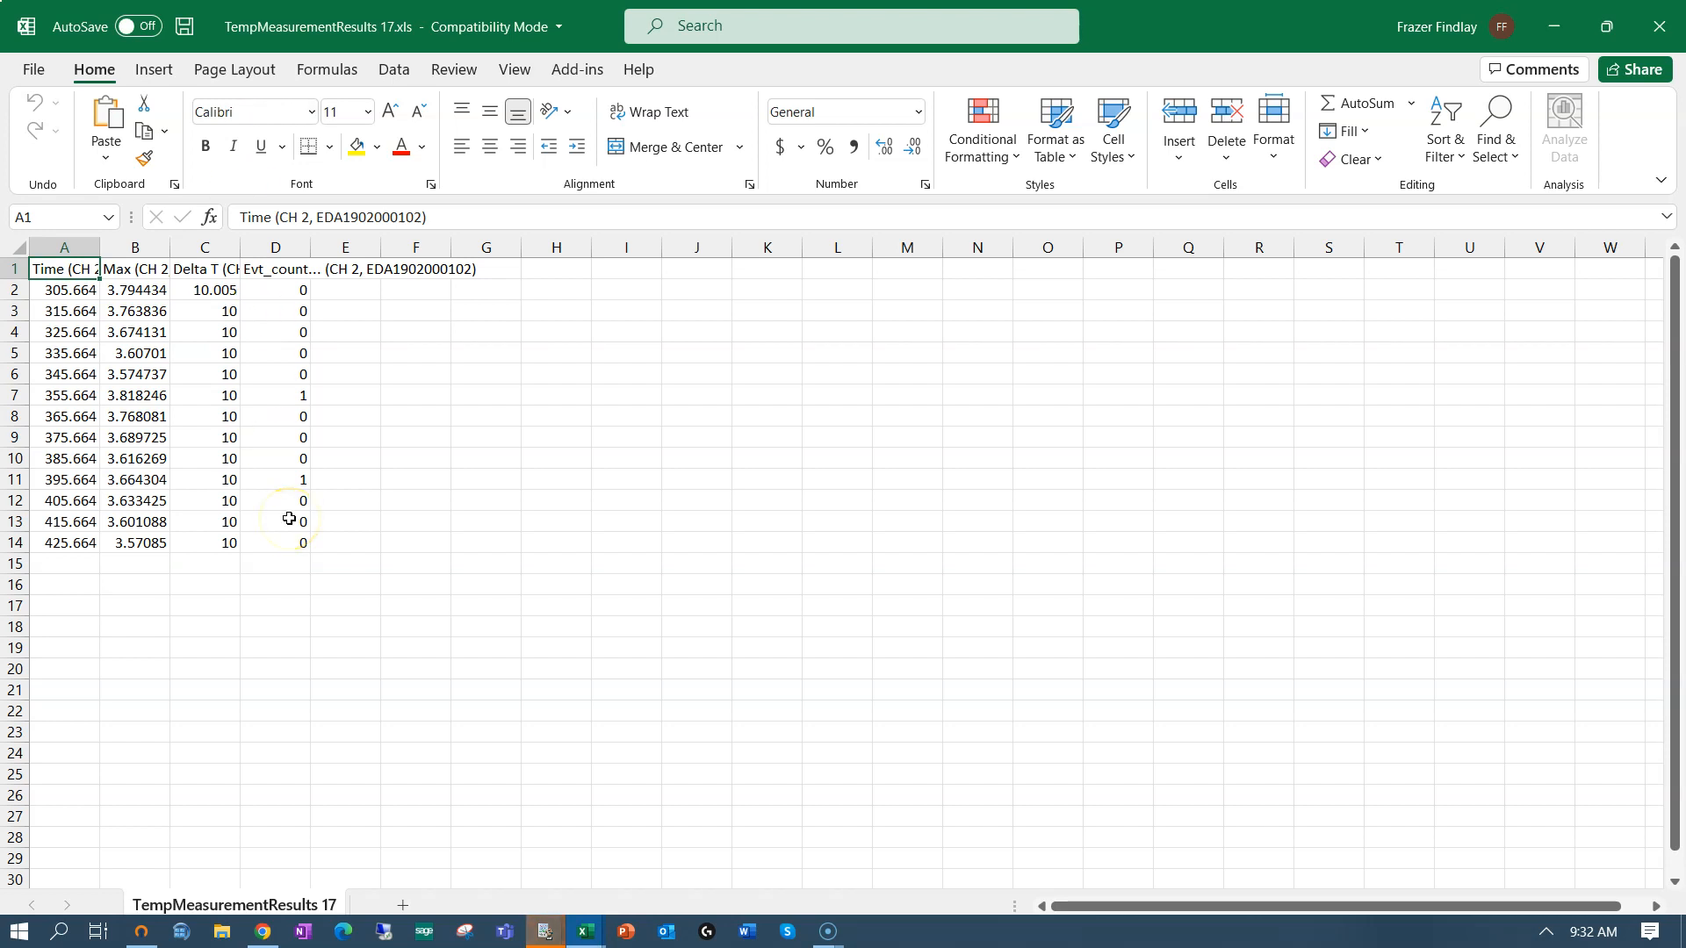
click(1545, 25)
click(1548, 22)
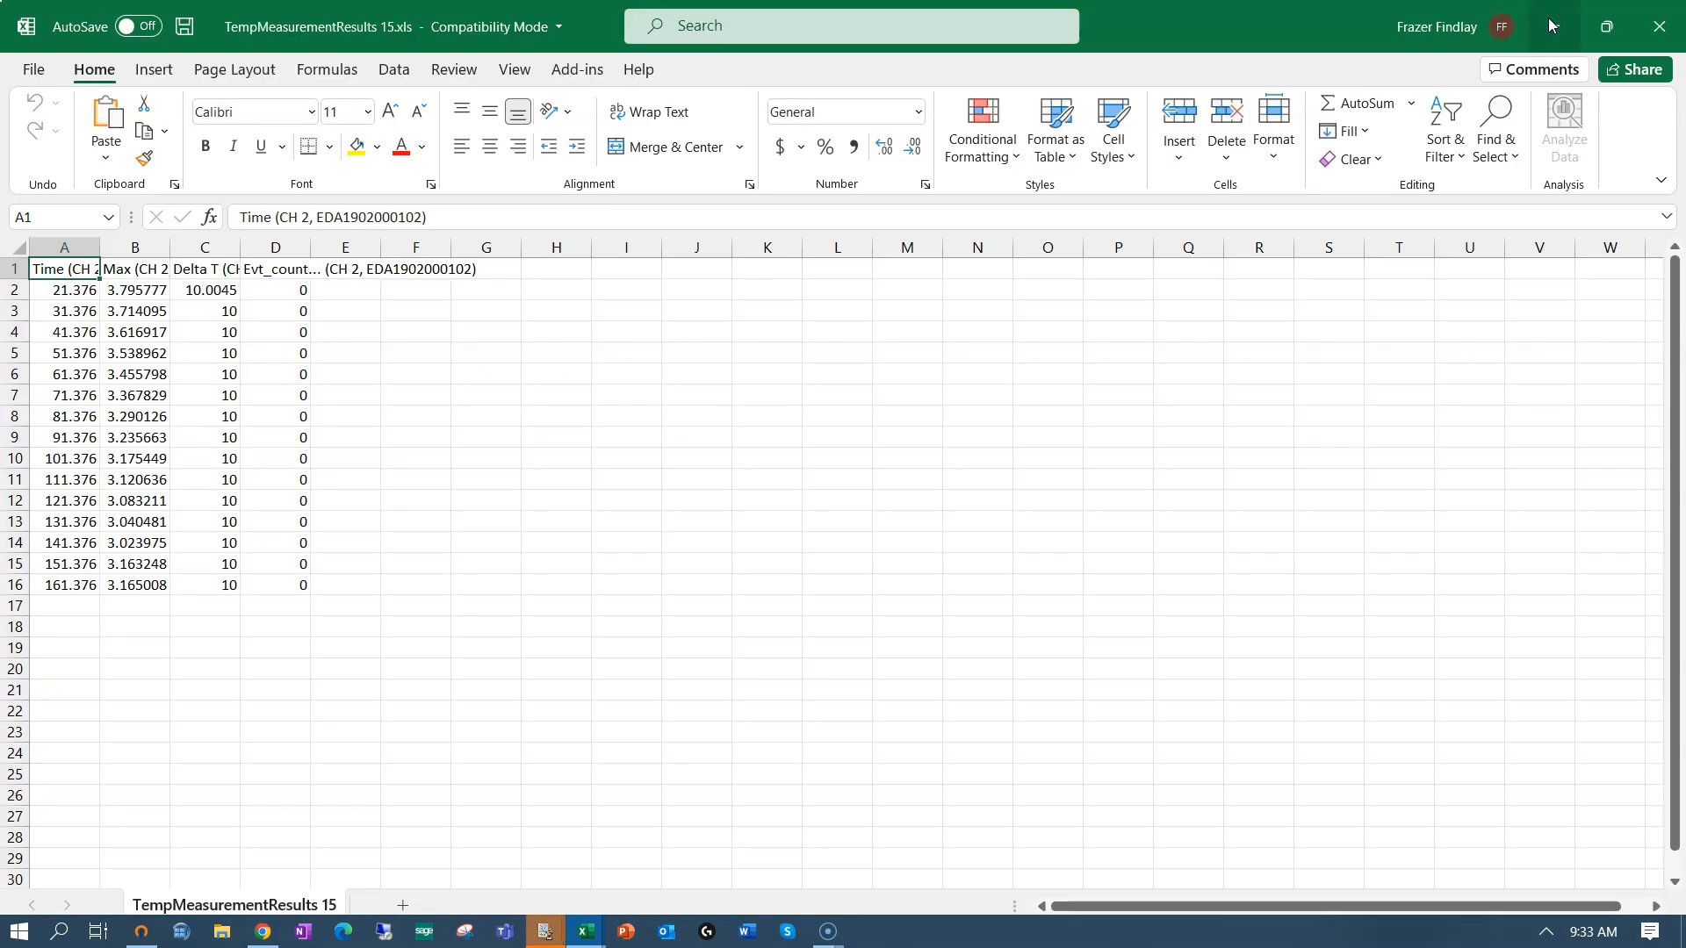
click(1548, 25)
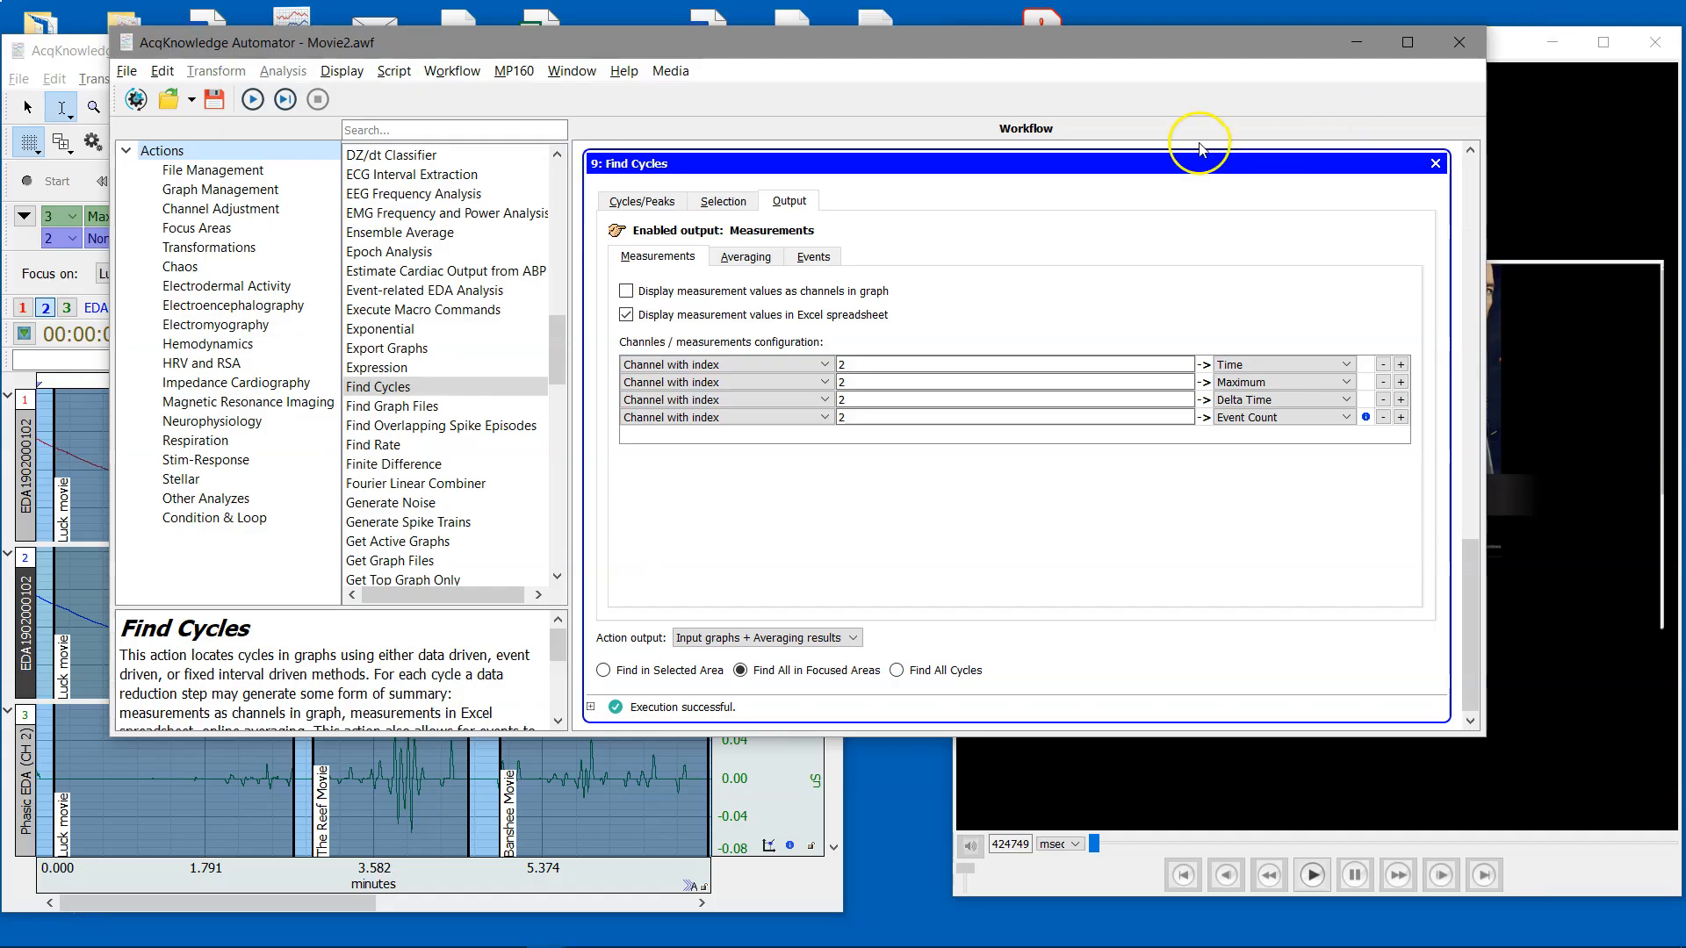
Minimize the Automator and review the Smoothing and FIR Filter entries in channel 2's modification history
click(1356, 41)
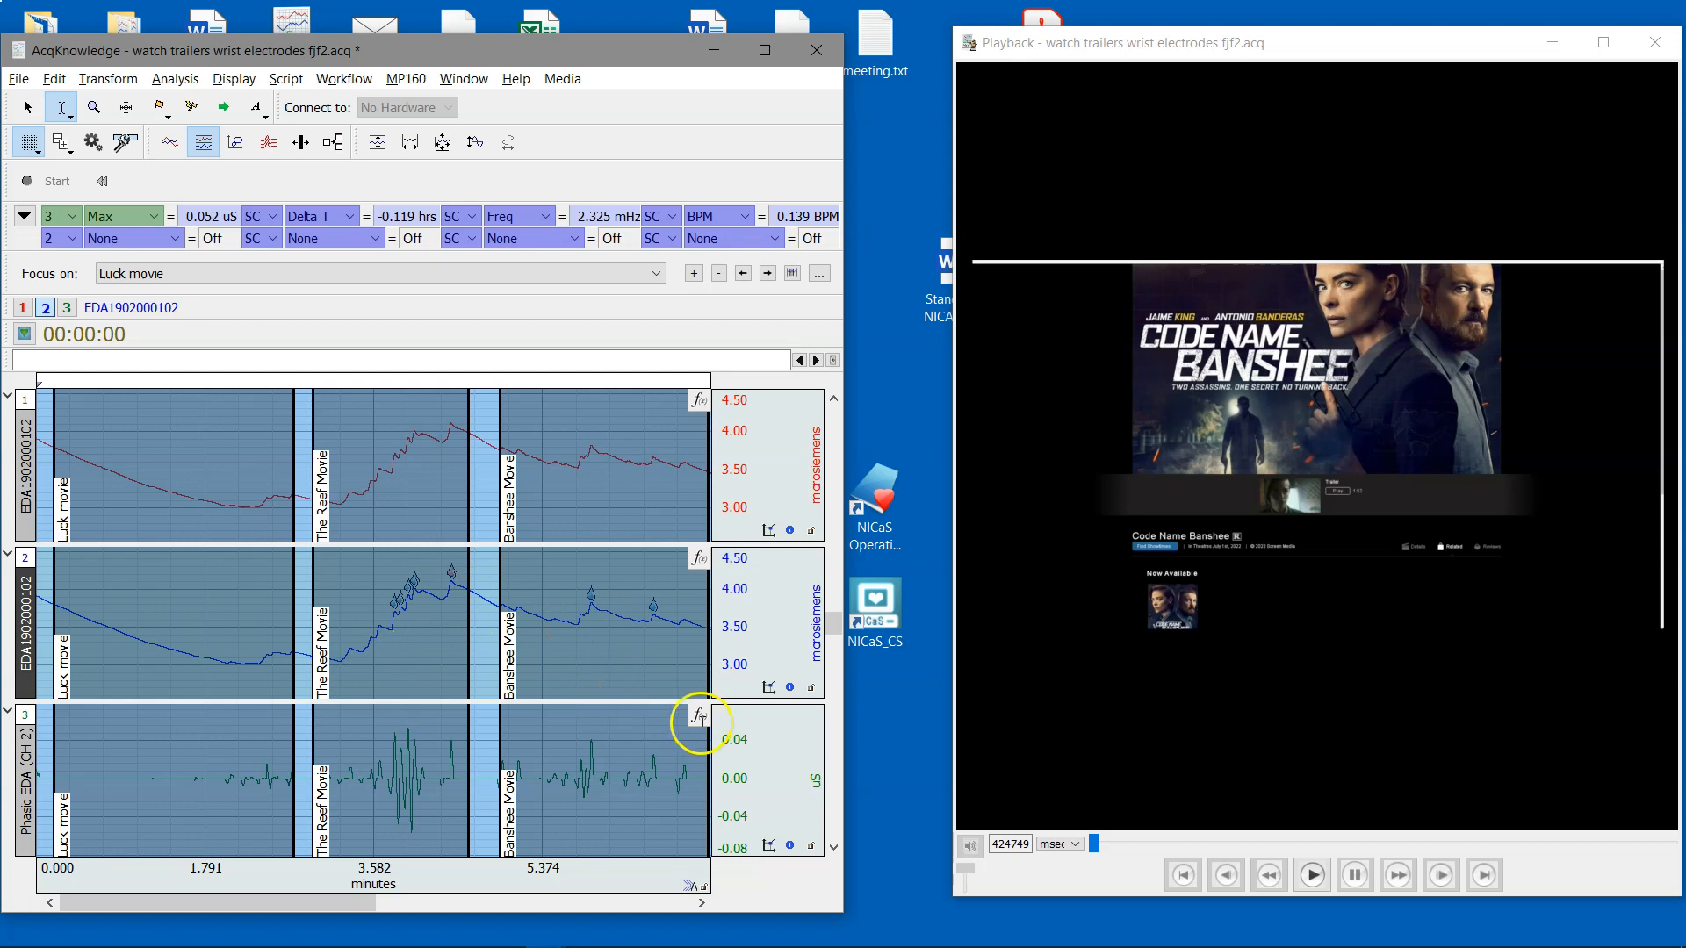
click(790, 687)
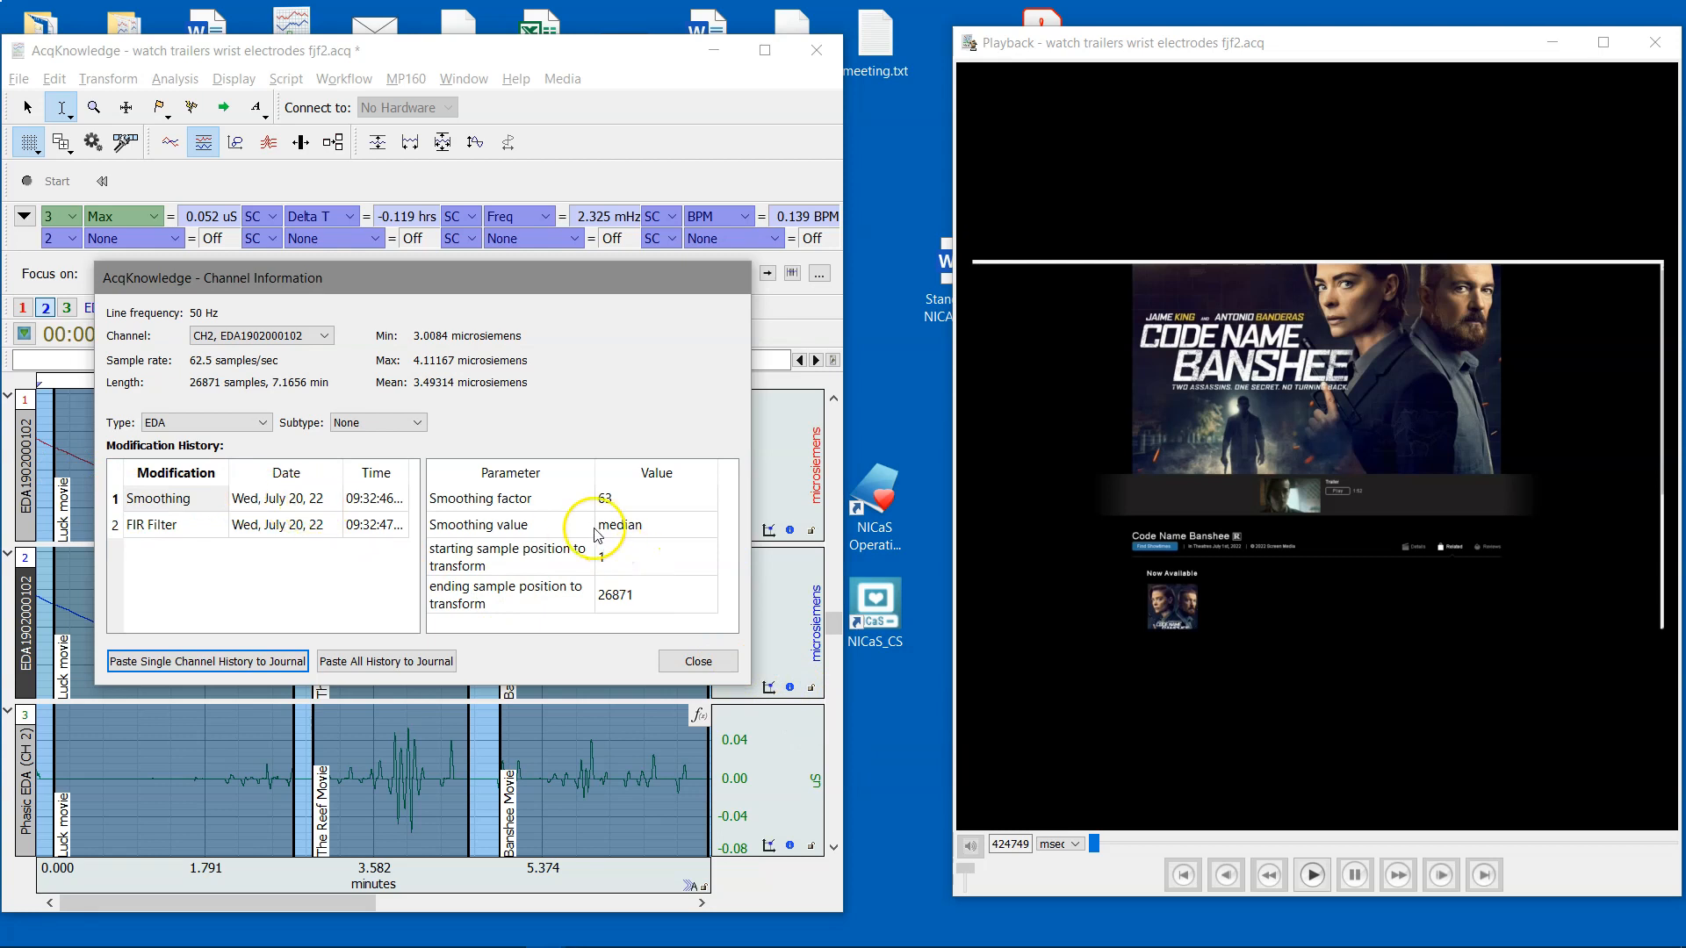
click(195, 530)
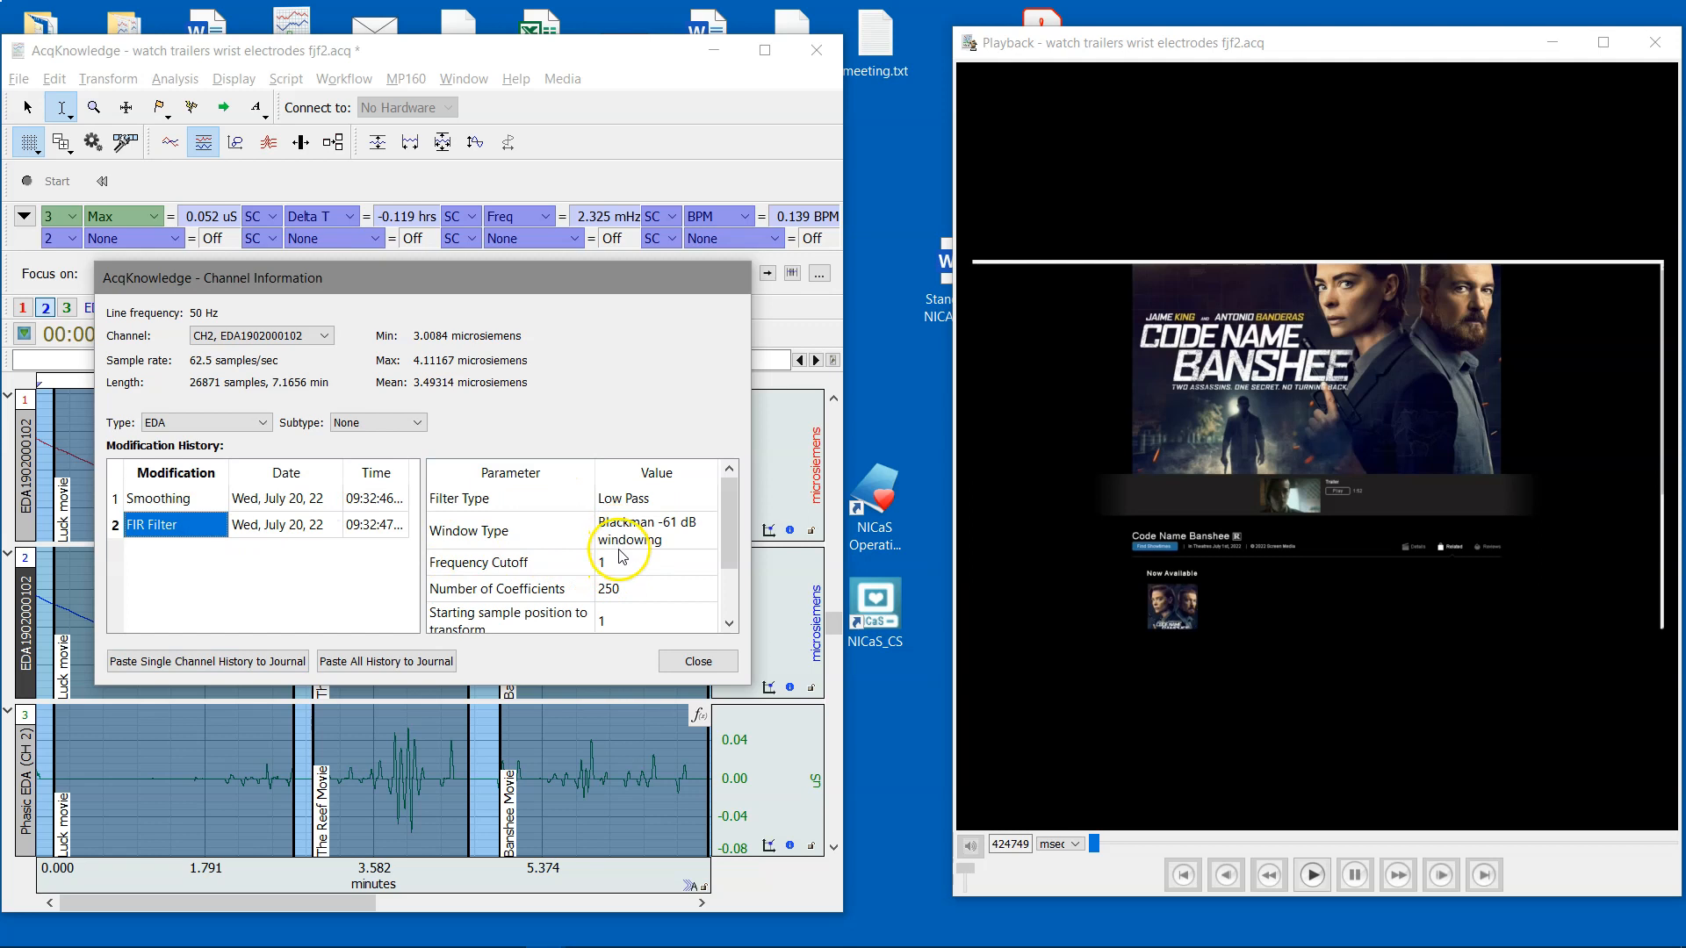
click(692, 660)
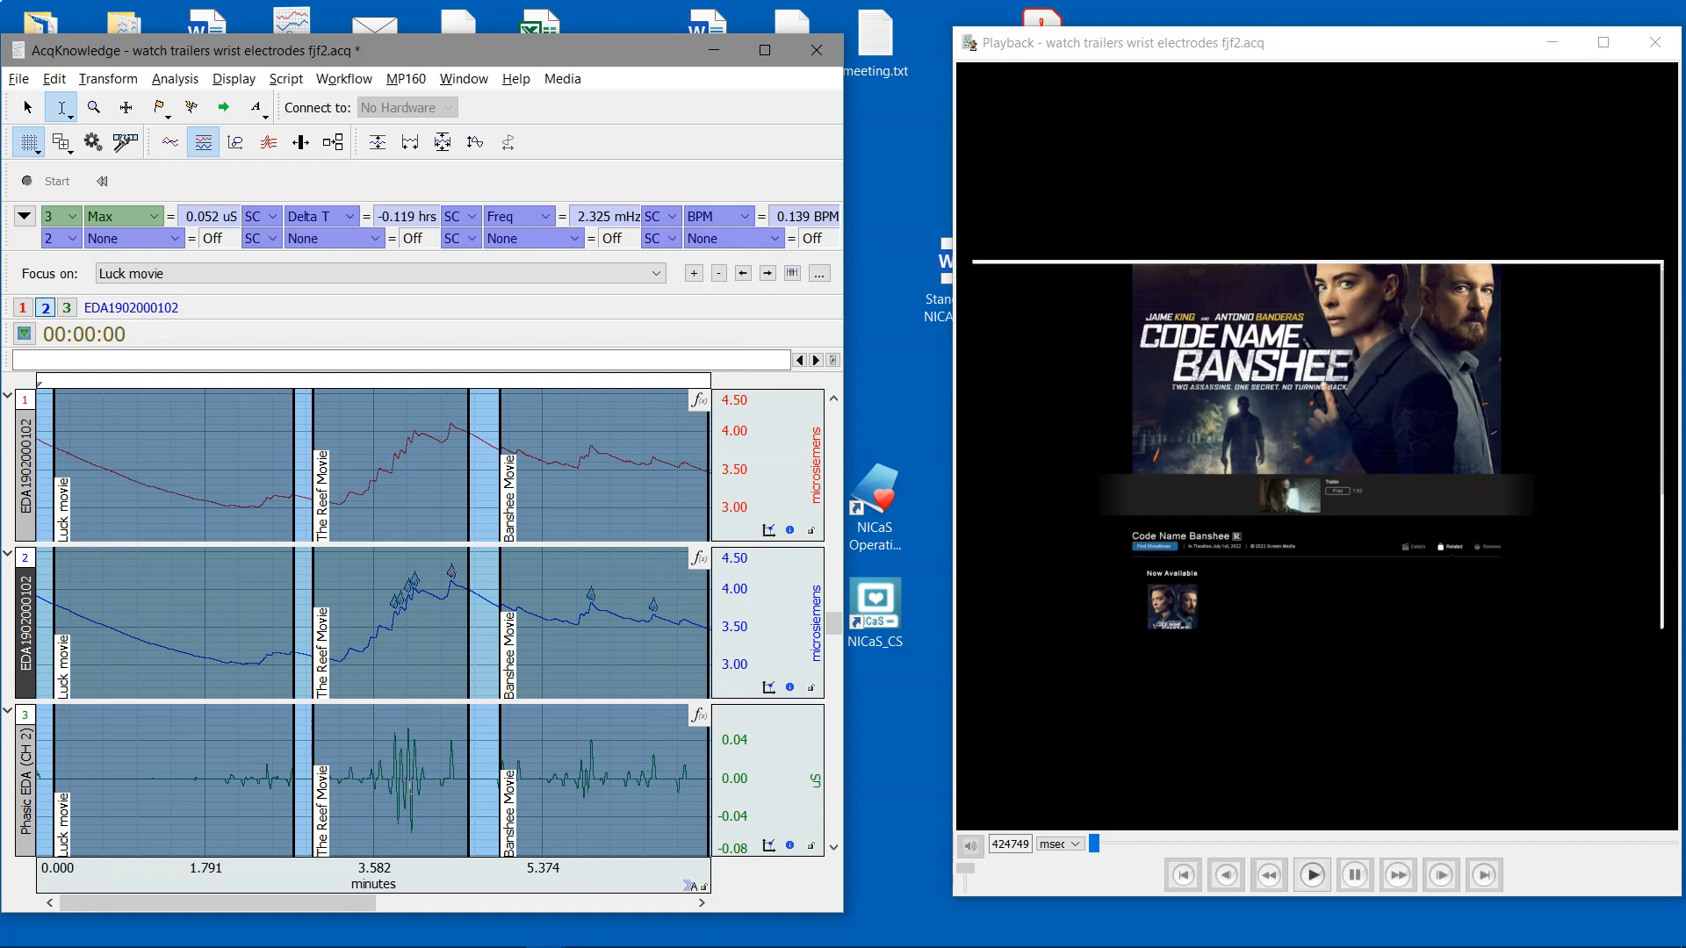
Bring back the Automator workflow and review its actions from Find Cycles up to Get Active Graphs
click(341, 84)
click(356, 103)
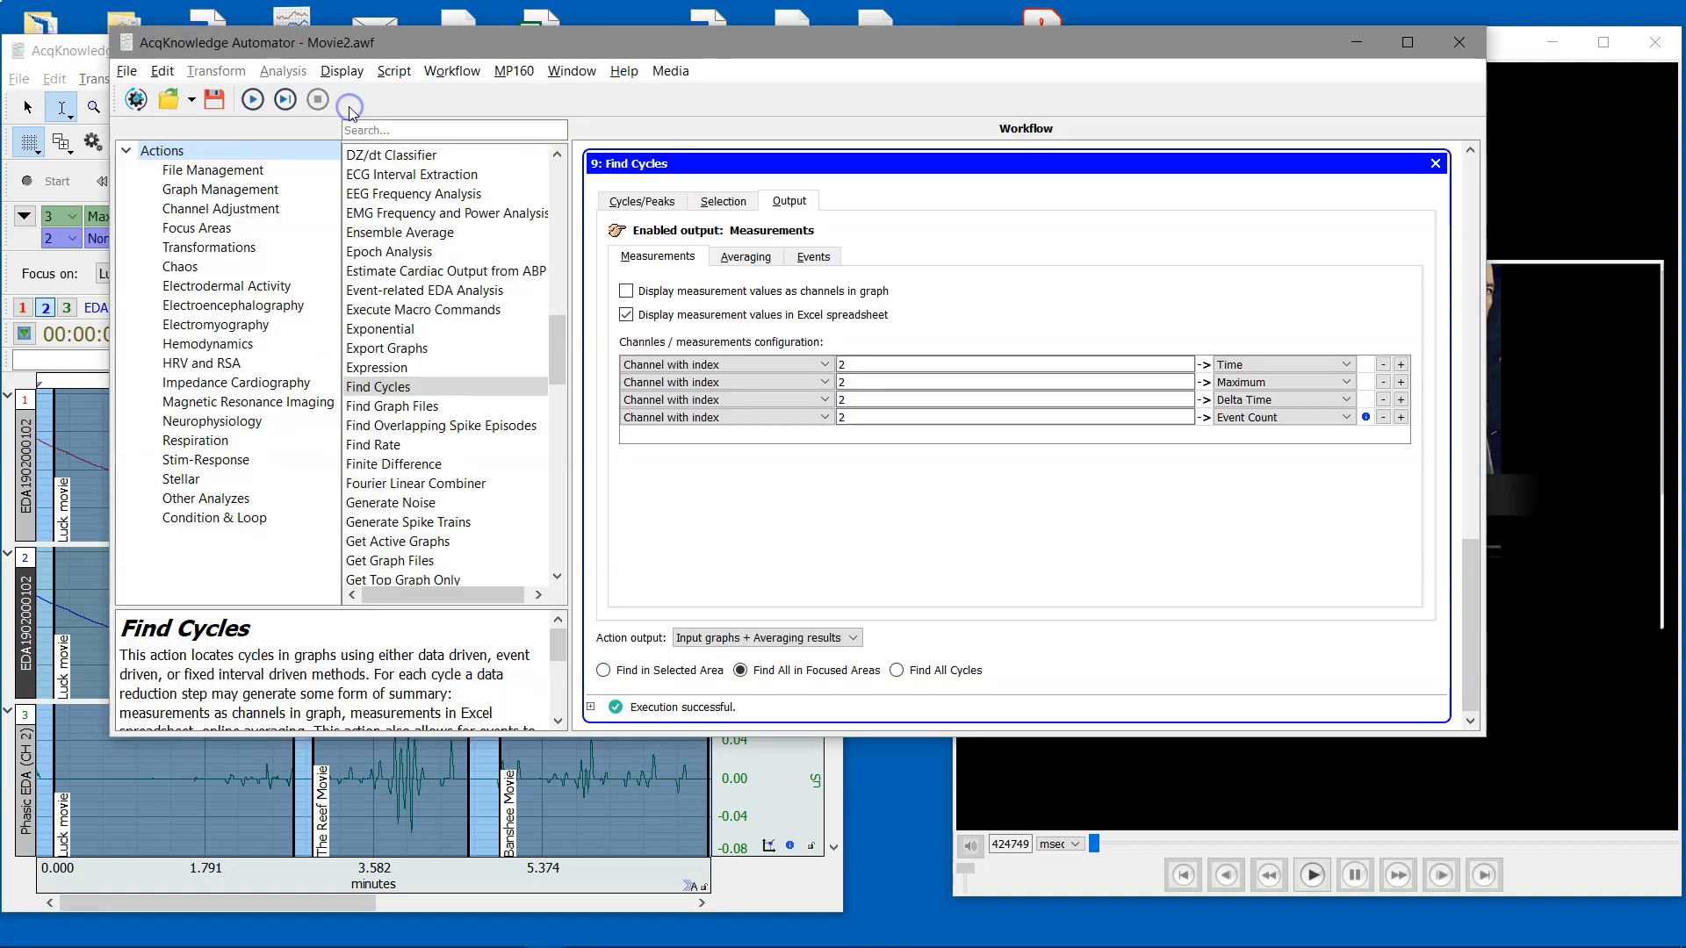
scroll(862, 565, up, 4)
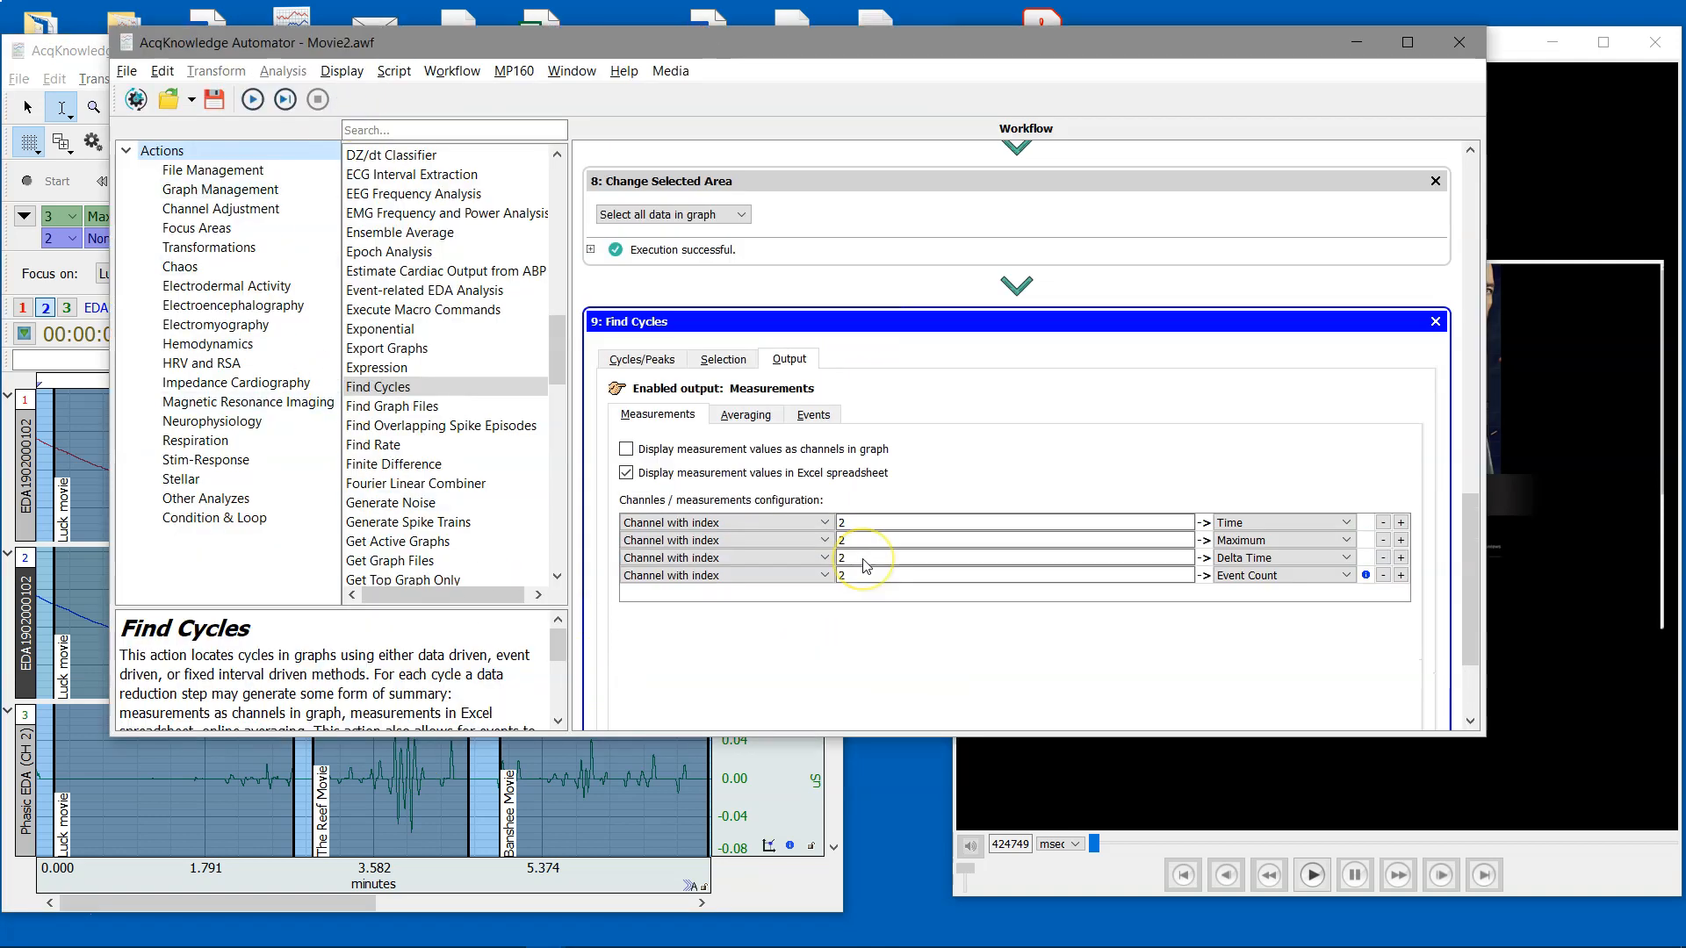
scroll(866, 566, up, 8)
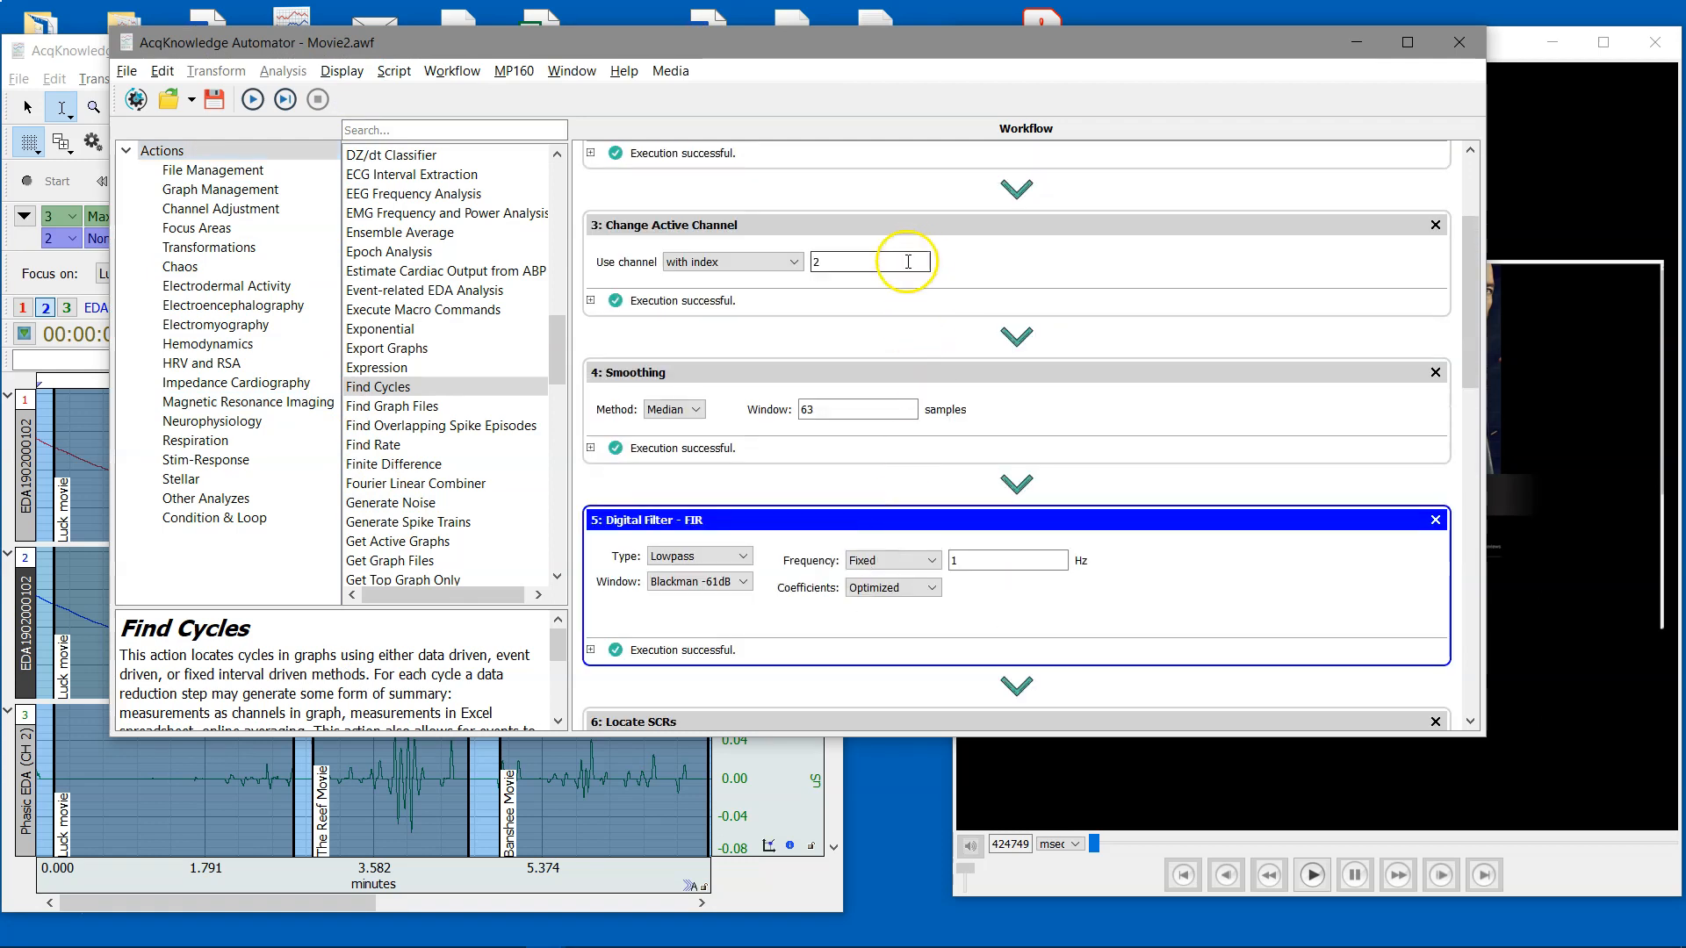
scroll(931, 352, down, 4)
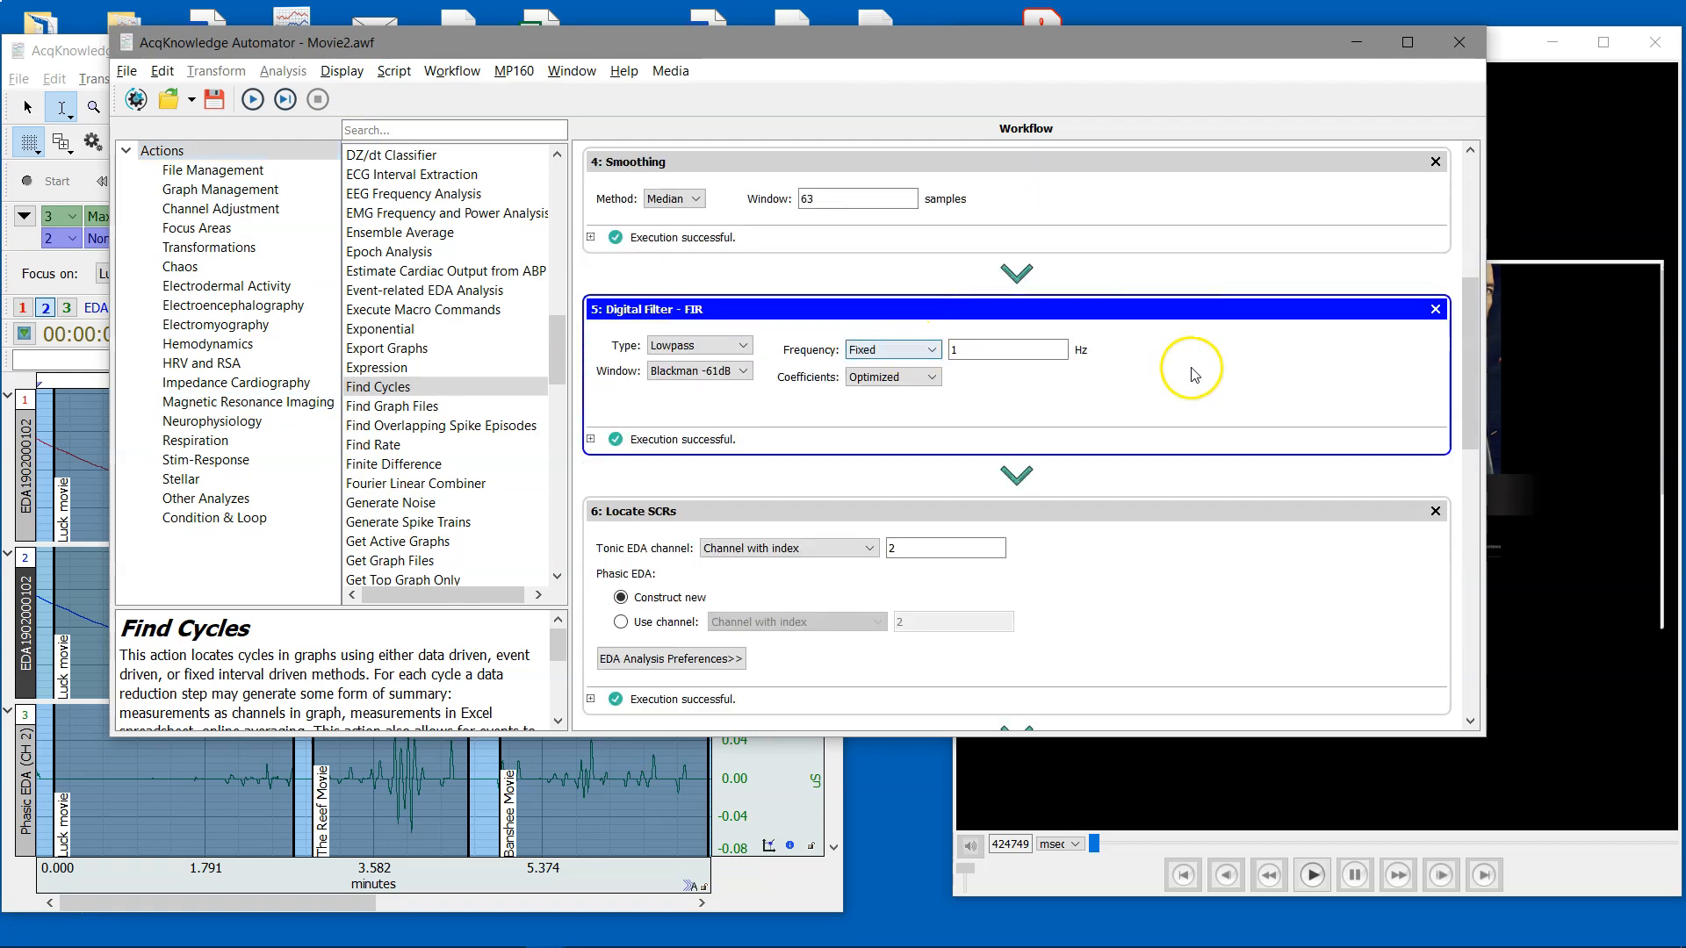
scroll(1228, 329, up, 8)
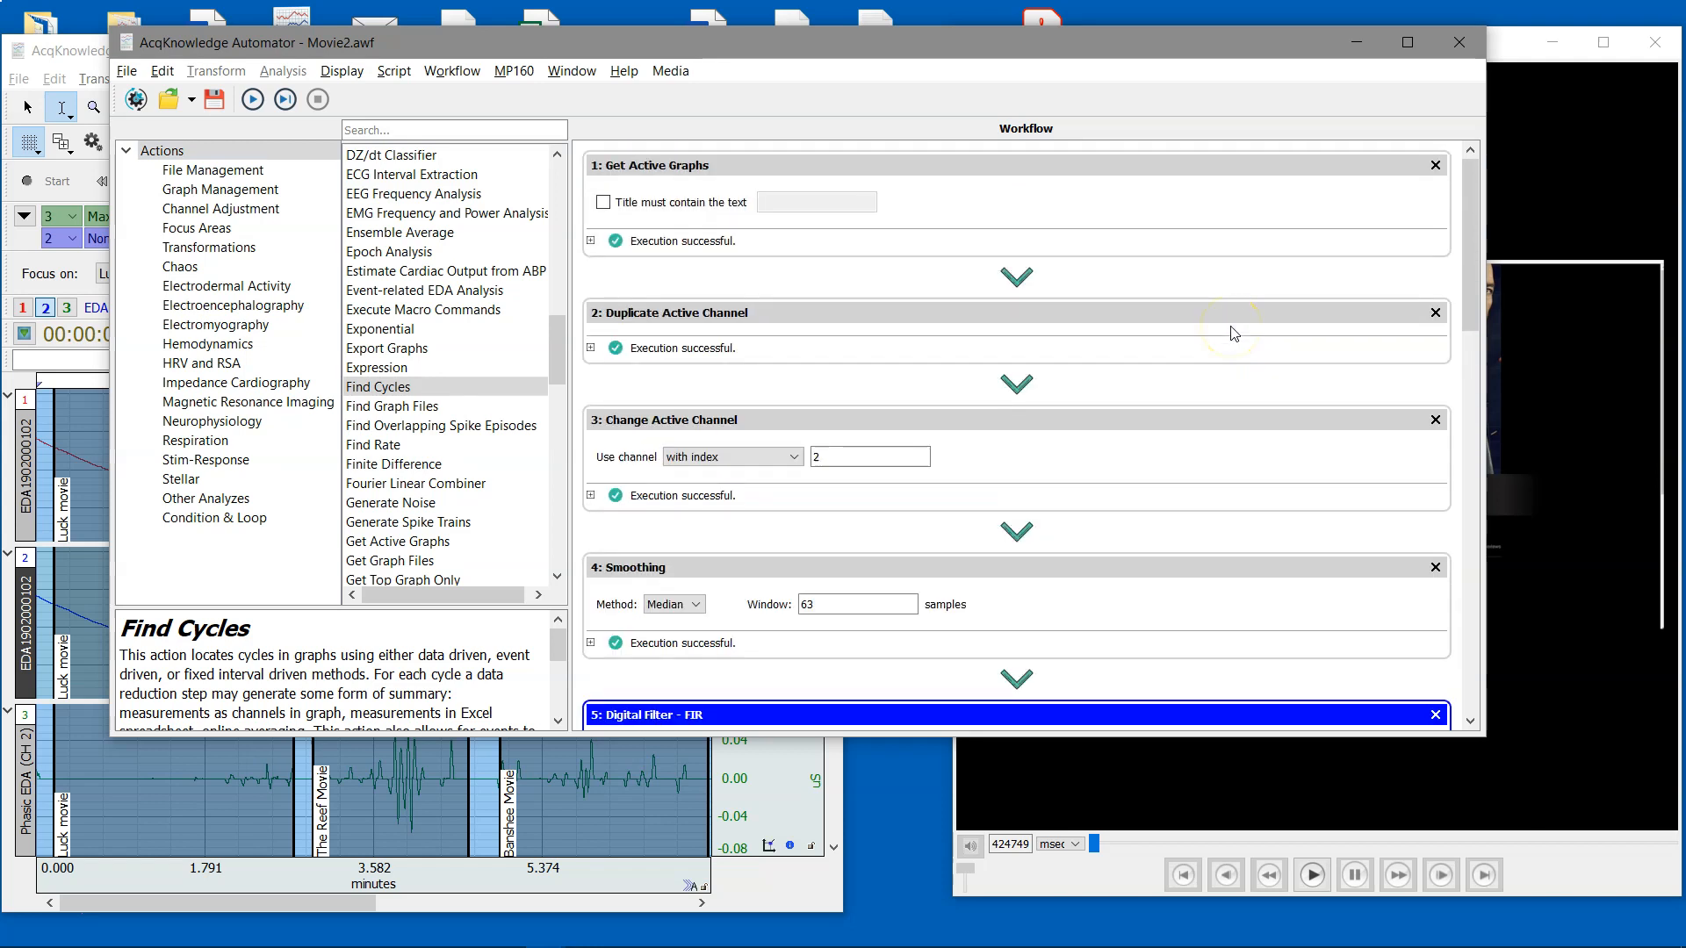